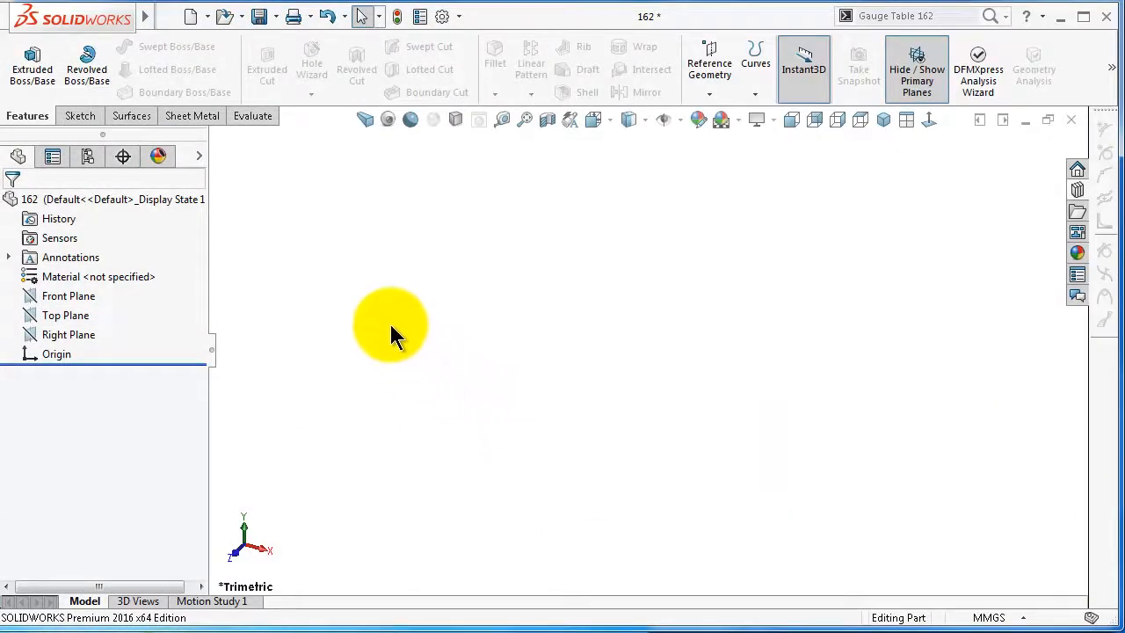
Step: Sketch an L on the Front Plane: a vertical line about 75 mm down to the origin and a horizontal line about 61 mm from it
left_click(79, 298)
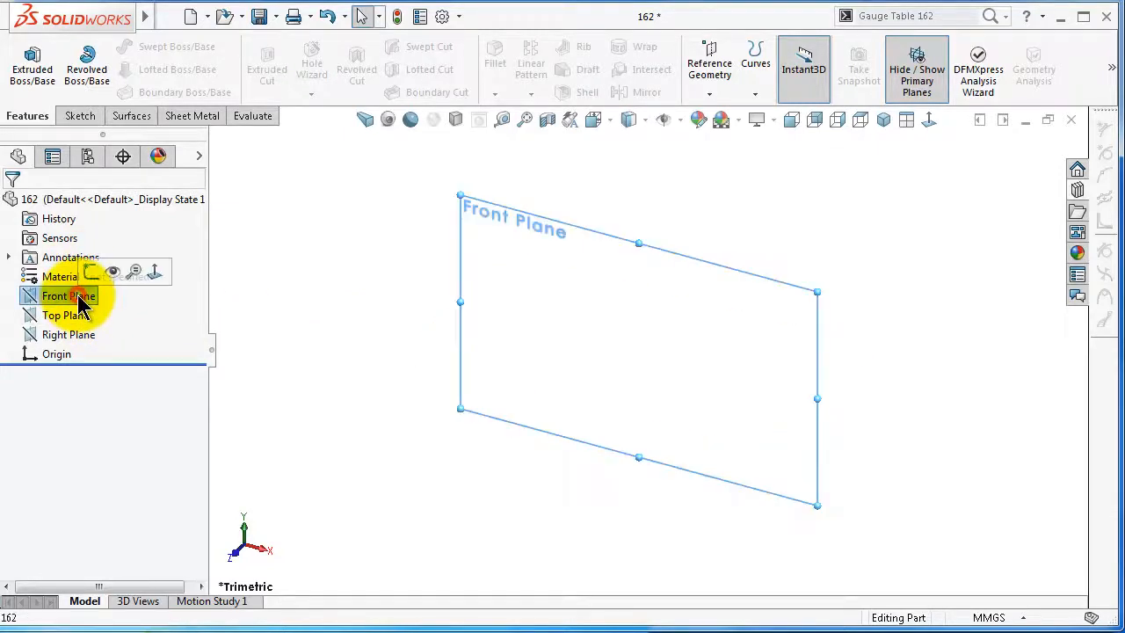
left_click(88, 269)
left_click(114, 46)
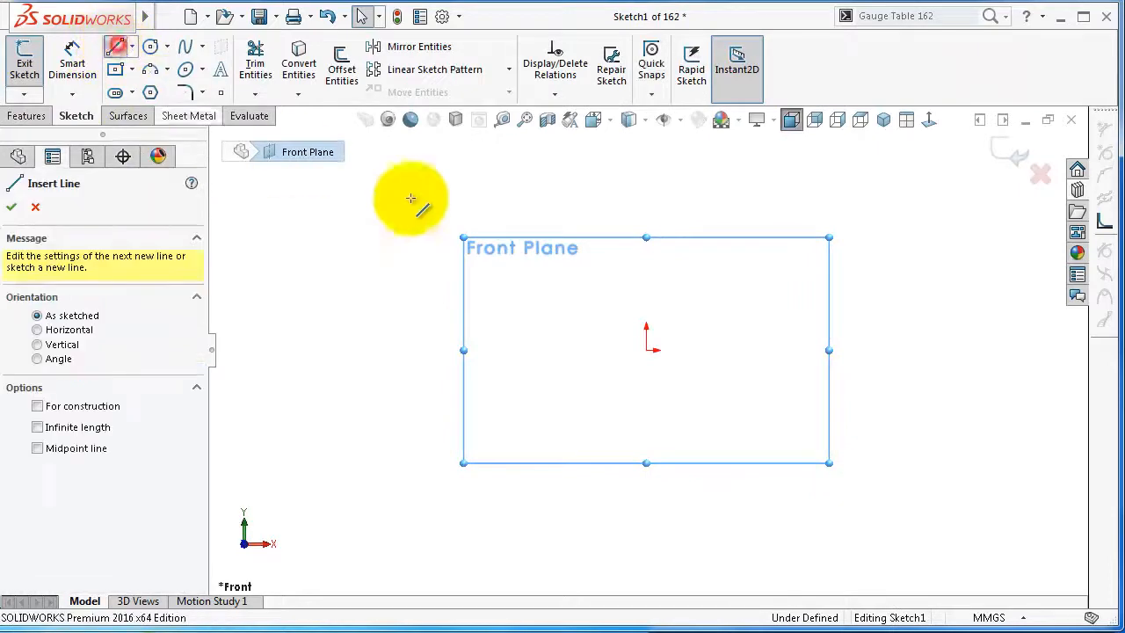
left_click(648, 195)
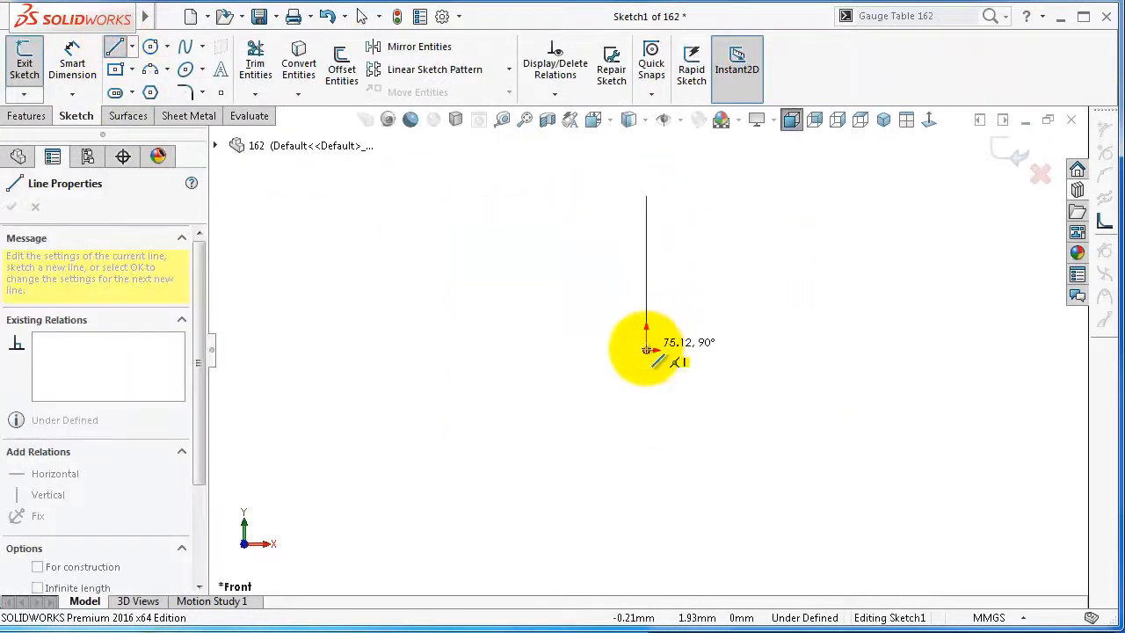
left_click(647, 349)
left_click(771, 350)
right_click_drag(610, 520, 481, 391)
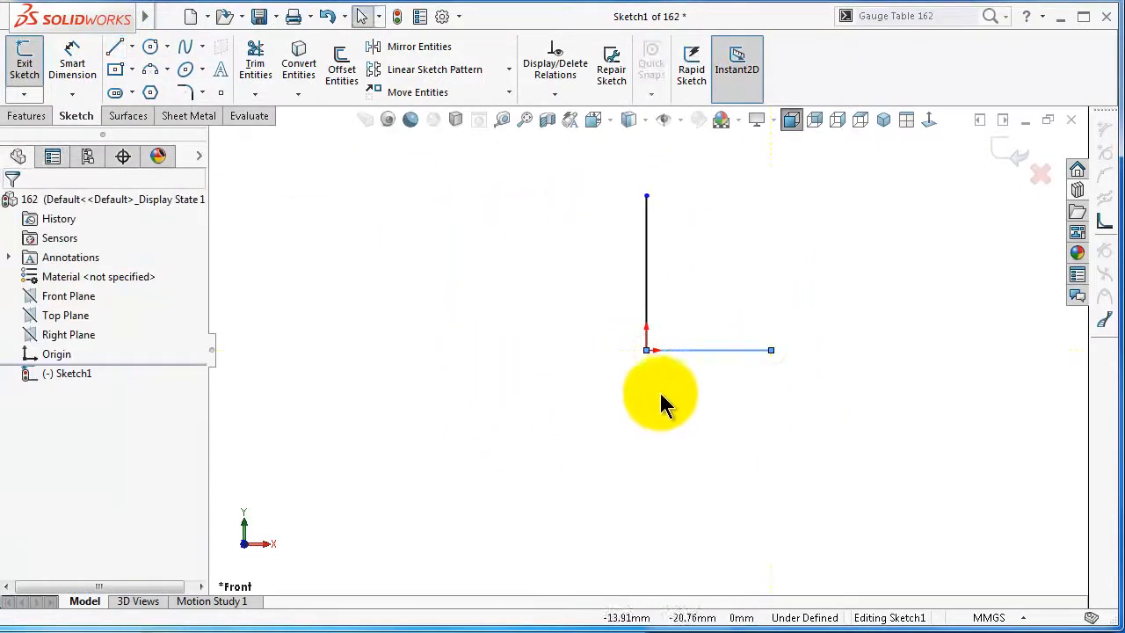
Step: Dimension the horizontal and vertical sketch lines to 100 mm each
left_click(737, 352)
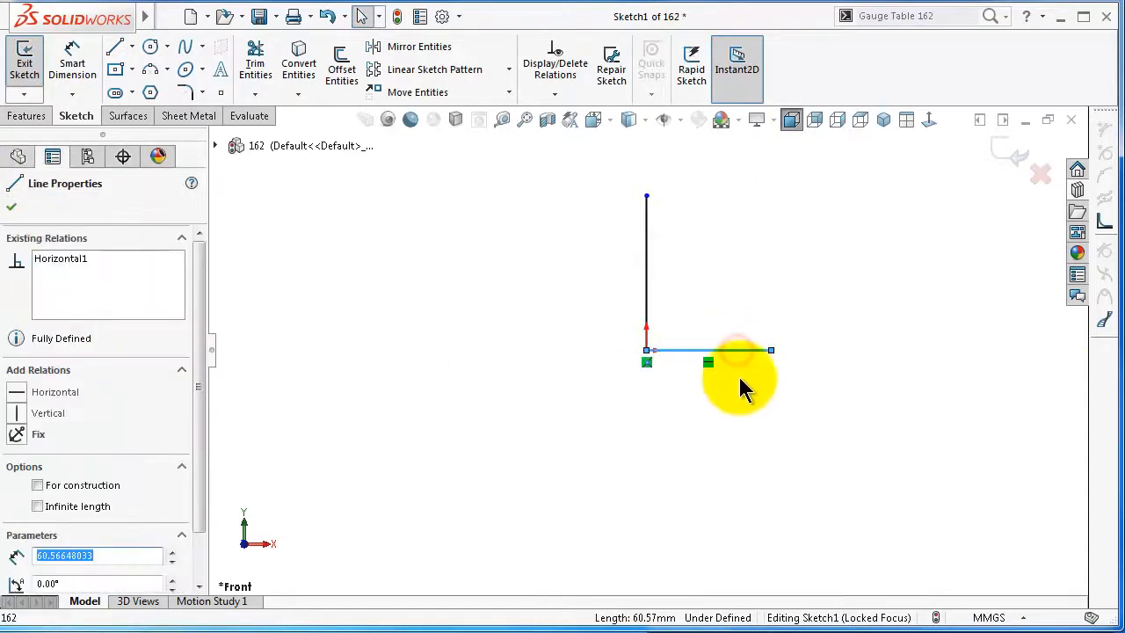
right_click_drag(741, 422, 747, 347)
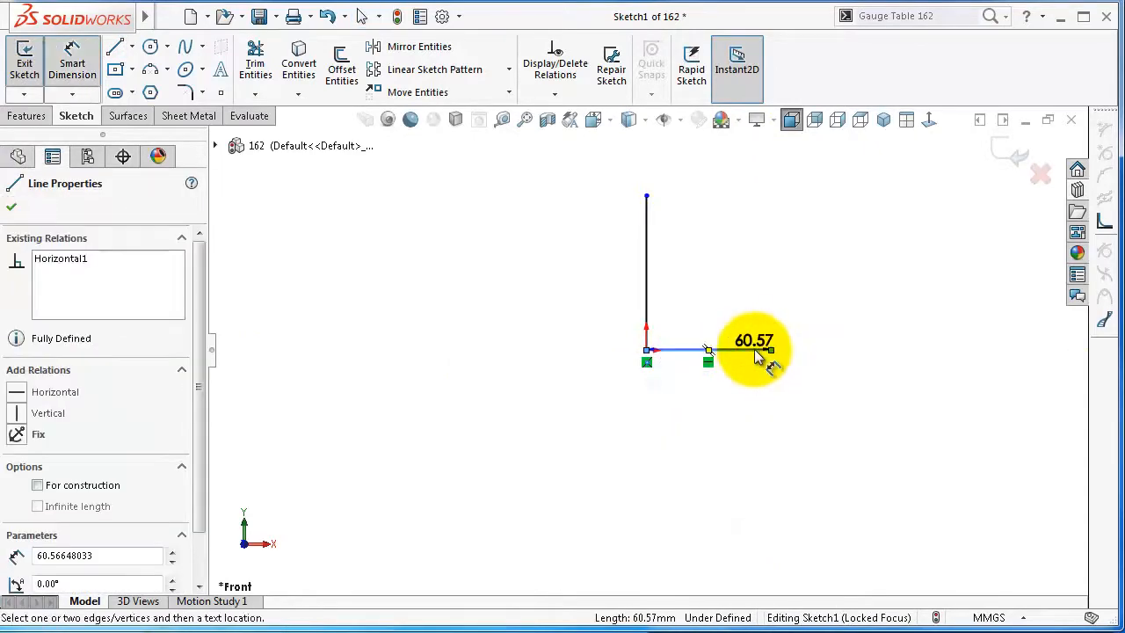
left_click(744, 428)
type("100")
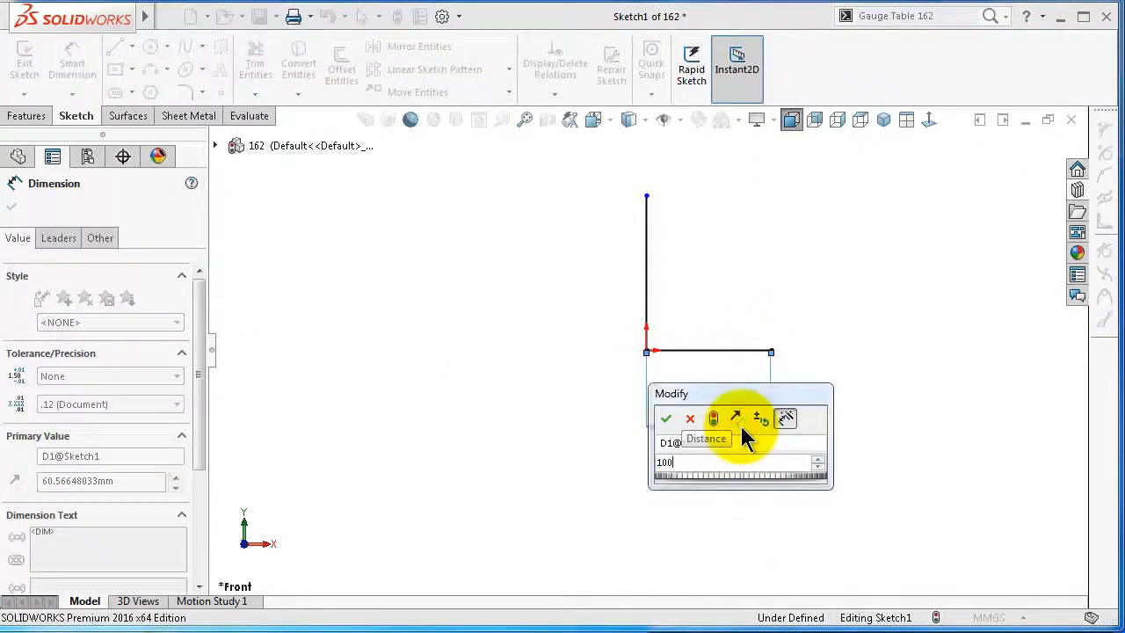
key("Return")
left_click(647, 264)
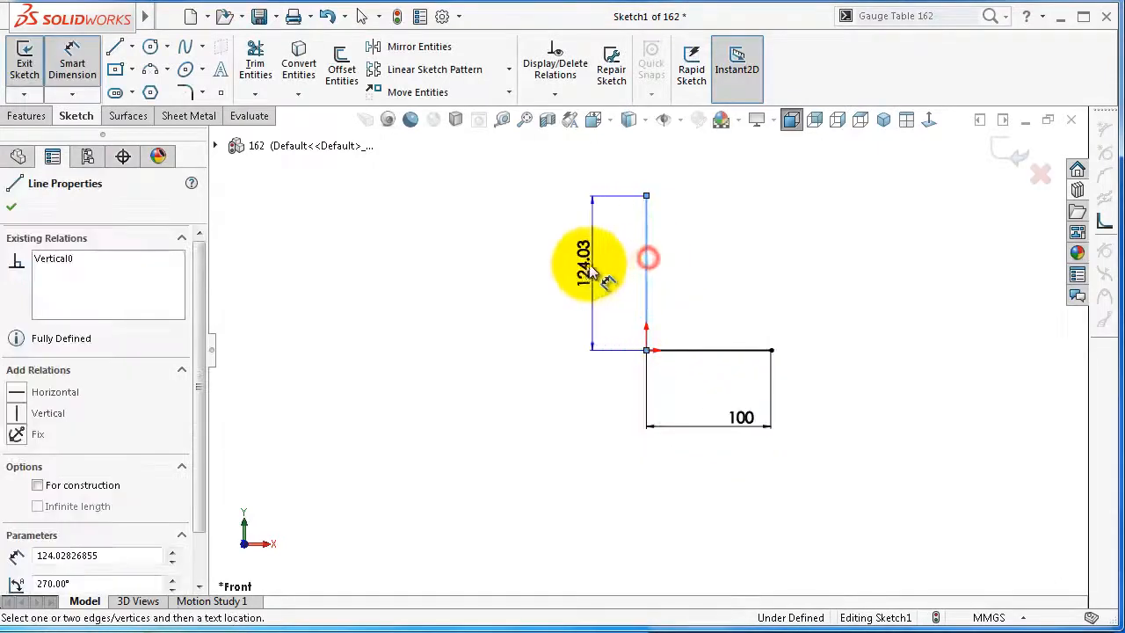
left_click(593, 262)
type("100")
key("Return")
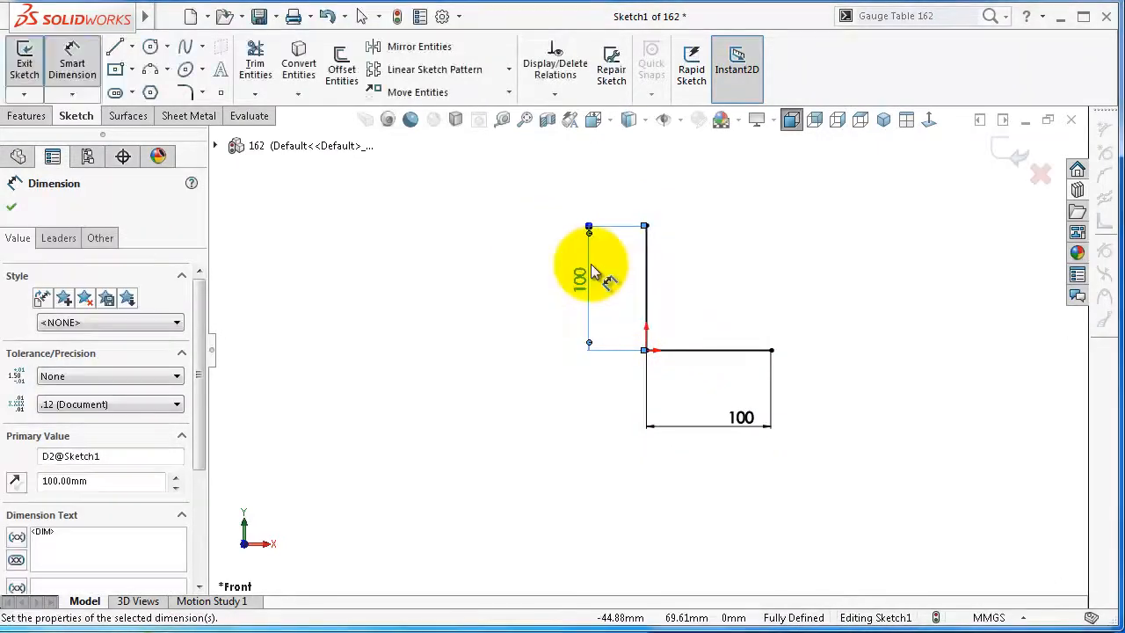
left_click(387, 290)
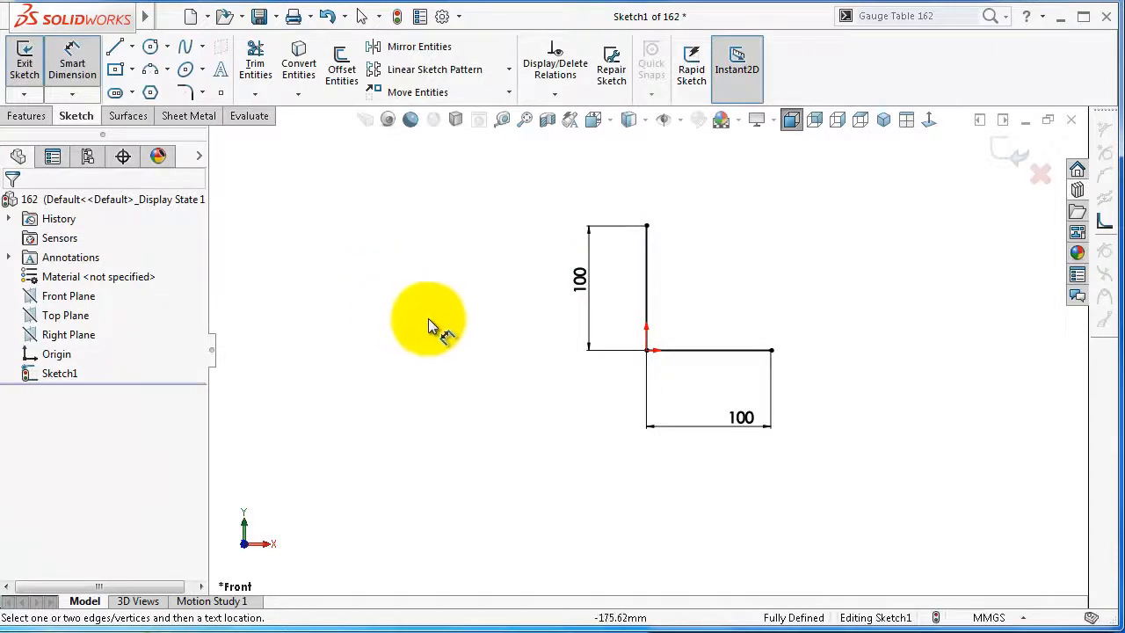
Step: Create a sheet metal base flange from the L-shaped sketch with a blind depth of 200 mm
left_click(188, 116)
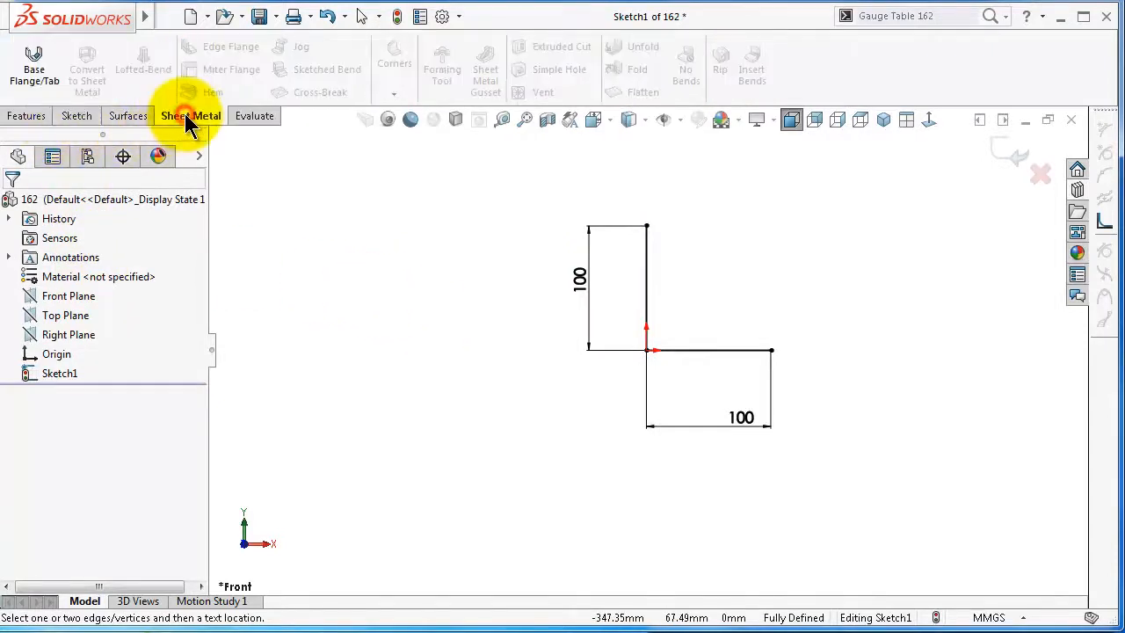
left_click(44, 64)
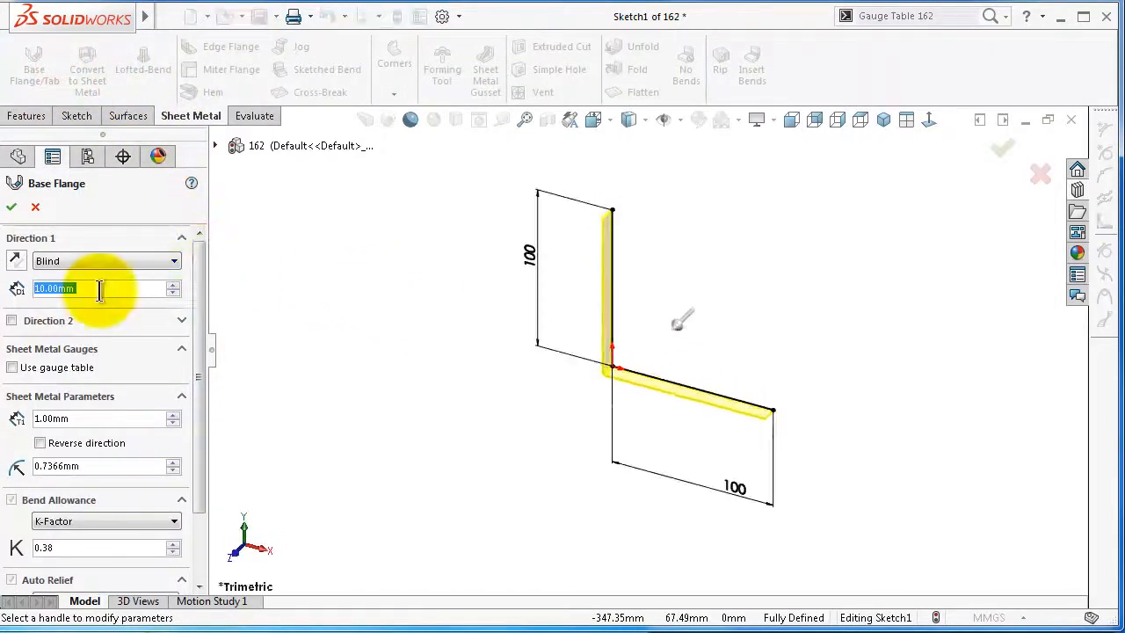
left_click(115, 288)
left_click_drag(99, 287, 19, 294)
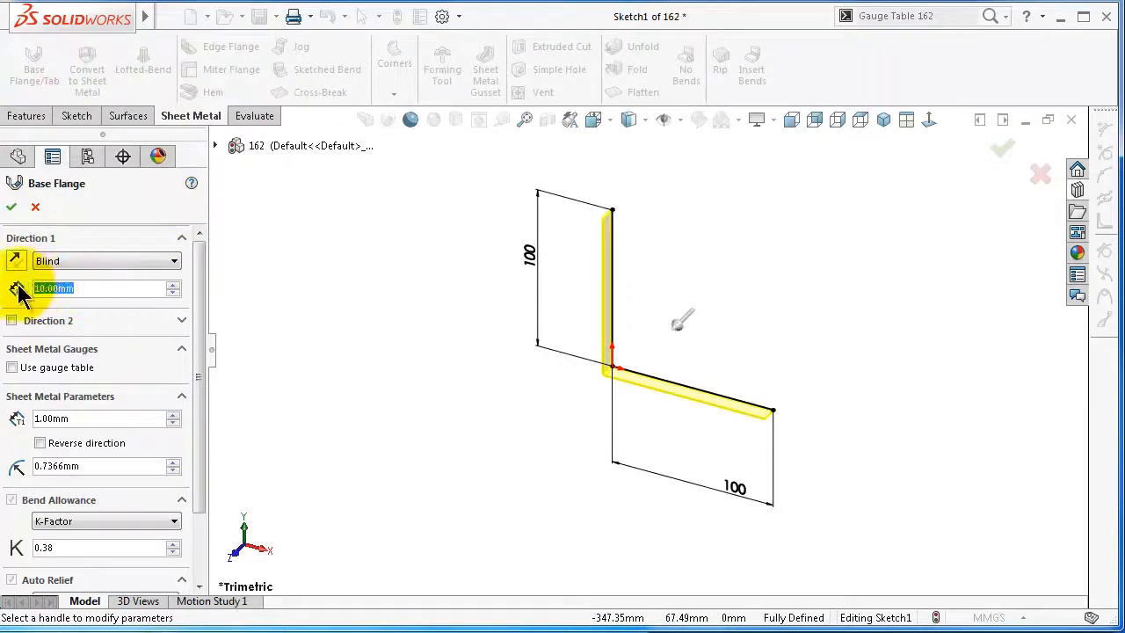
type("200")
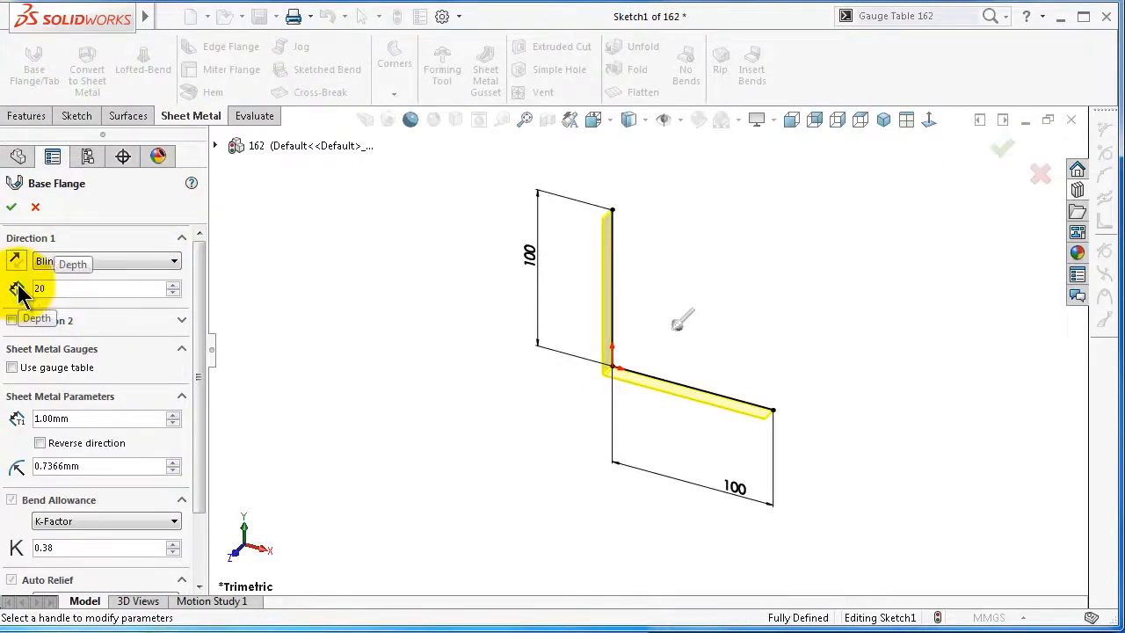
key("Return")
left_click(12, 209)
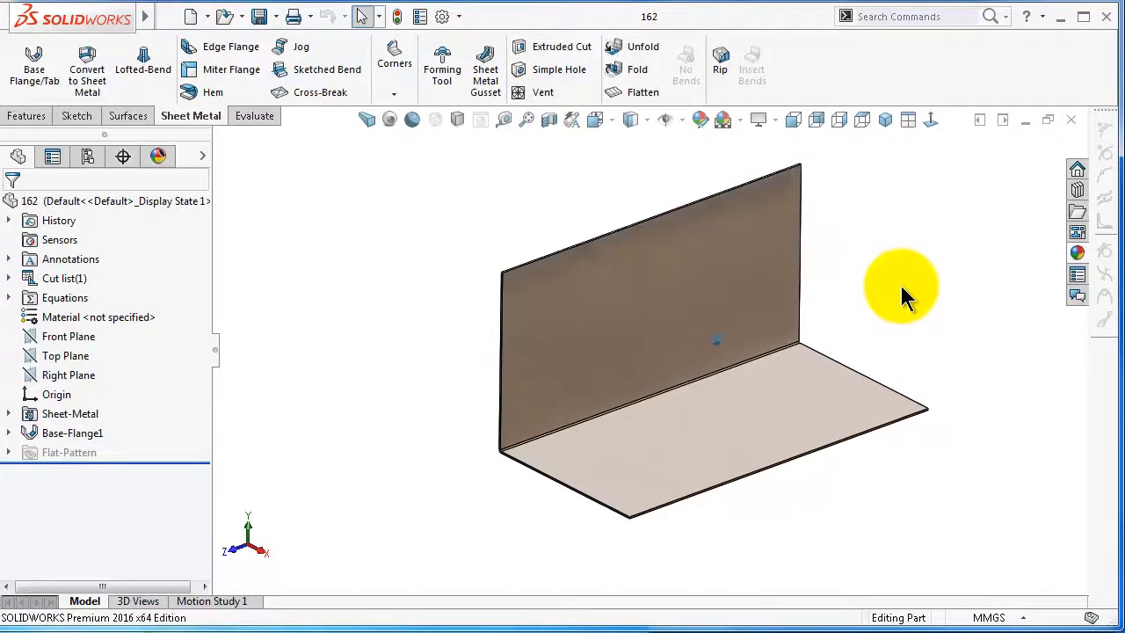
Step: Open the base flange's definition to examine its sheet metal parameters, and close it without changing any value
middle_click_drag(901, 287, 714, 294)
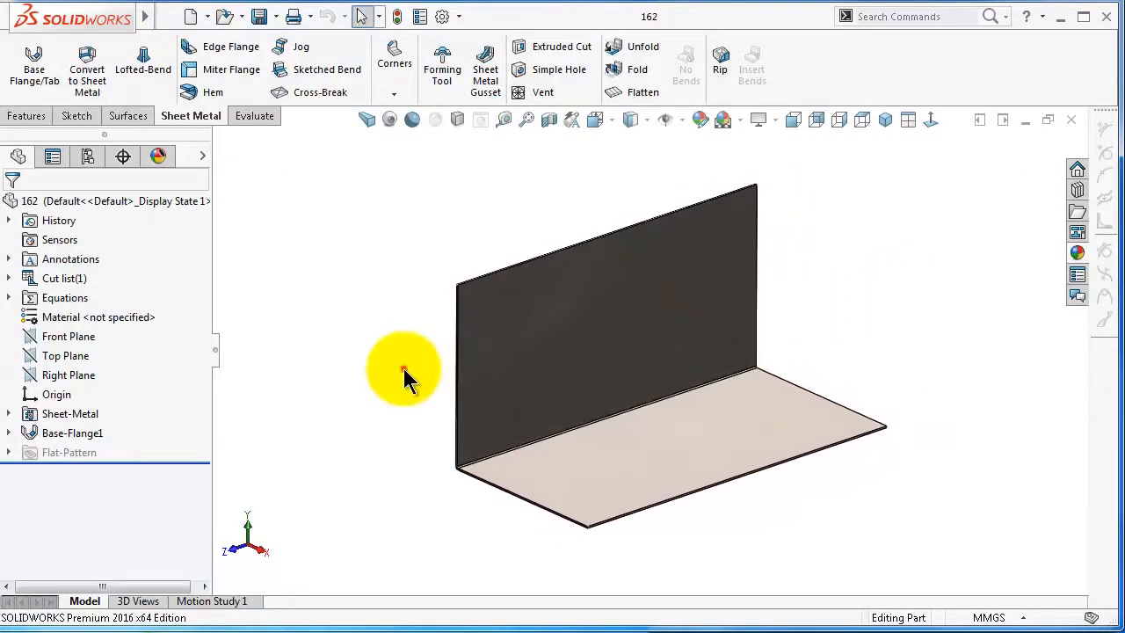
left_click(93, 431)
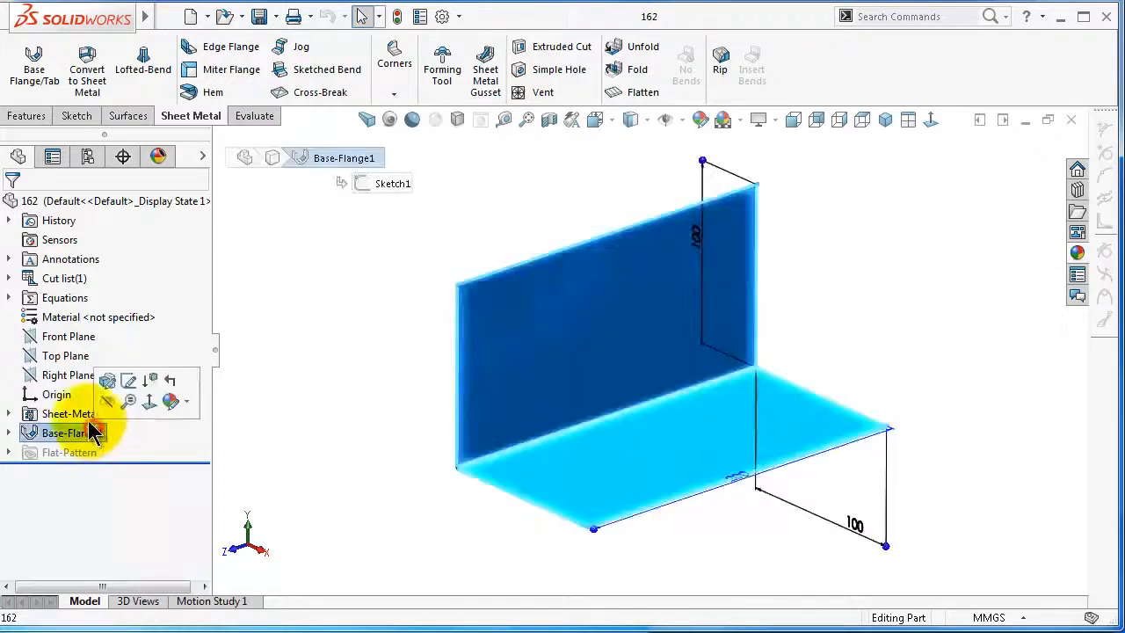
left_click(105, 378)
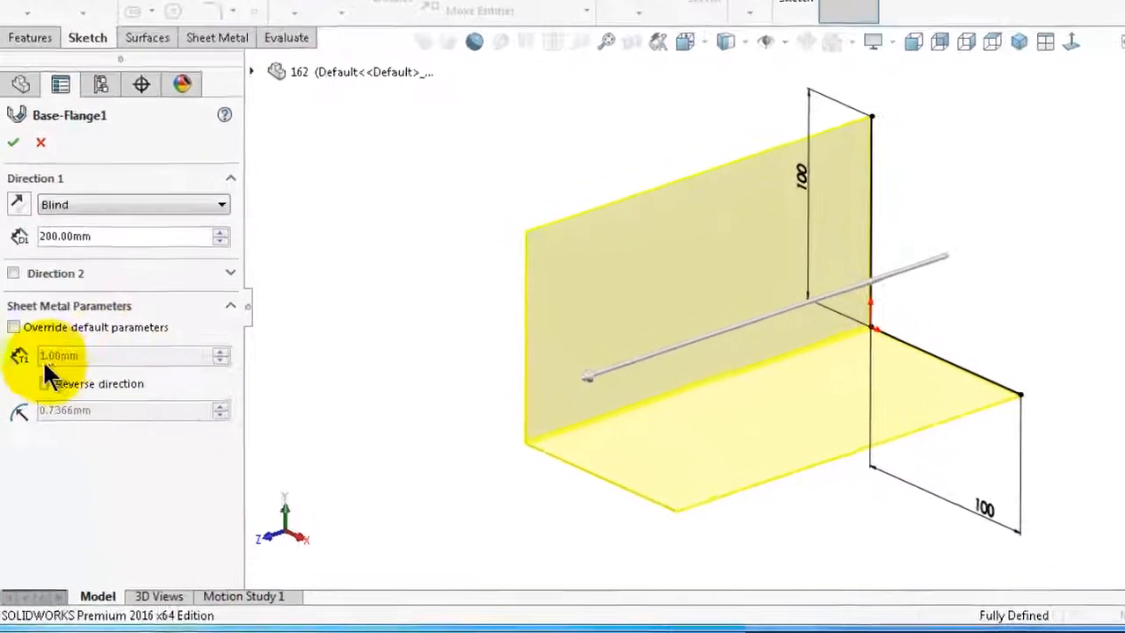
left_click(12, 206)
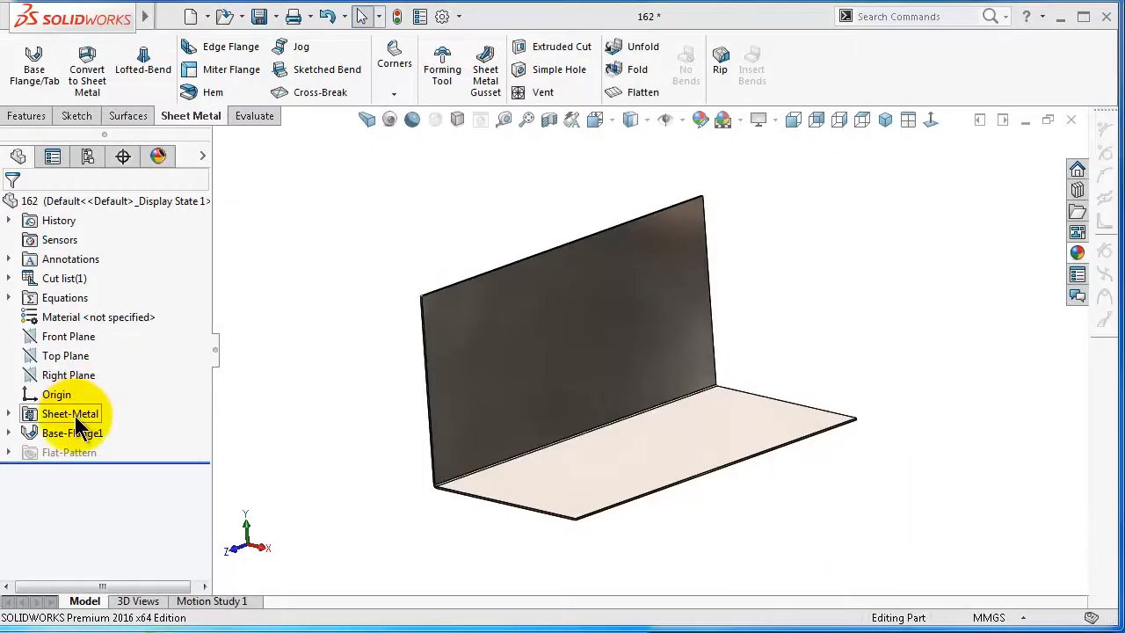
Step: Open the Sheet-Metal feature's definition and examine its gauge table option by enabling and disabling it
left_click(74, 414)
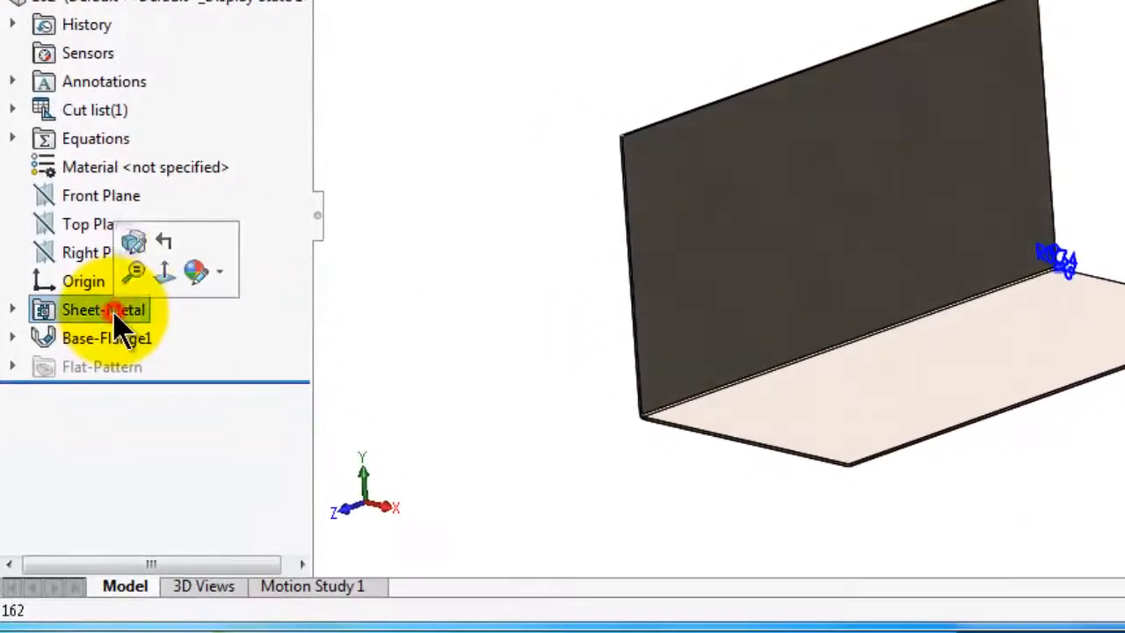
left_click(134, 247)
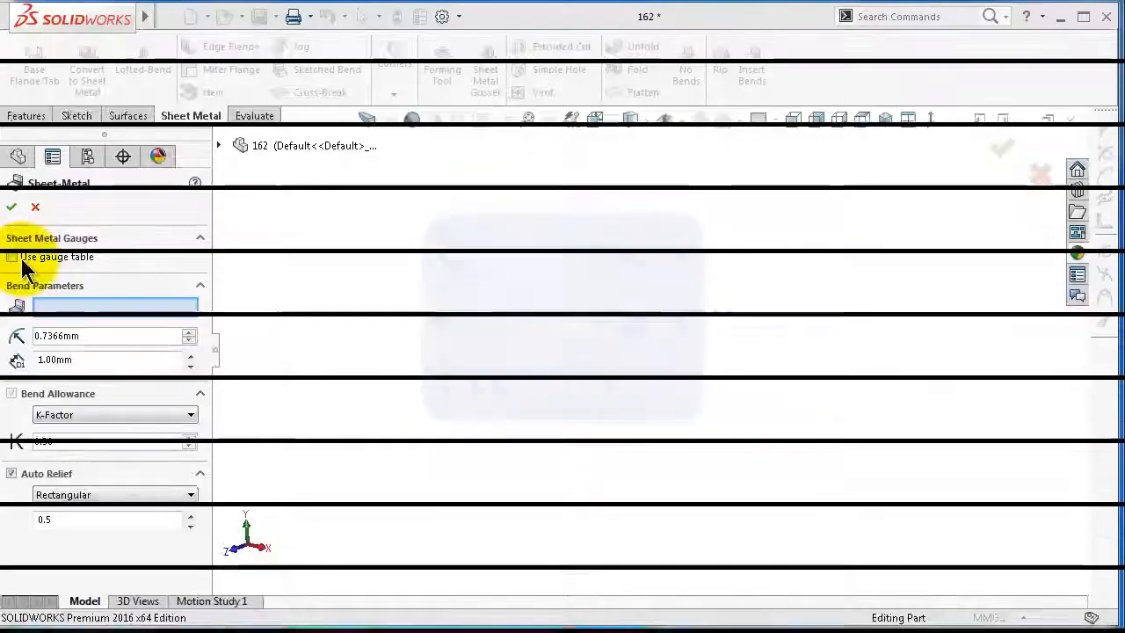
left_click(11, 258)
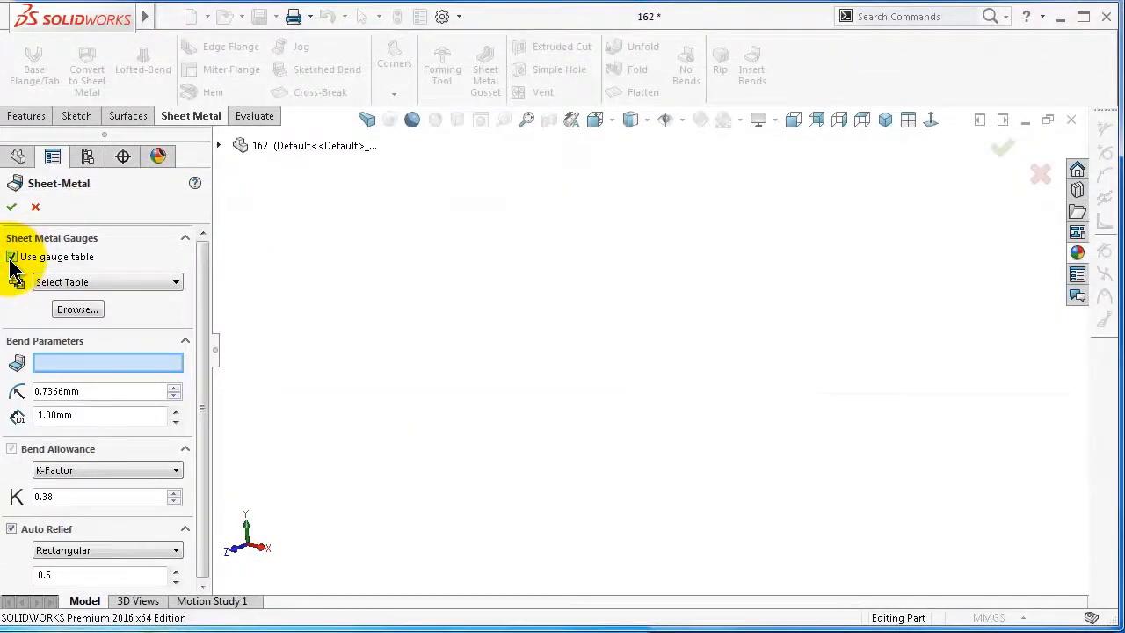
left_click(12, 257)
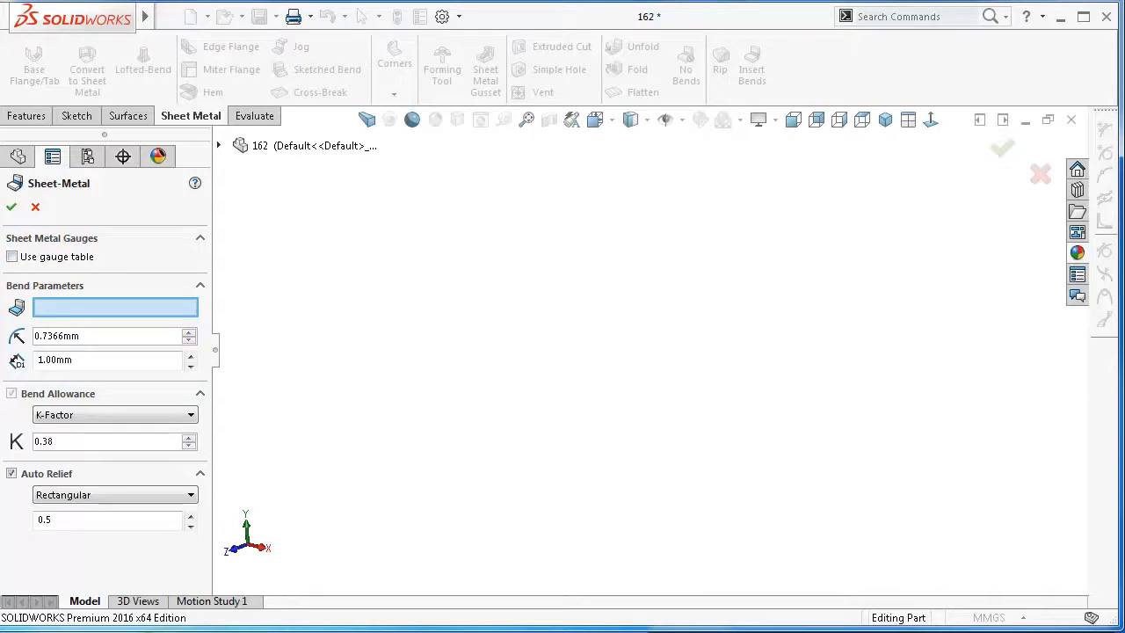
Step: Switch to Windows Explorer and open the Sheet Metal Gauge Tables folder under SOLIDWORKS Corp, SOLIDWORKS, lang, english
left_click(776, 631)
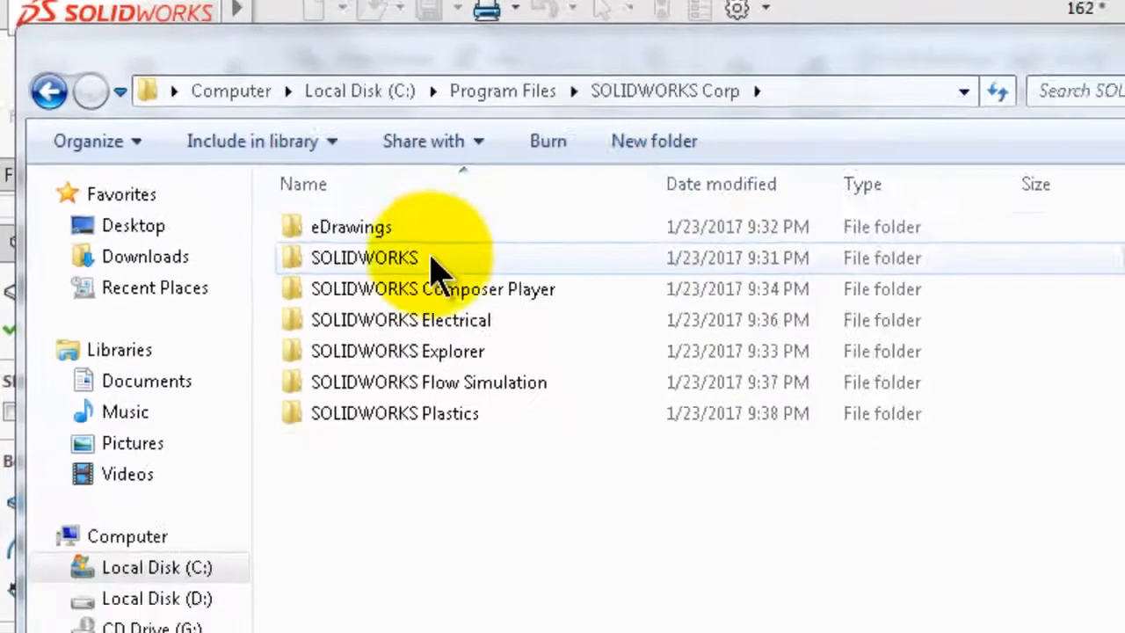
double_click(482, 308)
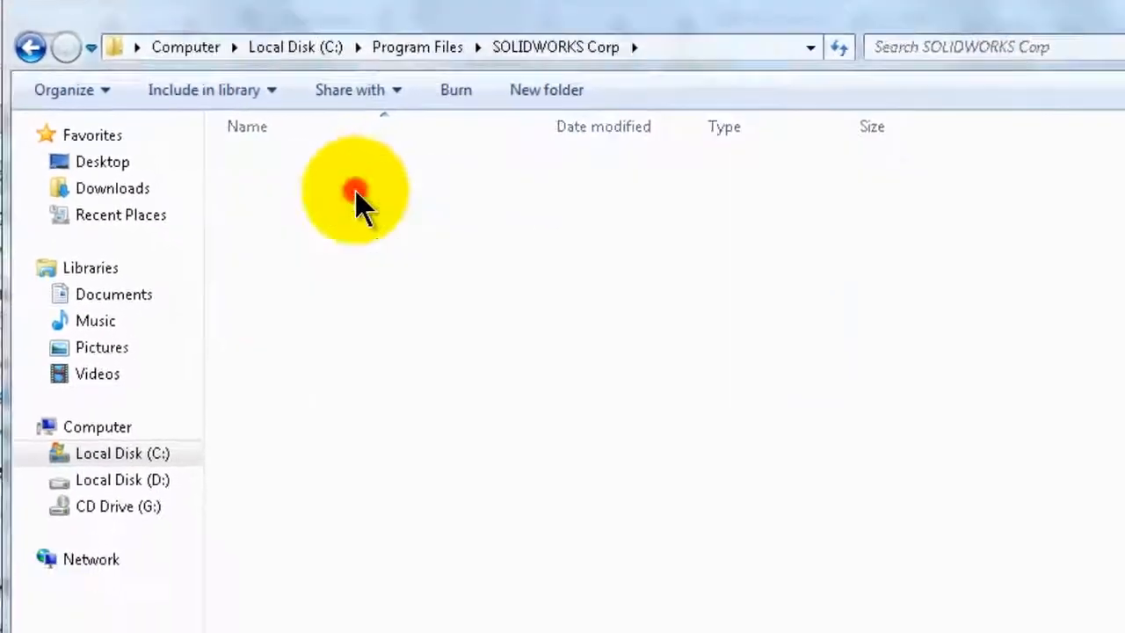
double_click(281, 450)
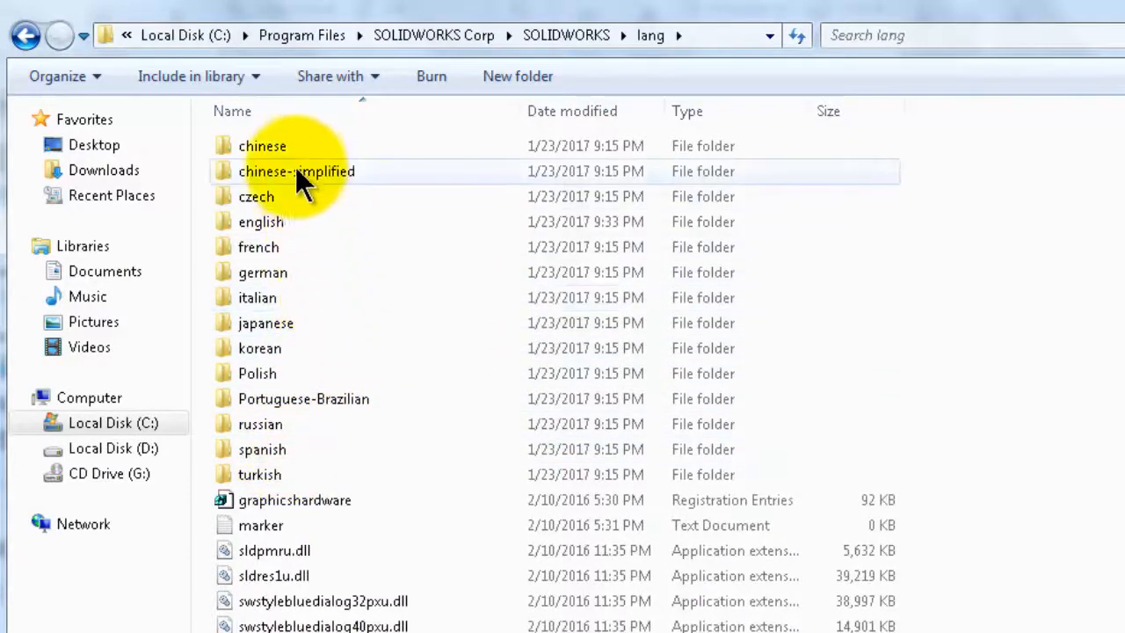
left_click(299, 220)
double_click(299, 219)
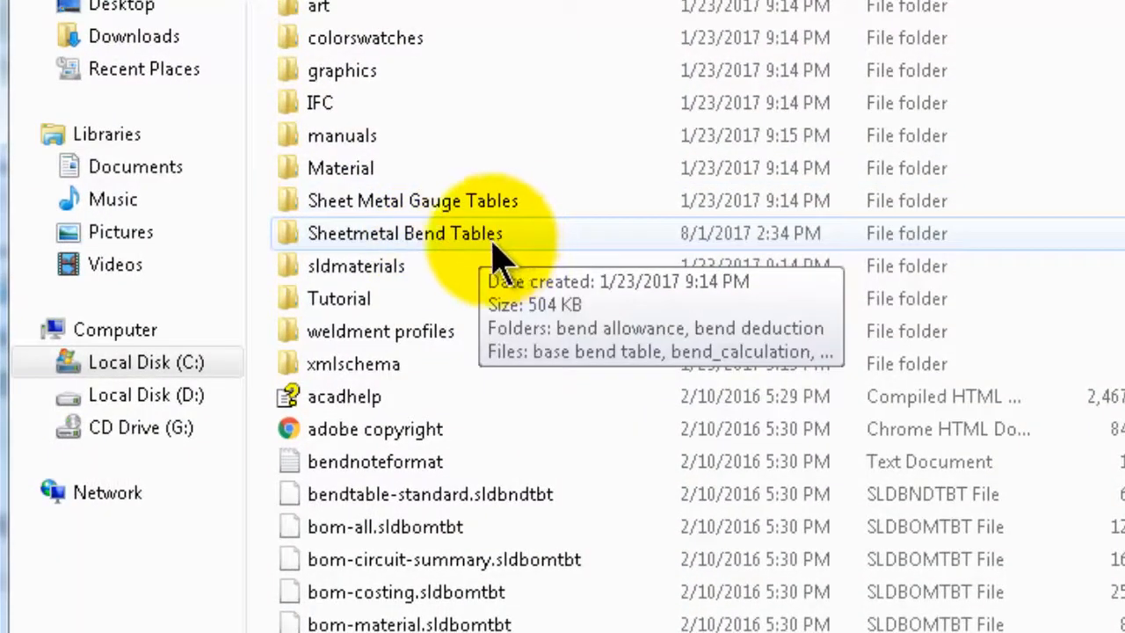
double_click(464, 204)
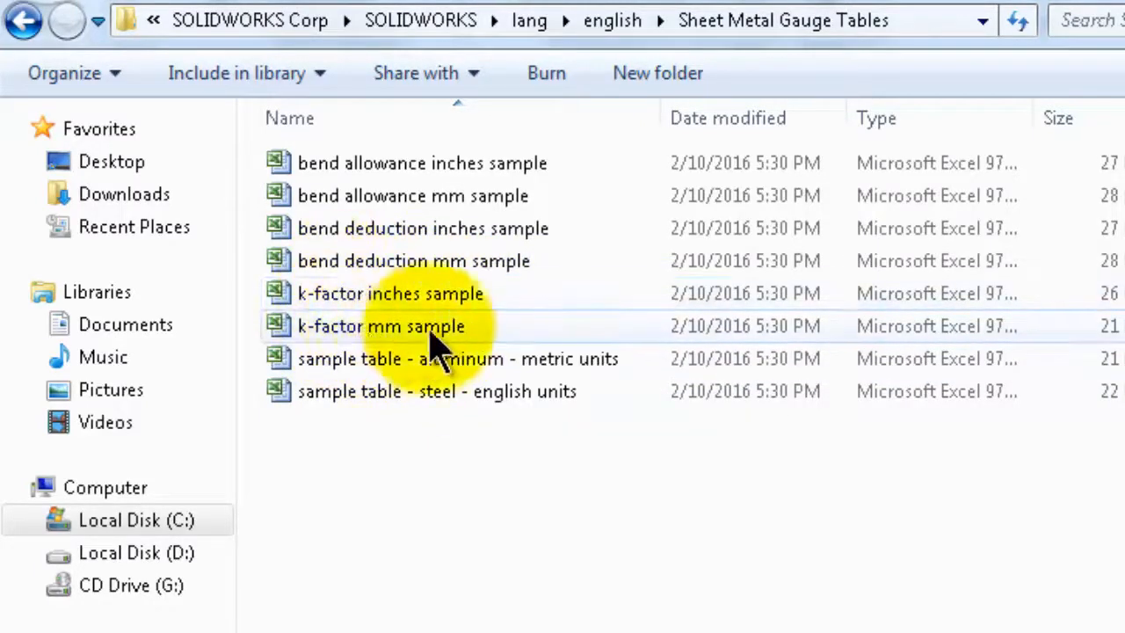
Step: Open the k-factor inches sample workbook in Excel, examine its gauge, thickness and radius tables, and close it
double_click(355, 303)
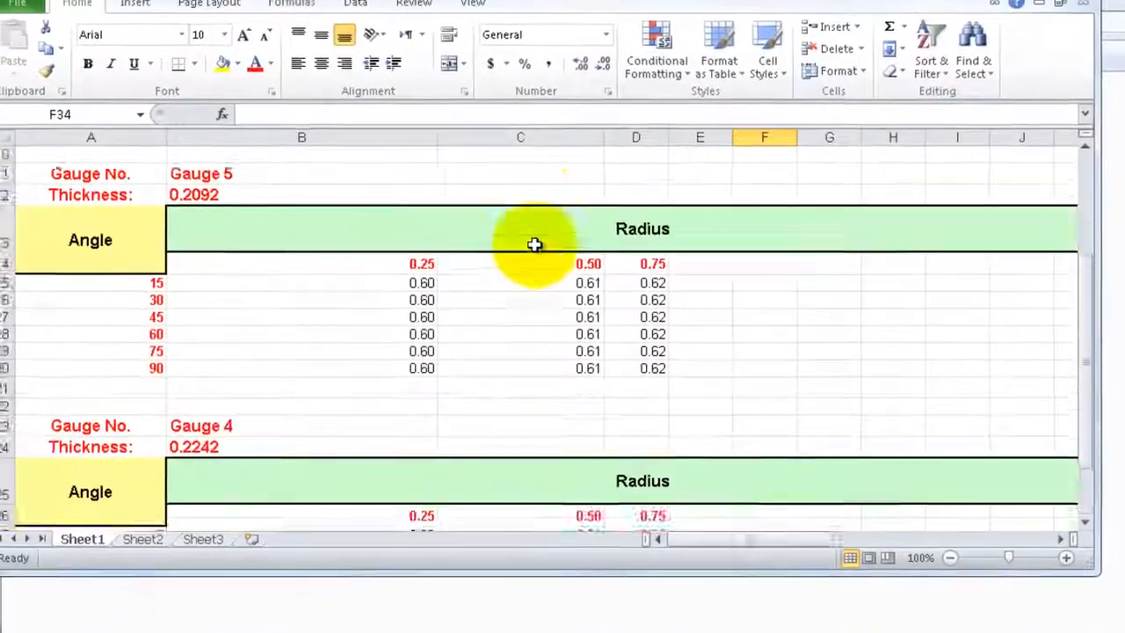
scroll(542, 251, "down", 5)
scroll(543, 251, "up", 2)
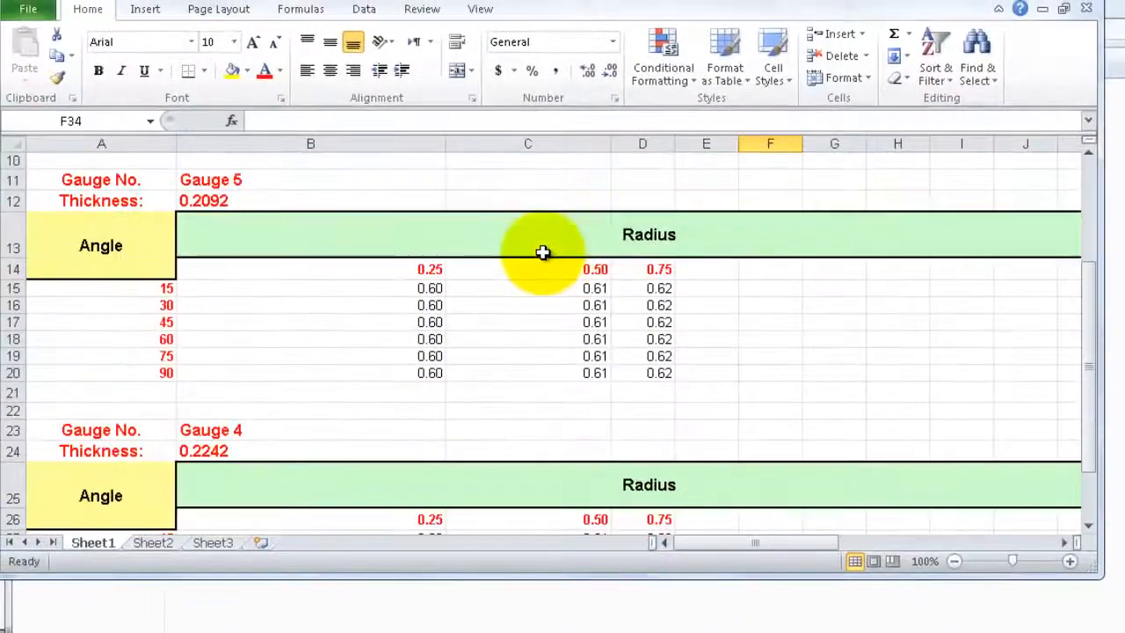
scroll(542, 253, "up", 3)
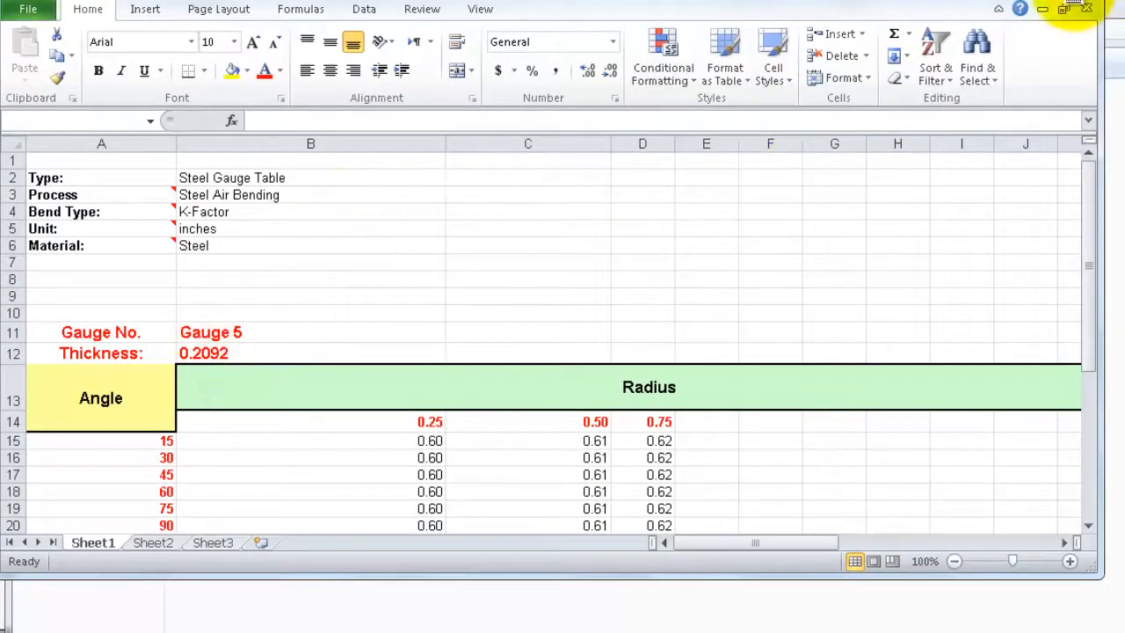
left_click(1086, 8)
Step: Open the k-factor mm sample workbook and enlarge its window to examine the gauge tables
double_click(300, 224)
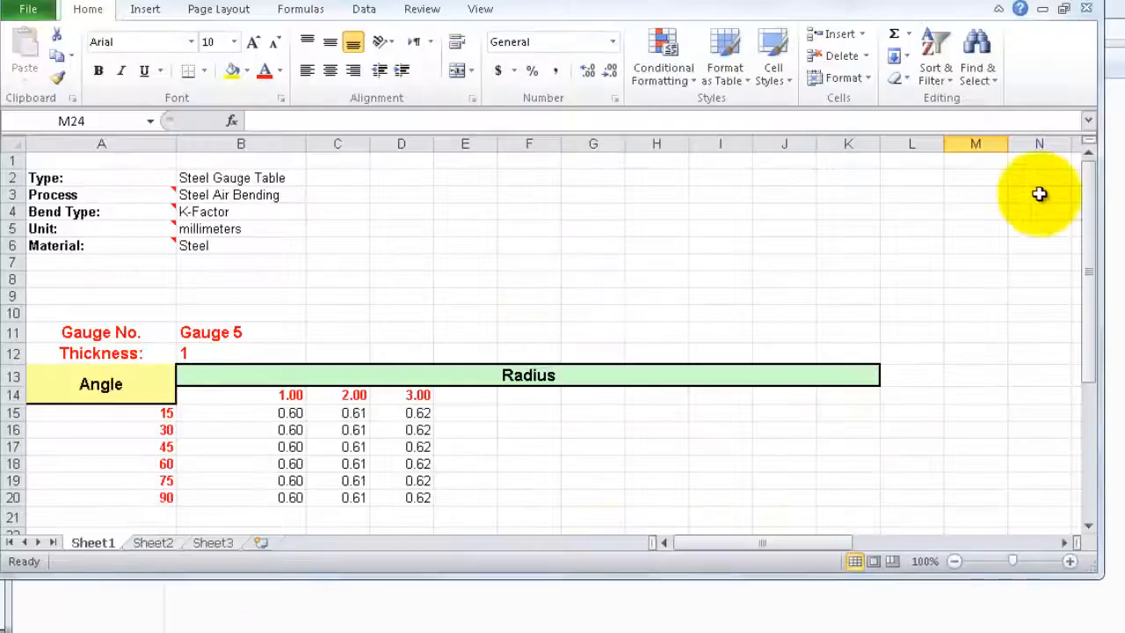
mouse_move(1096, 188)
left_mouse_down()
mouse_move(1095, 213)
mouse_move(1094, 195)
left_mouse_up()
left_click_drag(941, 1, 955, 0)
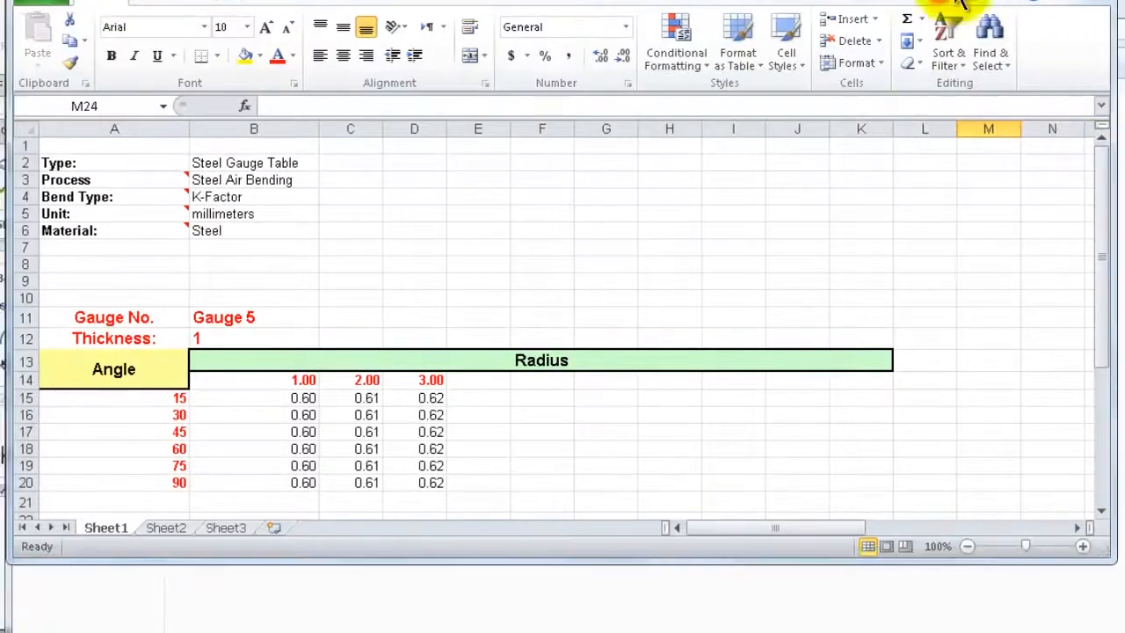
left_click_drag(1115, 565, 1111, 632)
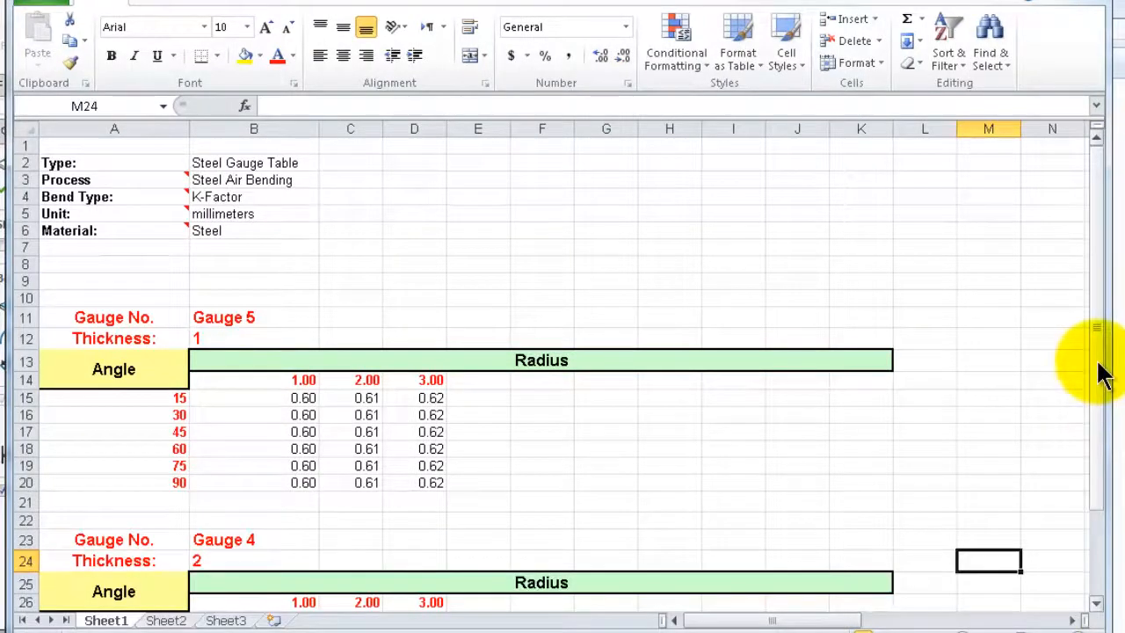
left_click_drag(1103, 373, 1102, 382)
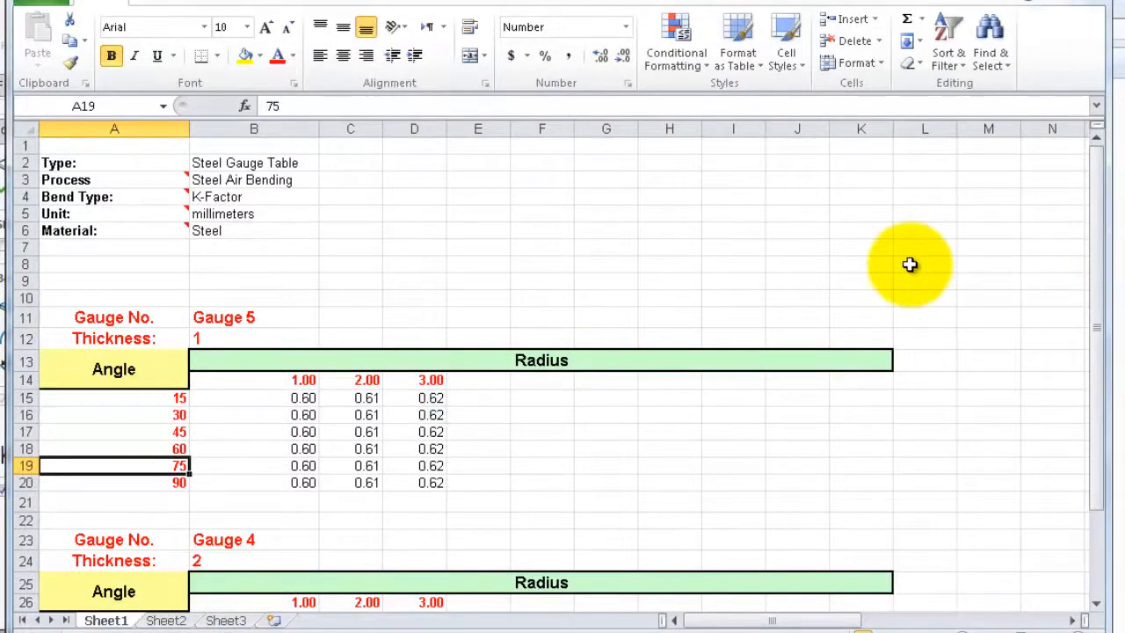
Step: Examine the process, bend type, unit and material fields and the Gauge 5 table in the k-factor mm sample workbook
scroll(910, 263, "down", 3)
scroll(908, 265, "up", 3)
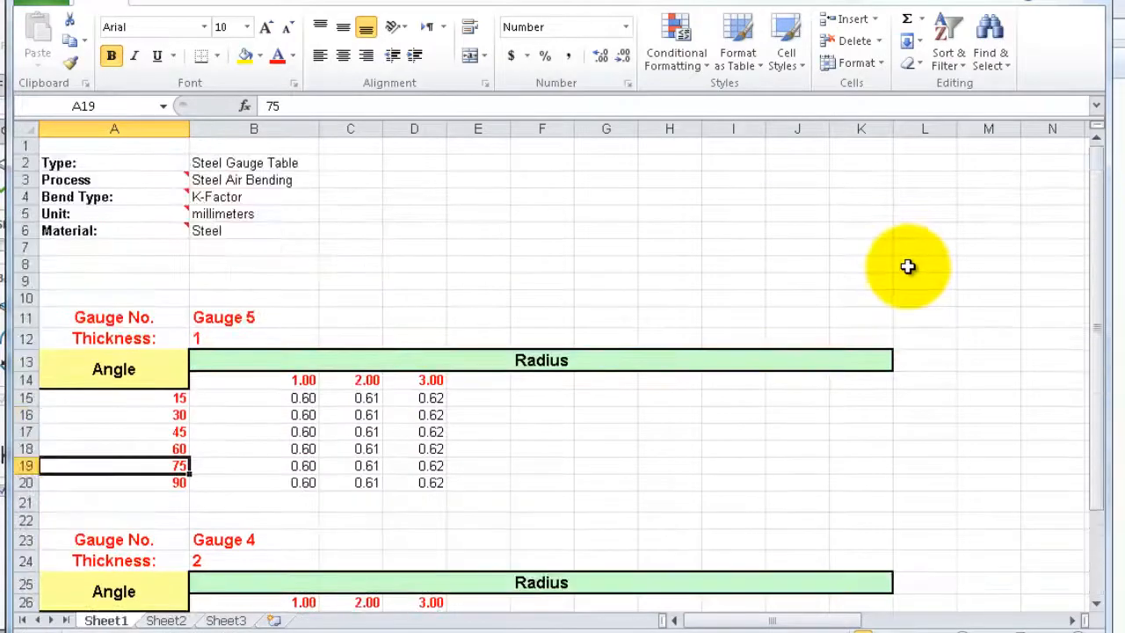
scroll(908, 267, "down", 1)
scroll(906, 268, "up", 1)
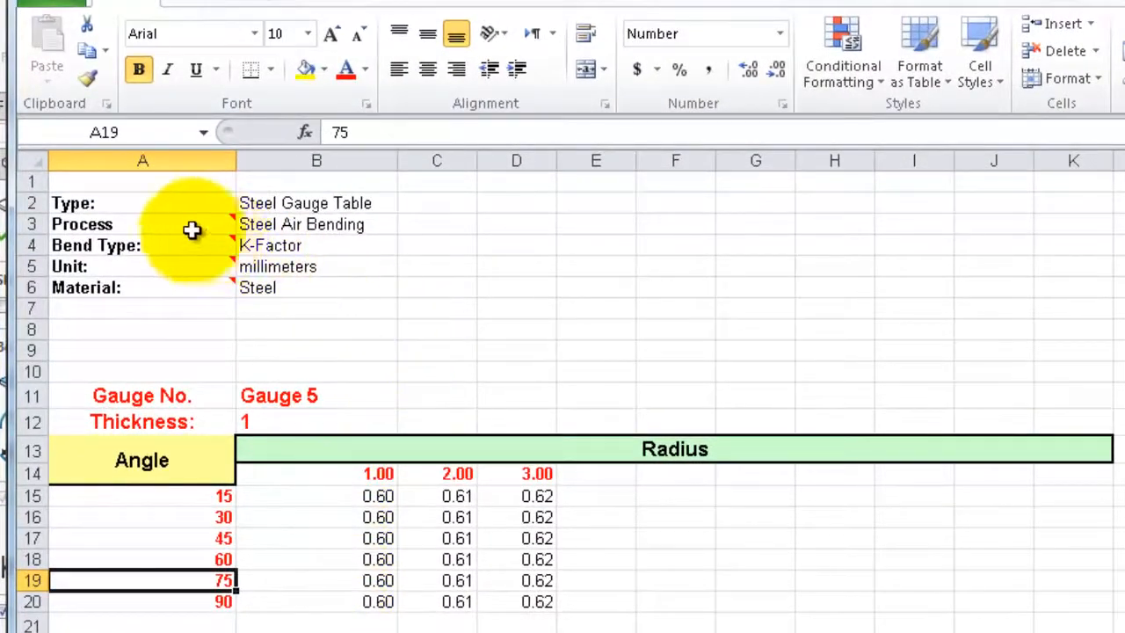
left_click(103, 227)
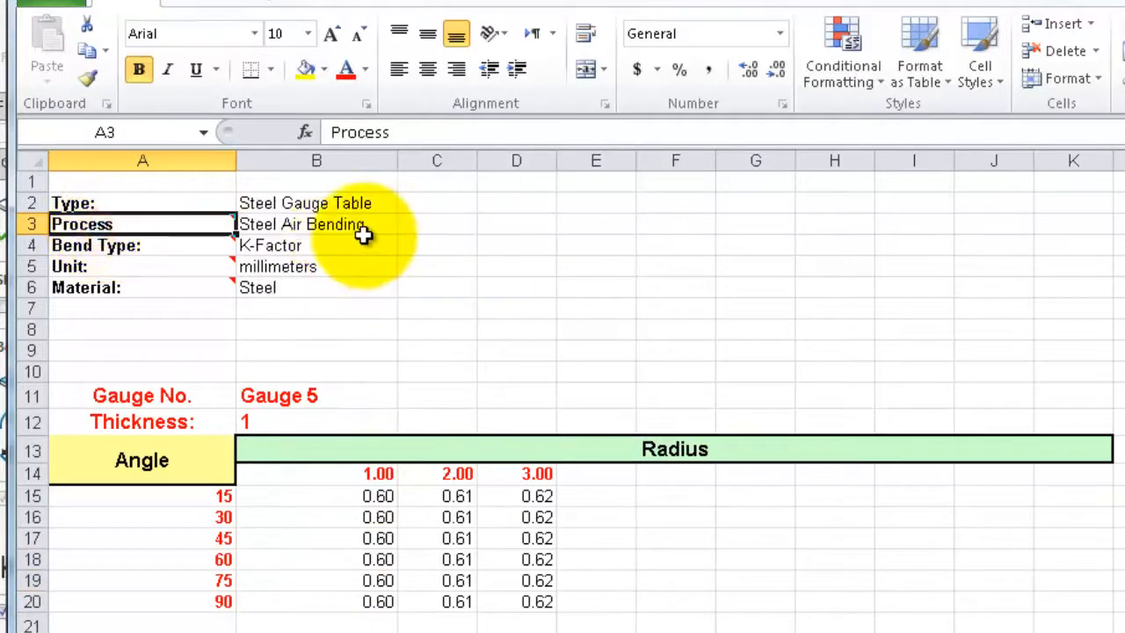
left_click(312, 249)
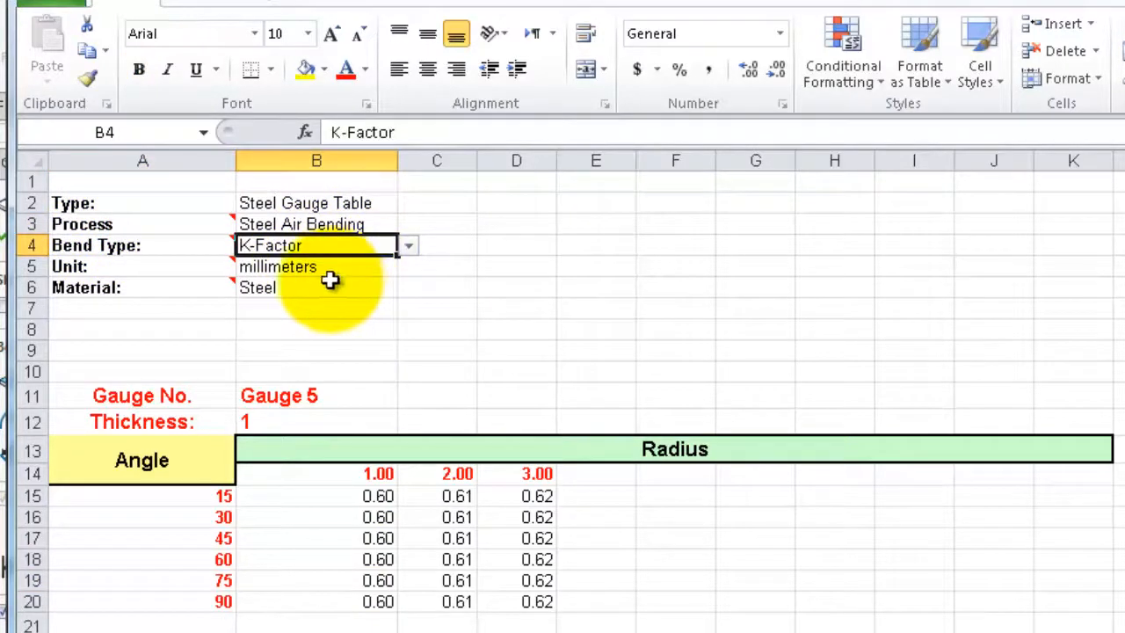
left_click(278, 295)
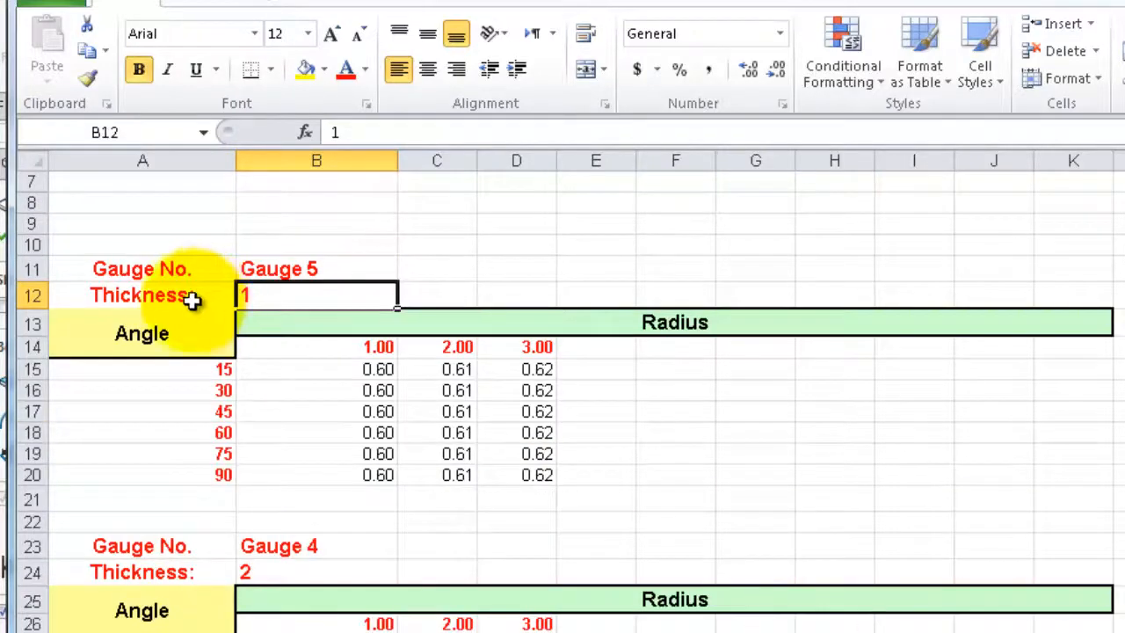
left_click(272, 272)
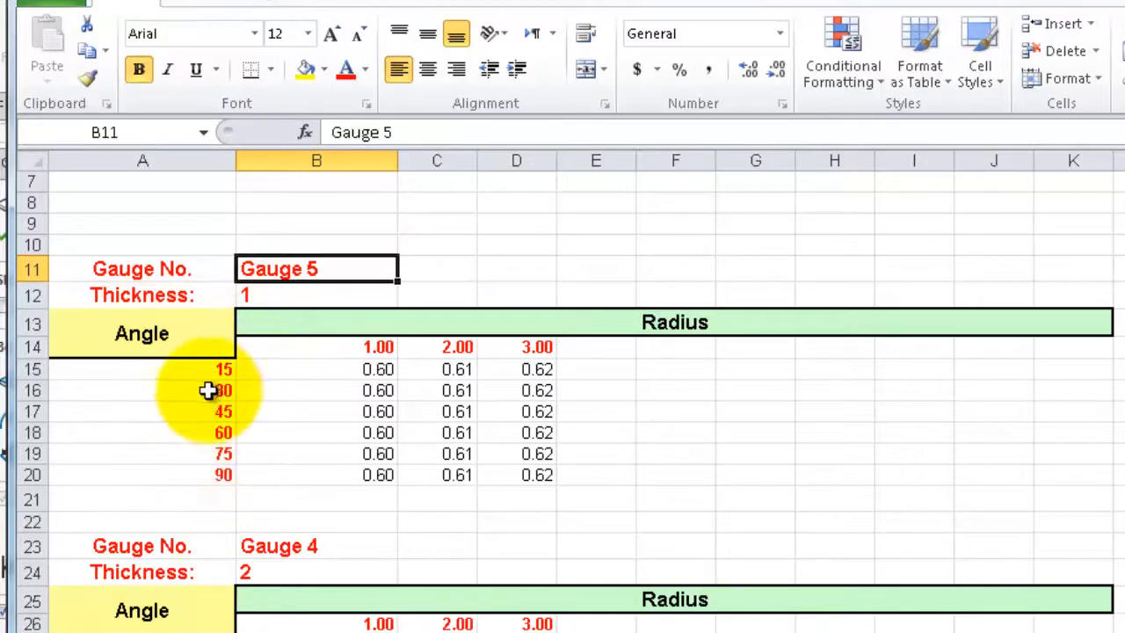
left_click(354, 458)
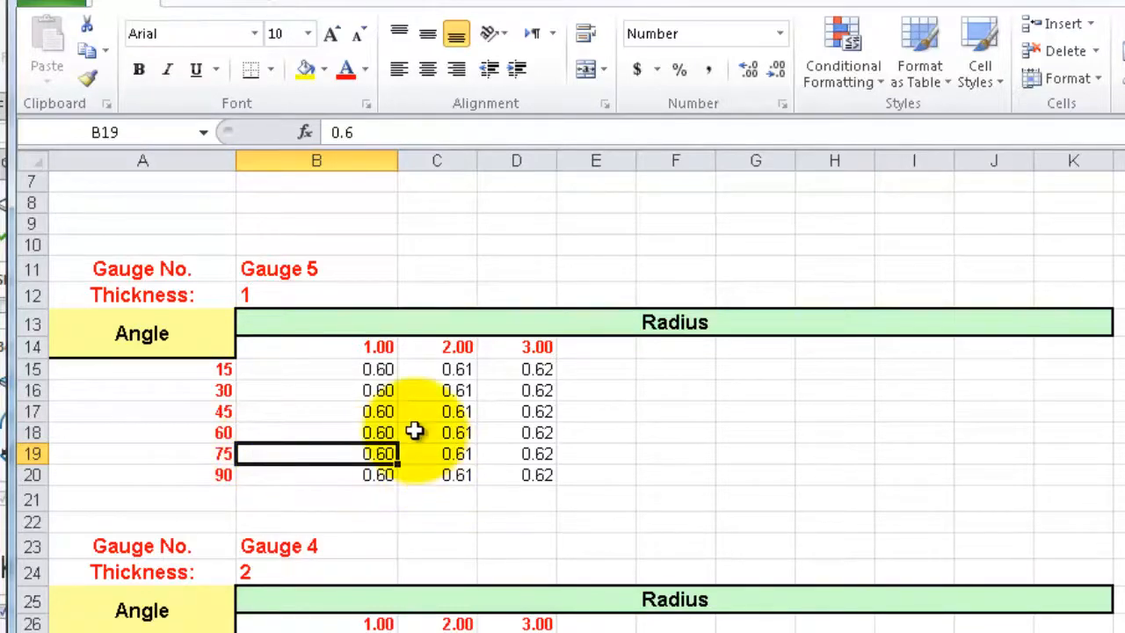
Step: Examine the Gauge 4 table's radius headings and each bend angle from 15 to 90
scroll(635, 464, "down", 2)
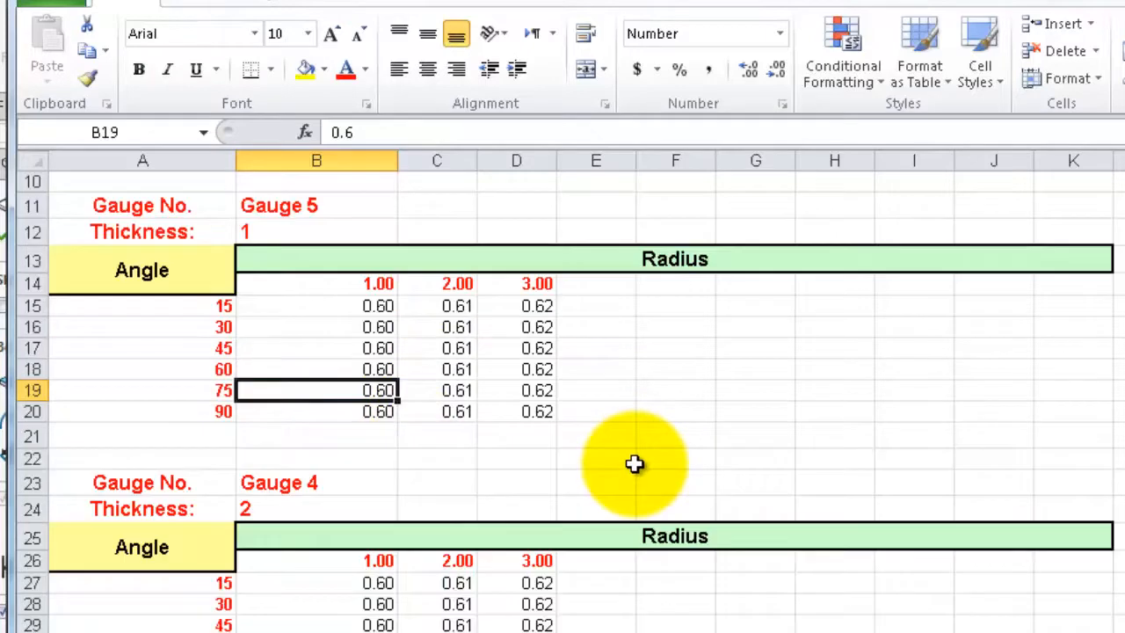
scroll(635, 464, "down", 1)
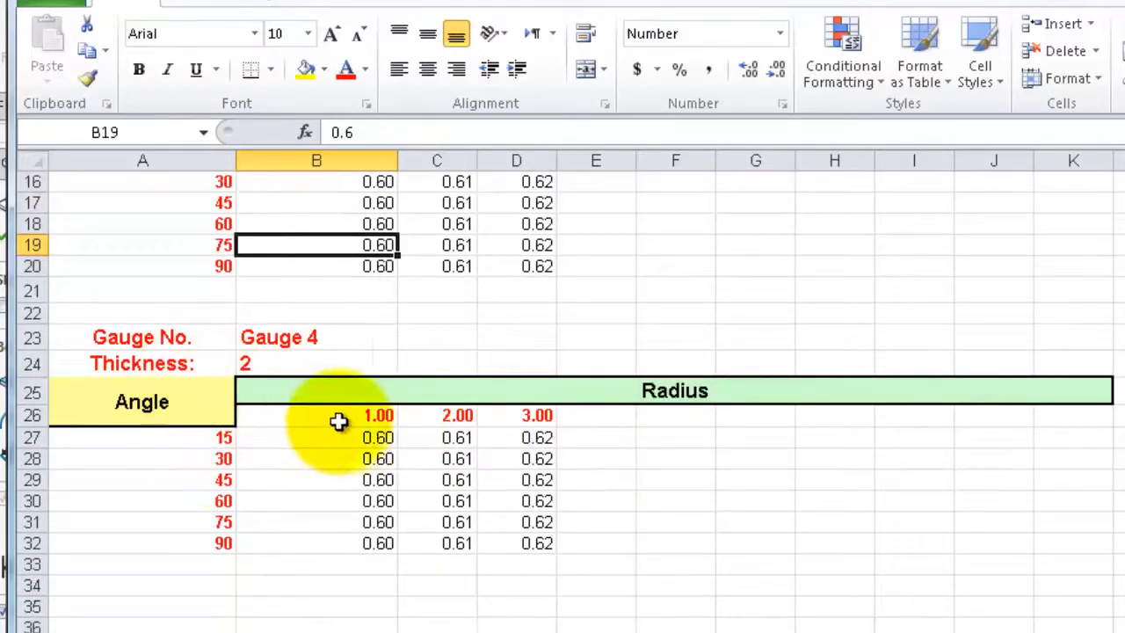
left_click(369, 418)
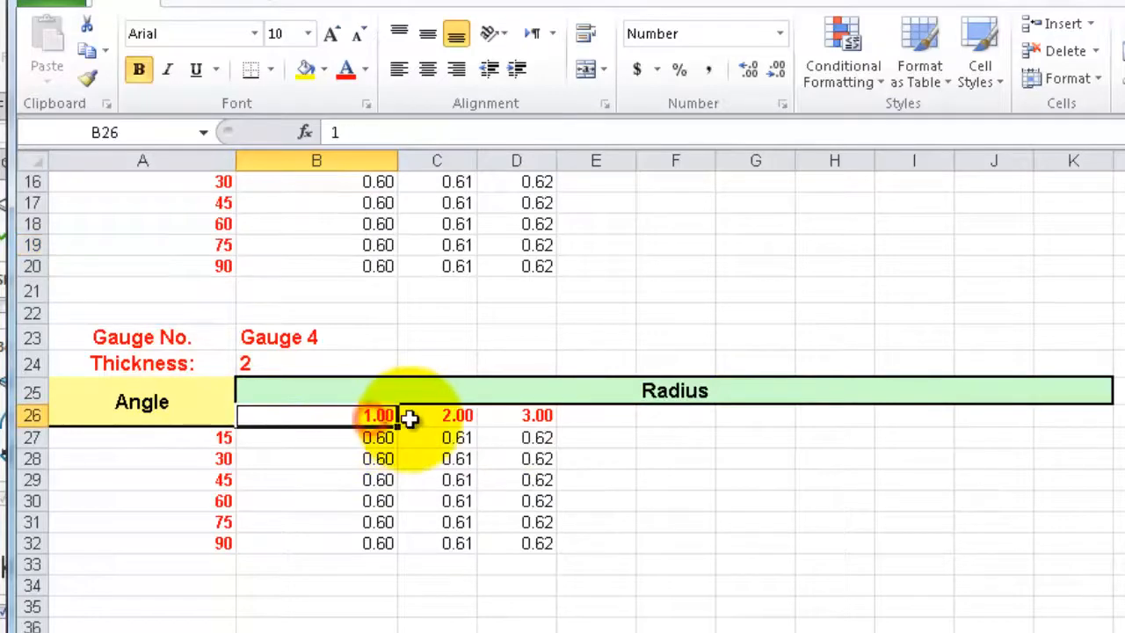
left_click(457, 420)
left_click(535, 420)
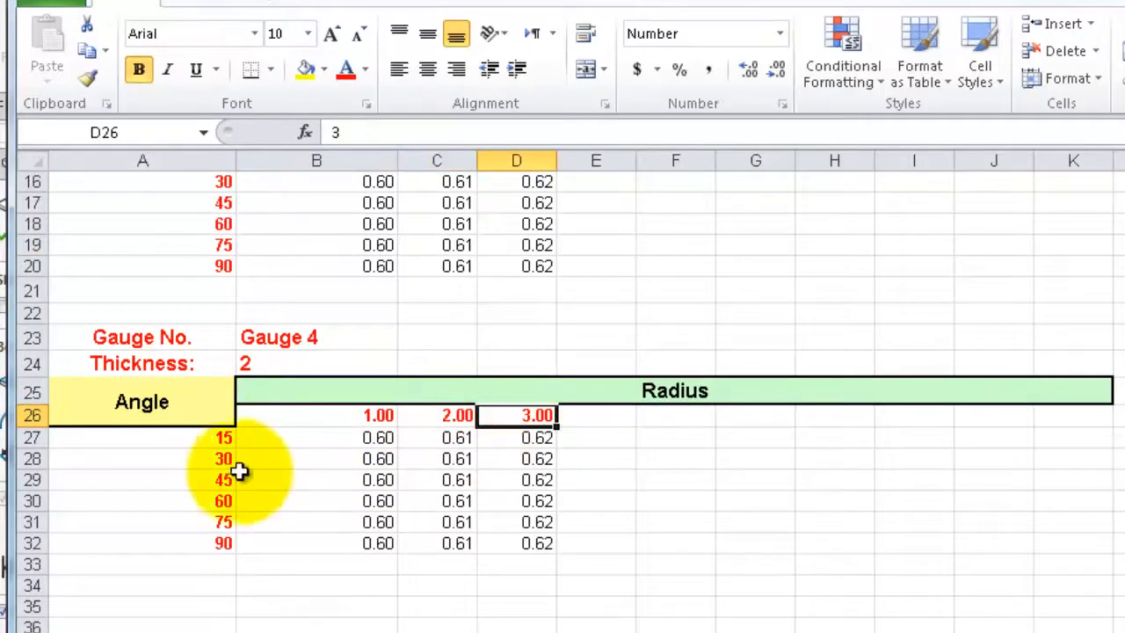
left_click(217, 439)
left_click(211, 460)
left_click(211, 482)
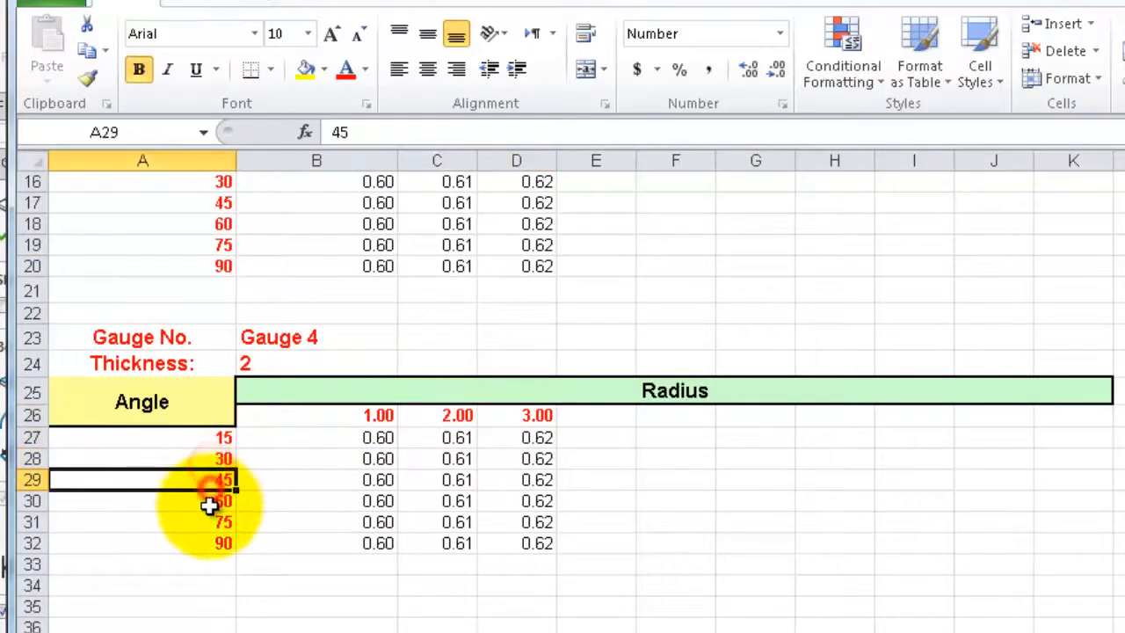
left_click(211, 503)
left_click(212, 524)
left_click(214, 547)
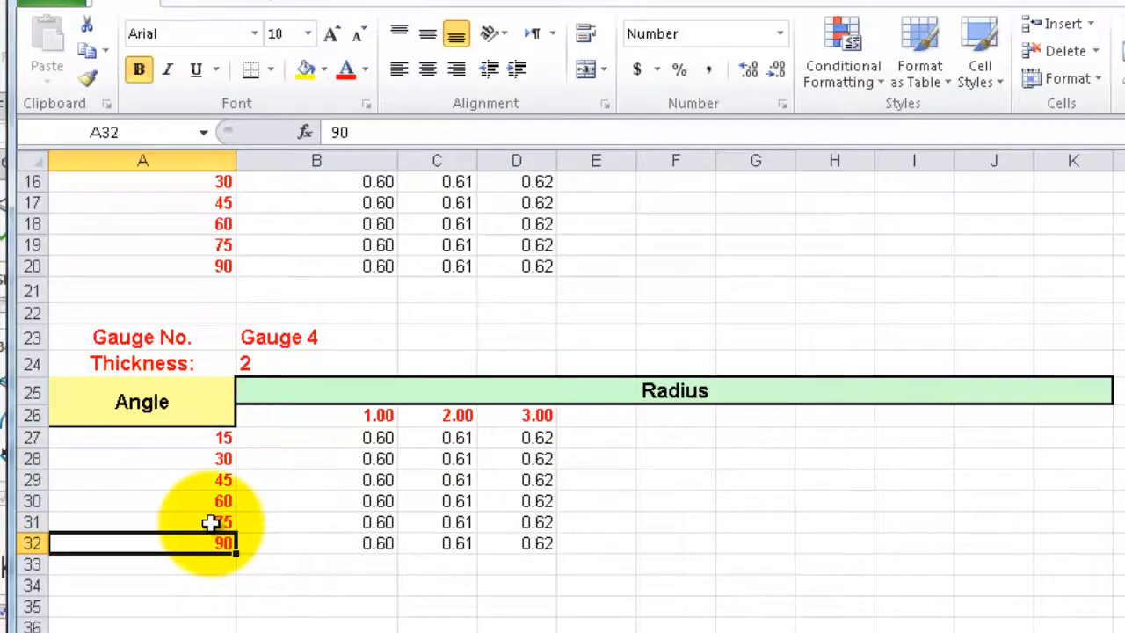
Step: Review the workbook's header fields and compare the thickness and K-factor rows of the Gauge 5 and Gauge 4 tables
scroll(211, 524, "up", 5)
scroll(838, 324, "down", 3)
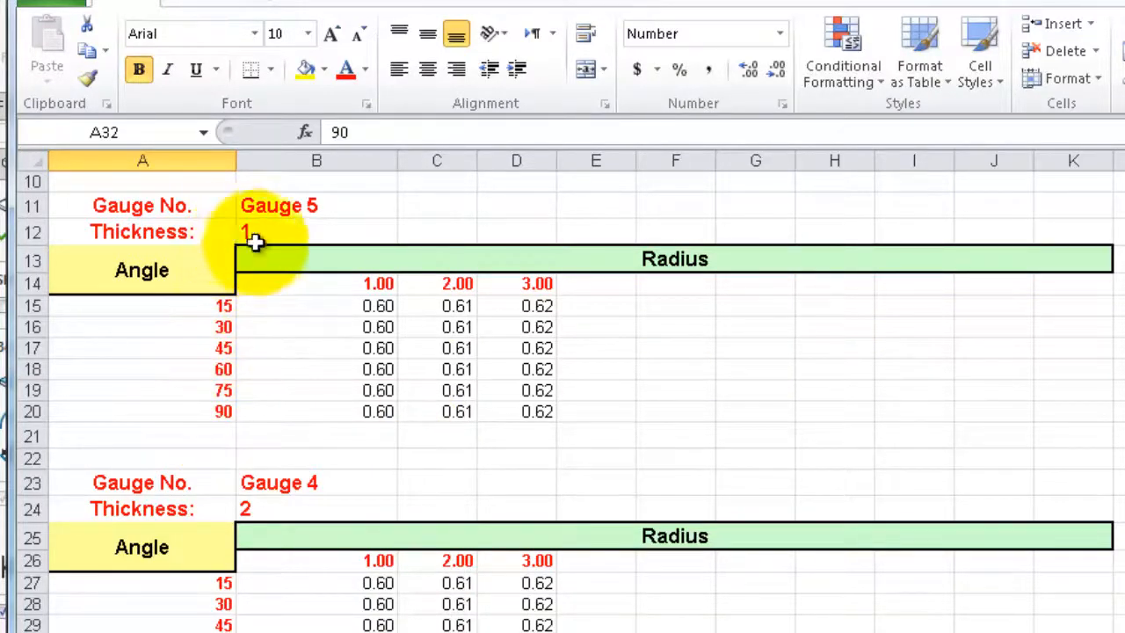
scroll(252, 238, "up", 3)
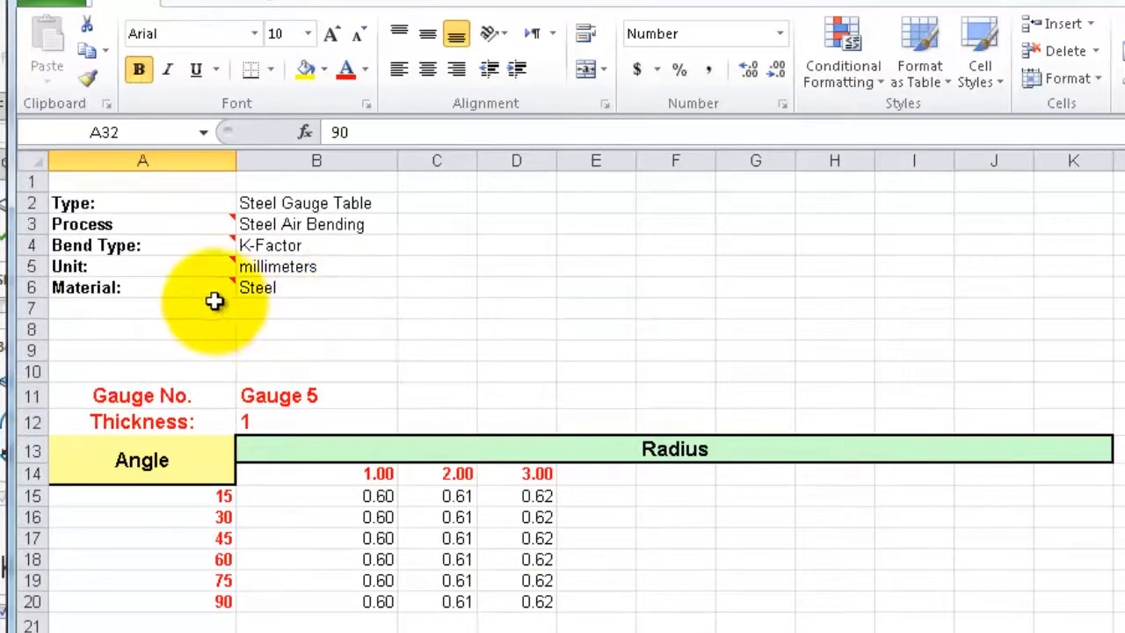
scroll(334, 330, "down", 1)
scroll(338, 332, "down", 1)
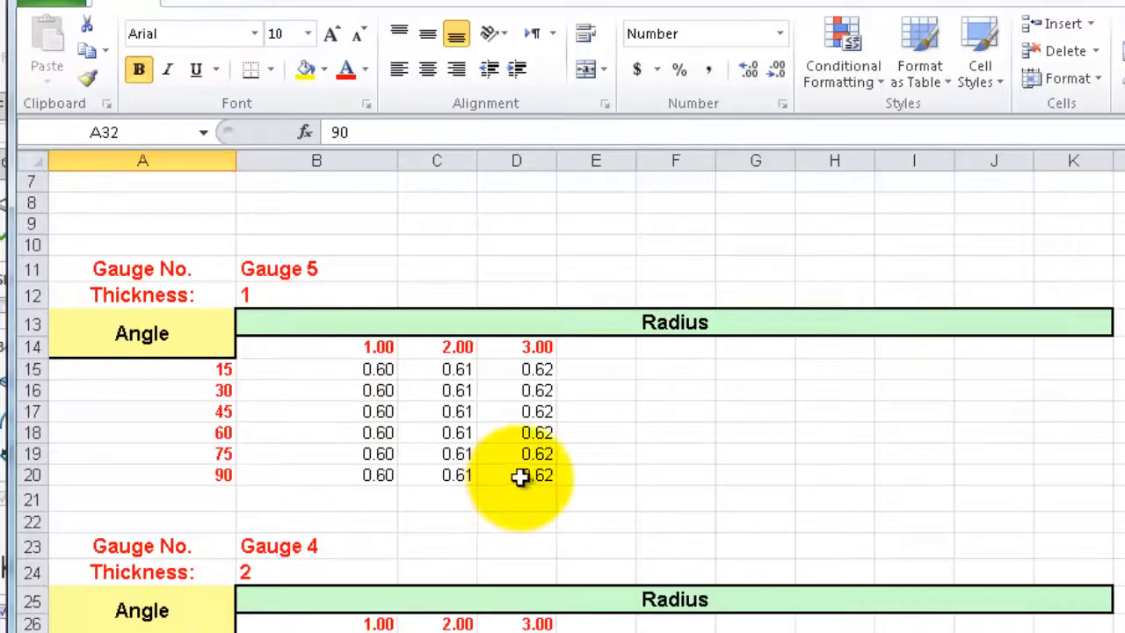
scroll(867, 480, "down", 1)
scroll(866, 480, "up", 2)
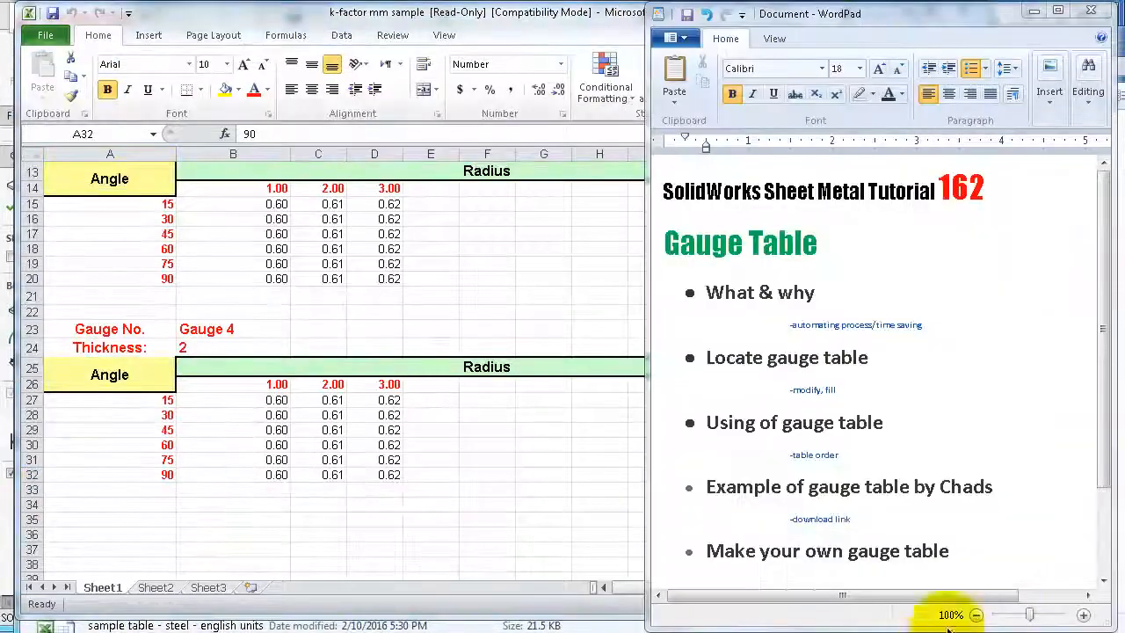
Step: Switch to SOLIDWORKS, enable the gauge table for the Sheet-Metal feature and choose K-FACTOR MM SAMPLE
left_click(1121, 477)
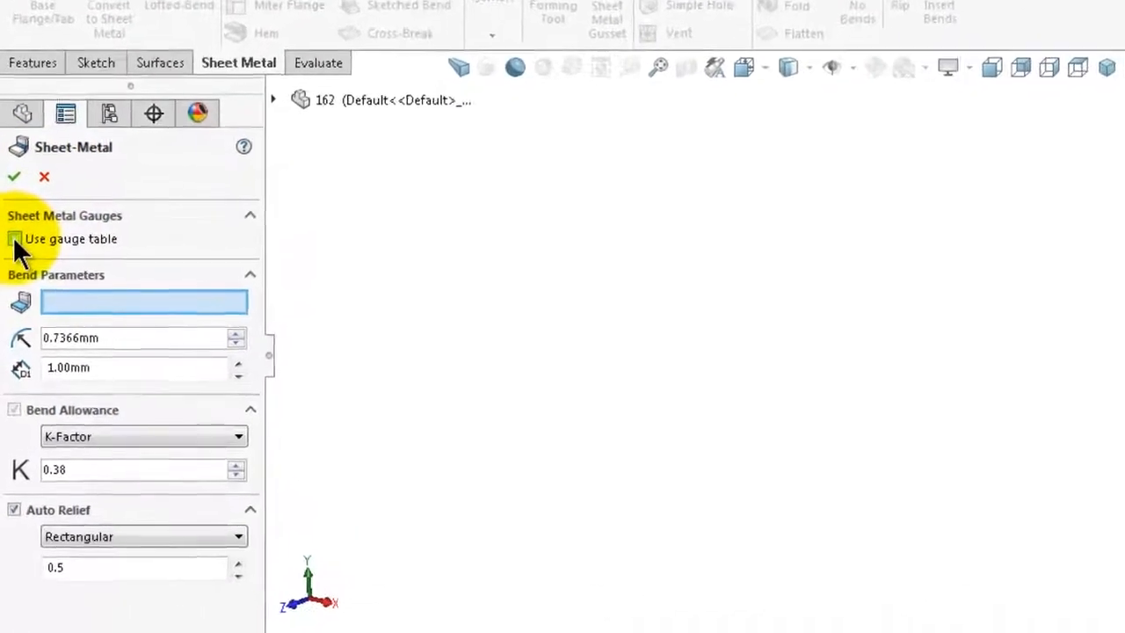
left_click(15, 234)
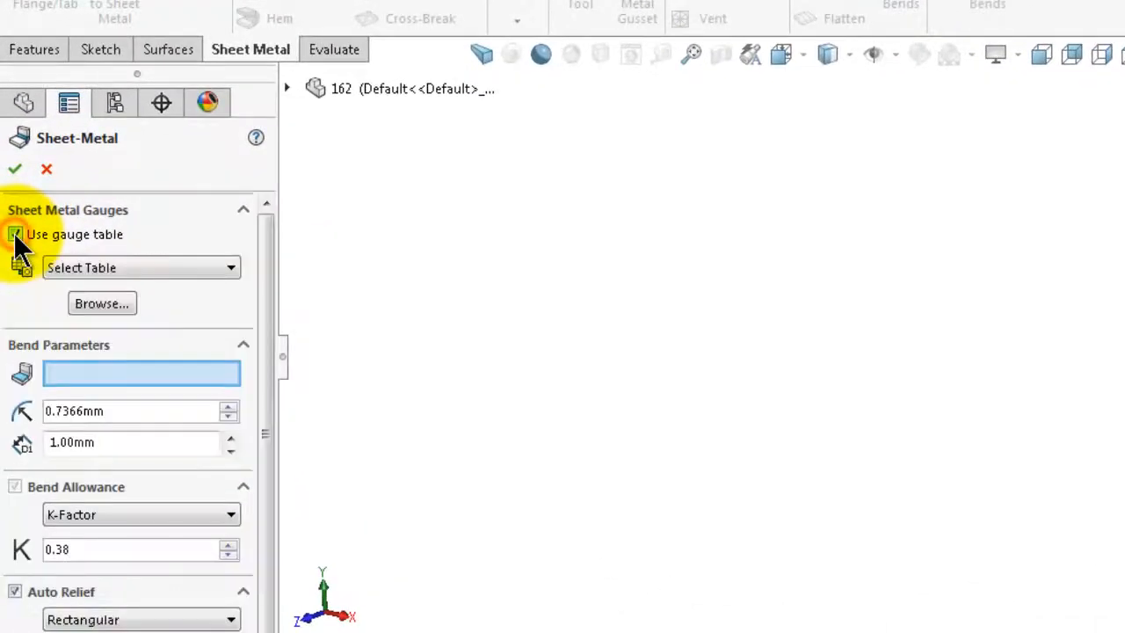
left_click(124, 268)
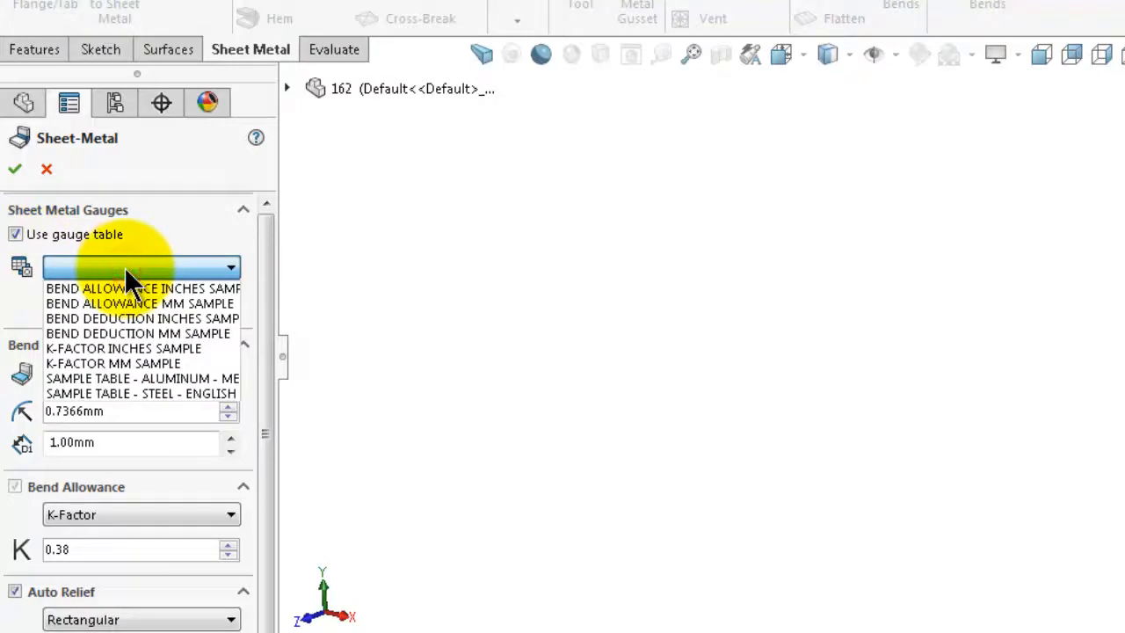
left_click(183, 362)
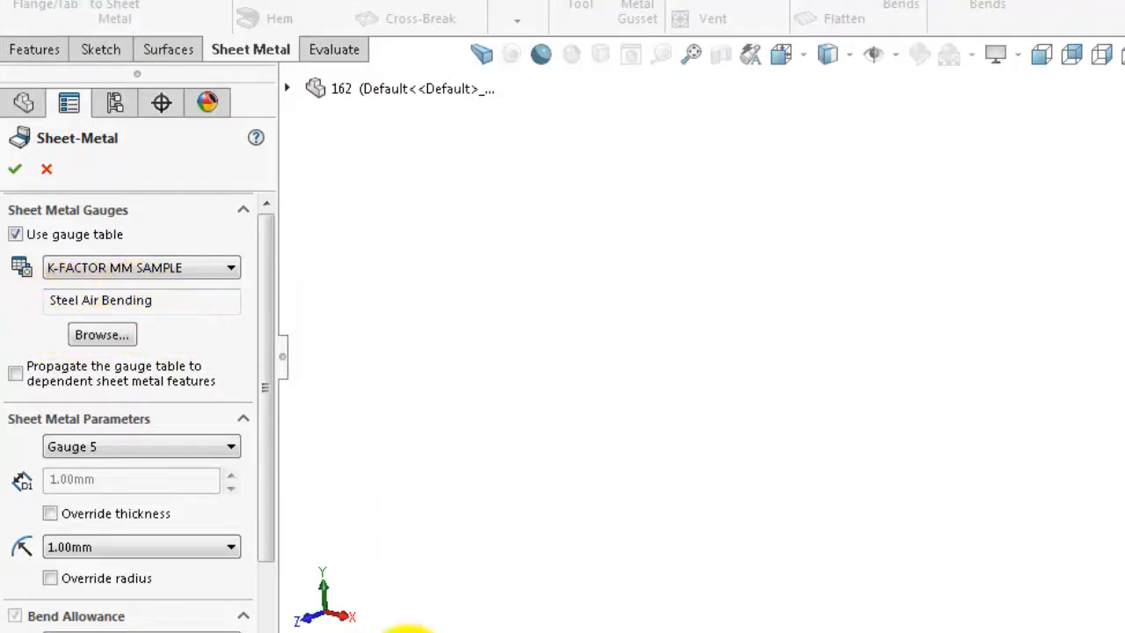
Step: Compare the Sheet-Metal parameters with the Gauge 5 entry in the Excel workbook and return to SOLIDWORKS
left_click(408, 632)
scroll(709, 263, "up", 3)
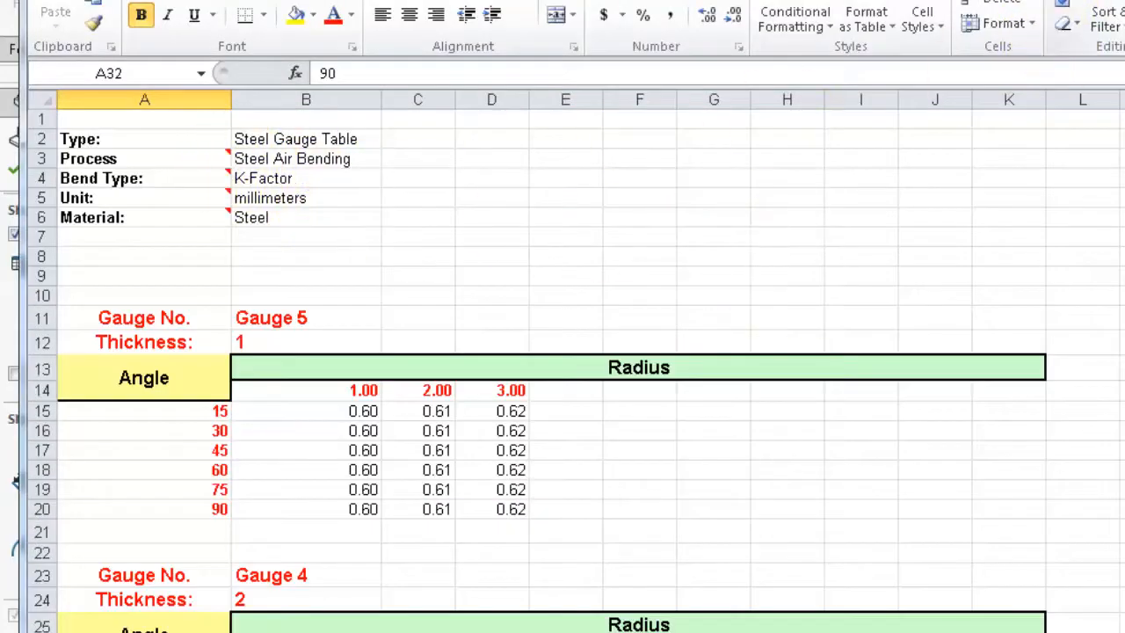
key("alt+Tab")
left_click_drag(266, 311, 263, 426)
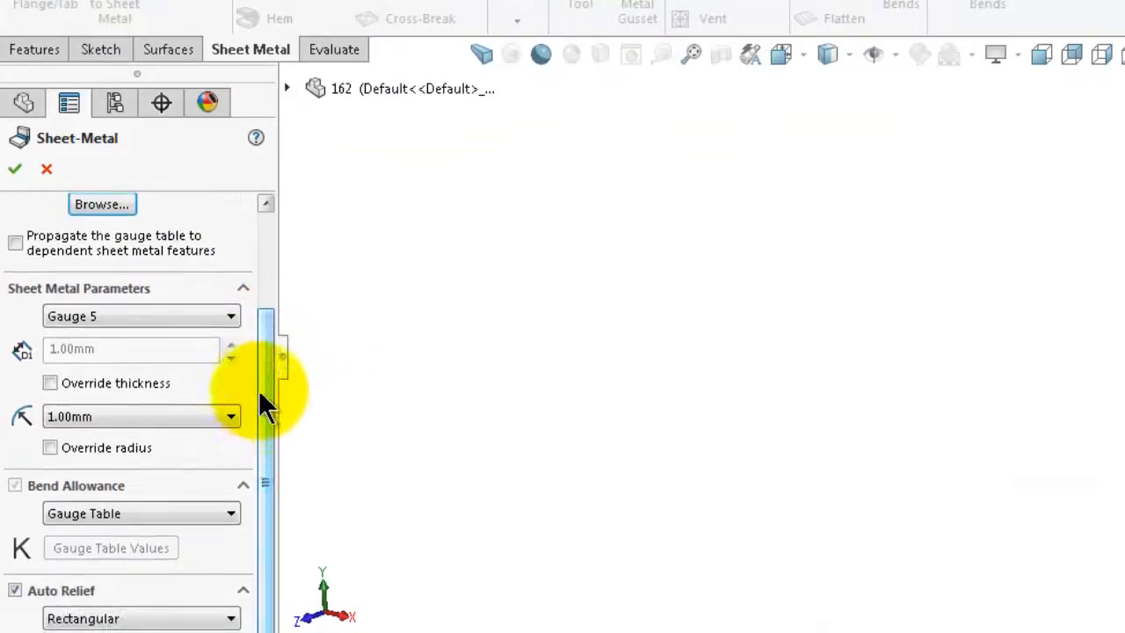
key("alt+Tab")
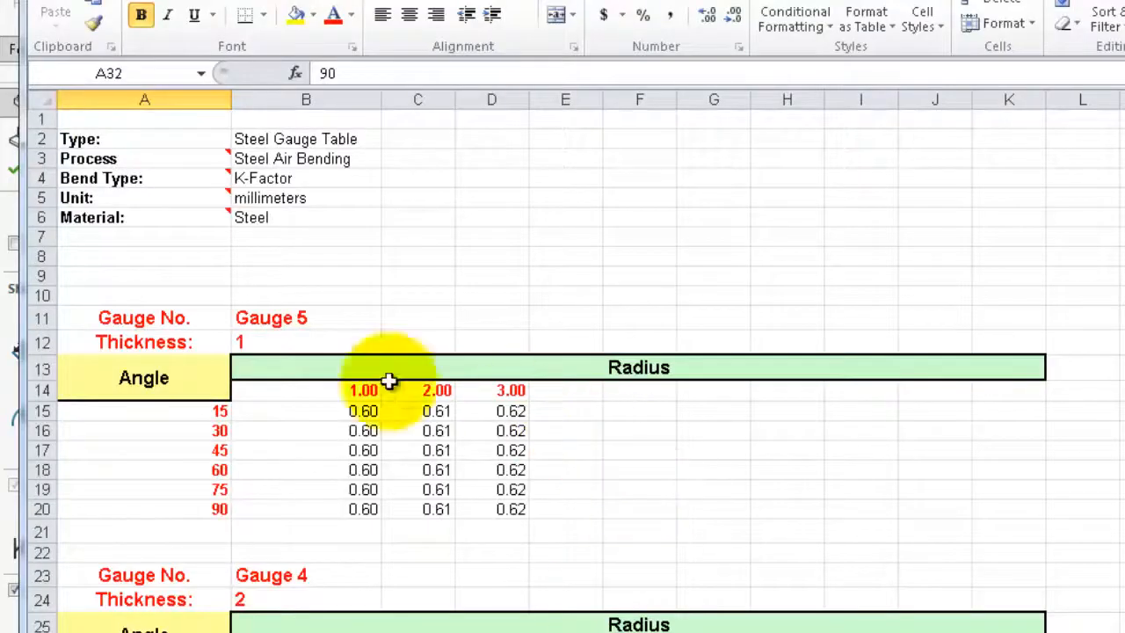
left_click(260, 324)
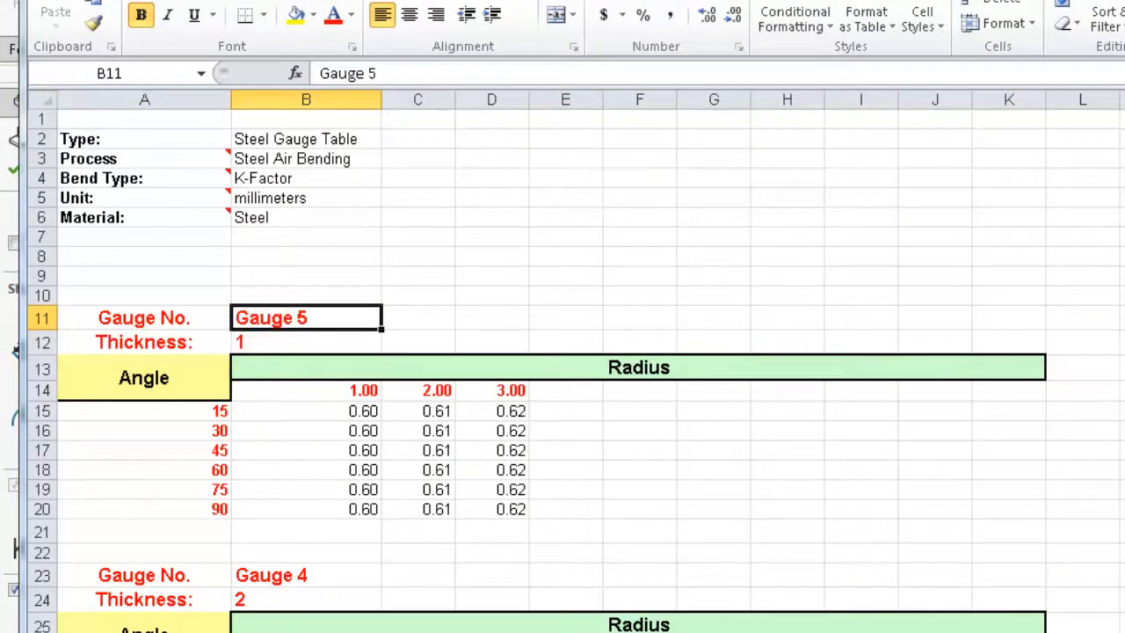
key("alt+Tab")
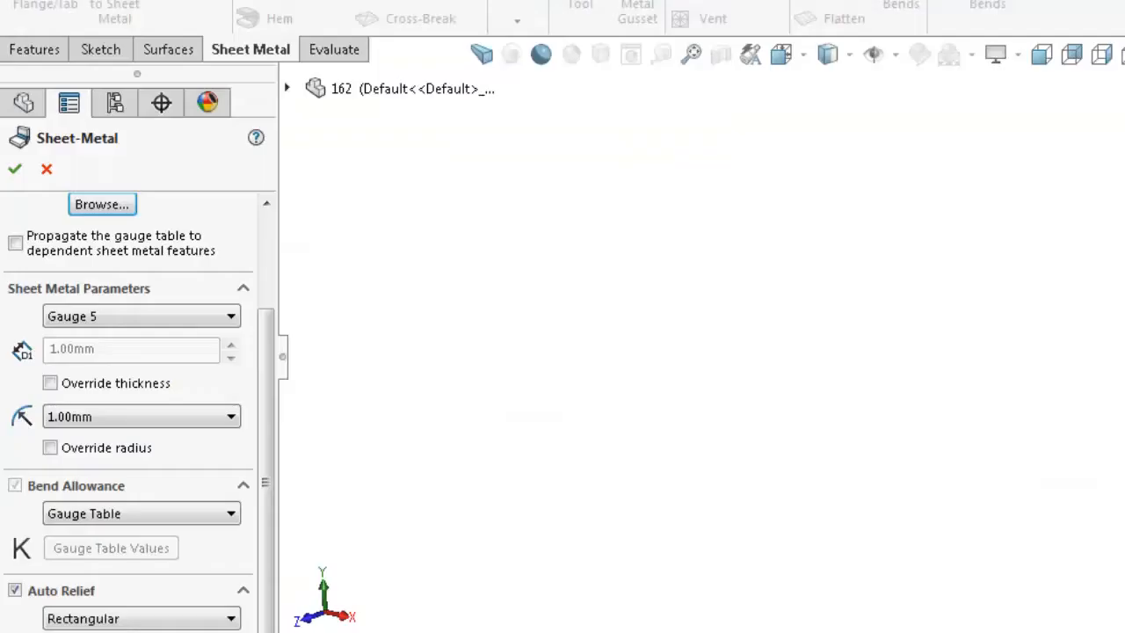
Step: Try Gauge 4 in the sheet metal parameters and set the gauge back to Gauge 5
left_click(128, 317)
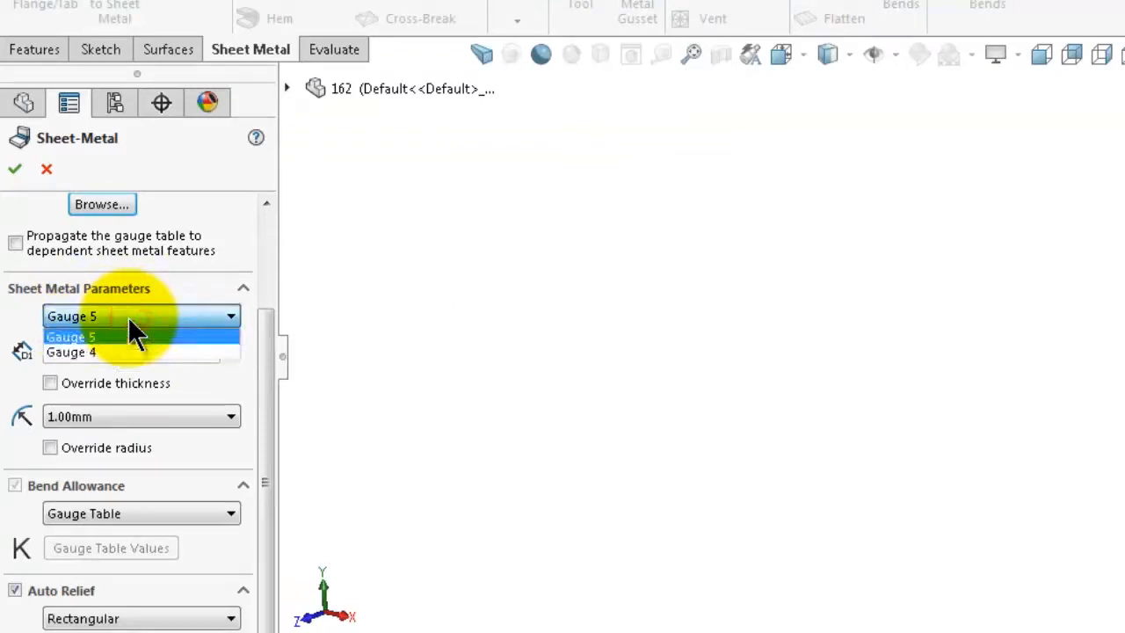
left_click(123, 351)
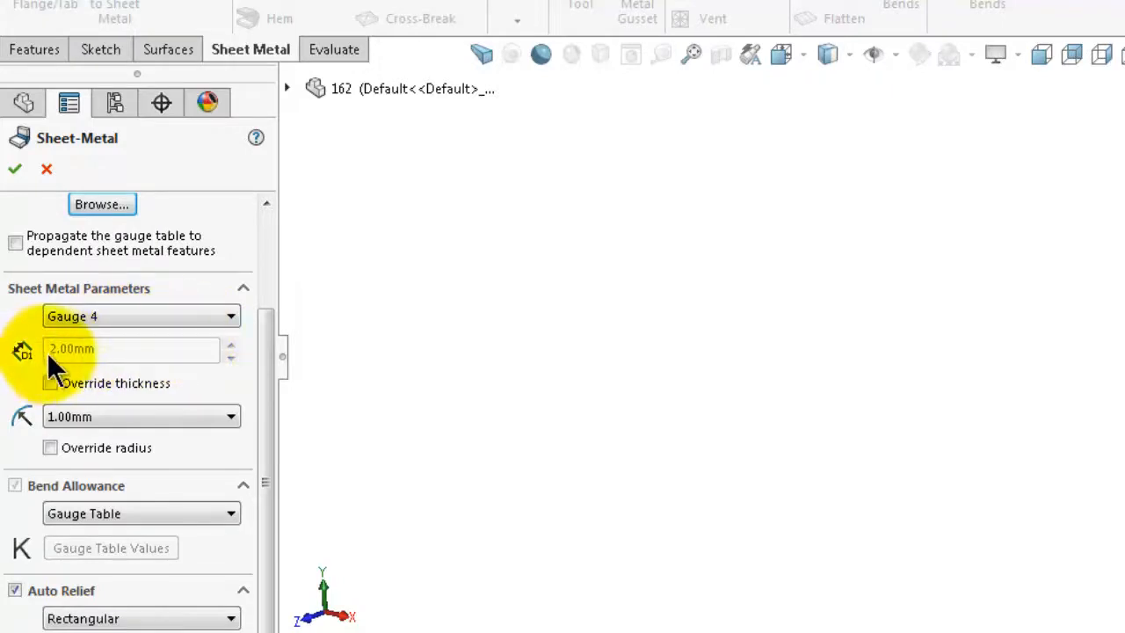
left_click(143, 316)
left_click(110, 337)
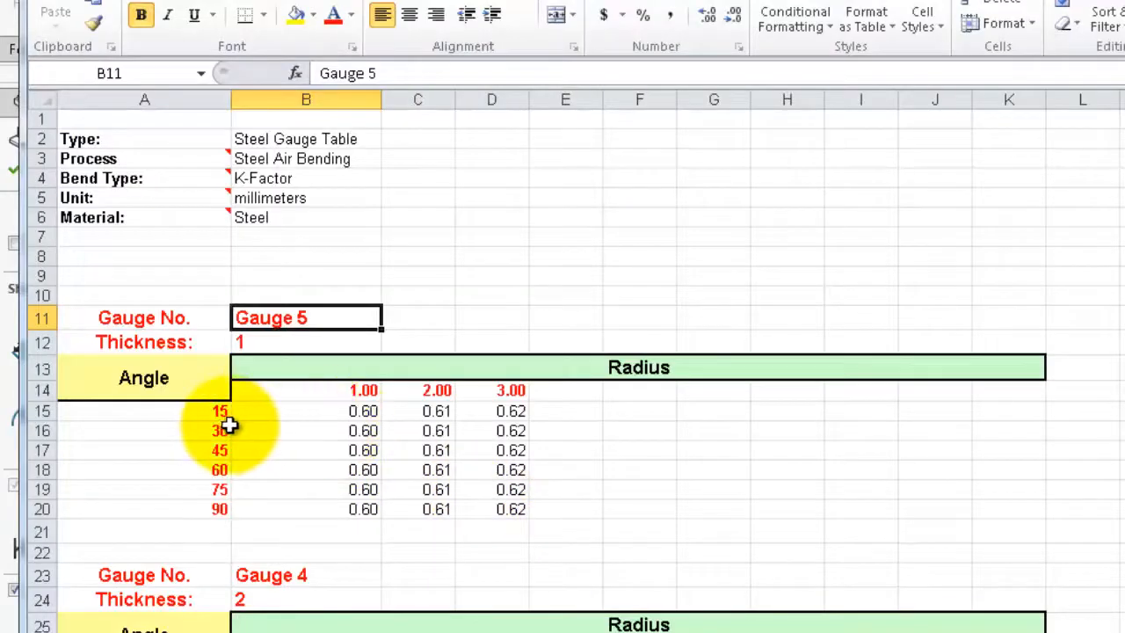
Step: Compare the Gauge 5 radius headings in the Excel workbook with the bend radius choices in SOLIDWORKS
left_click(349, 396)
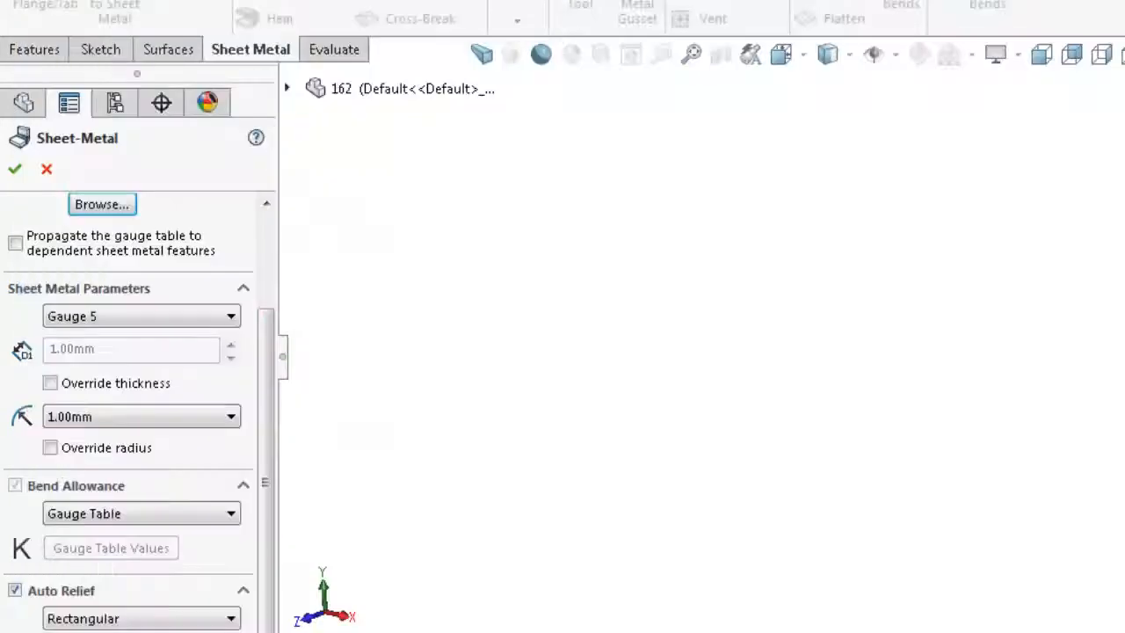
left_click(194, 421)
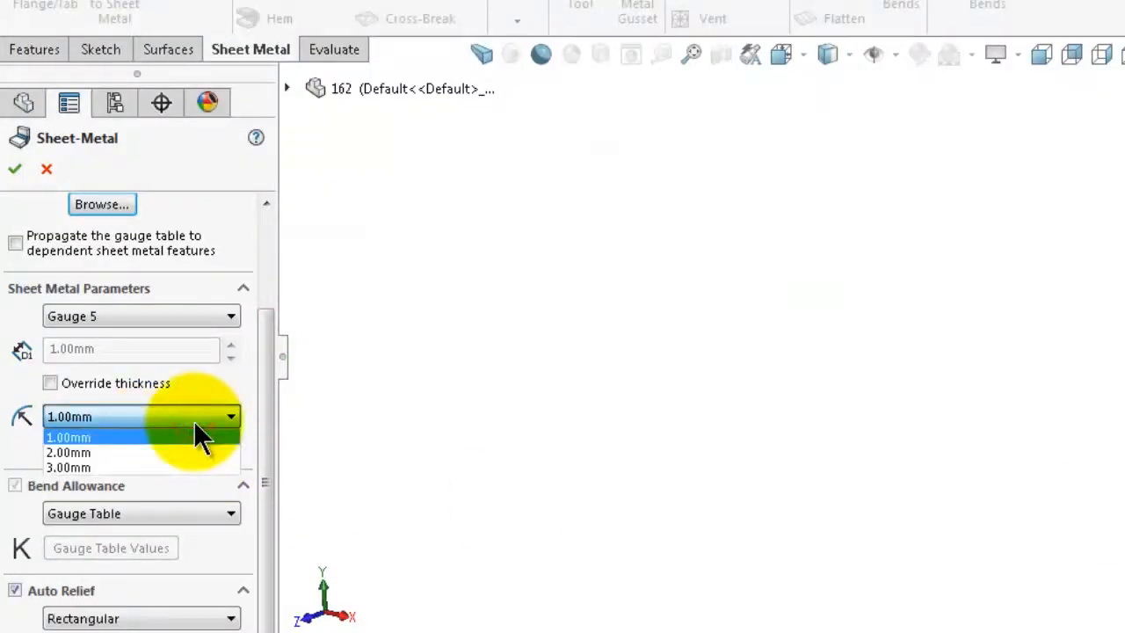
left_click(193, 421)
Step: Try the bend radius override, turn it off again, and check the bend allowance type
left_click(52, 447)
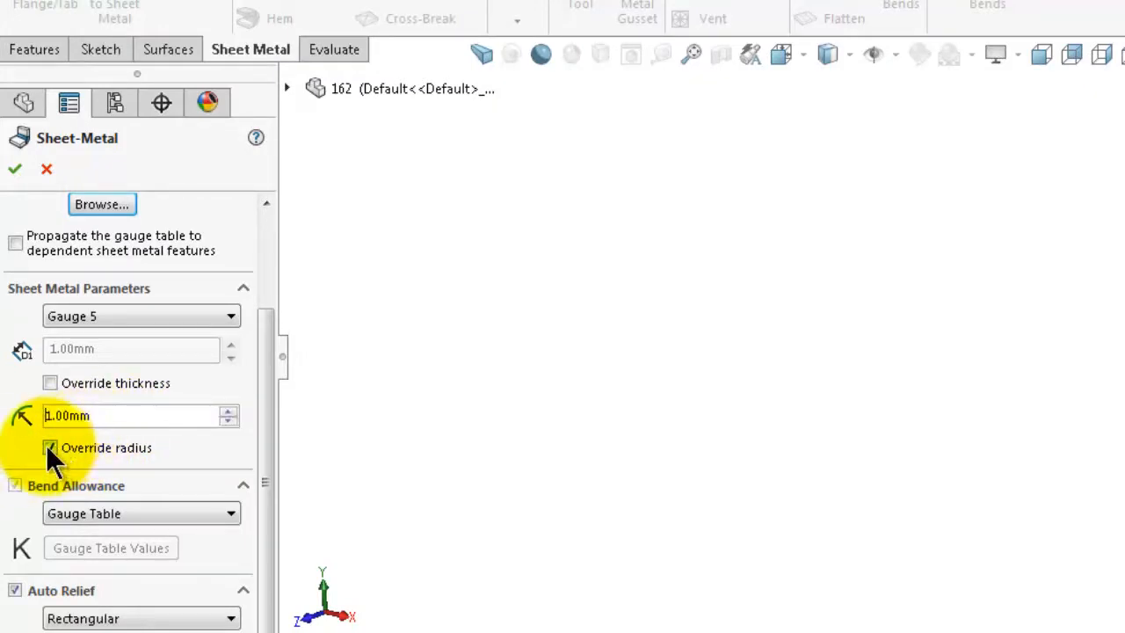
left_click_drag(104, 416, 35, 416)
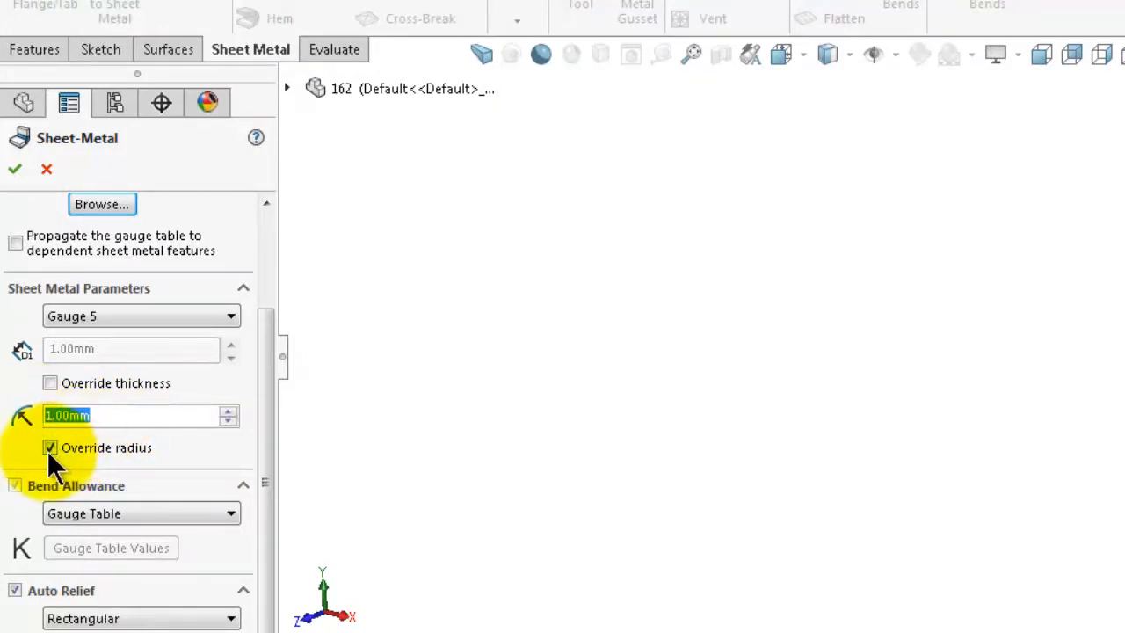
left_click(50, 447)
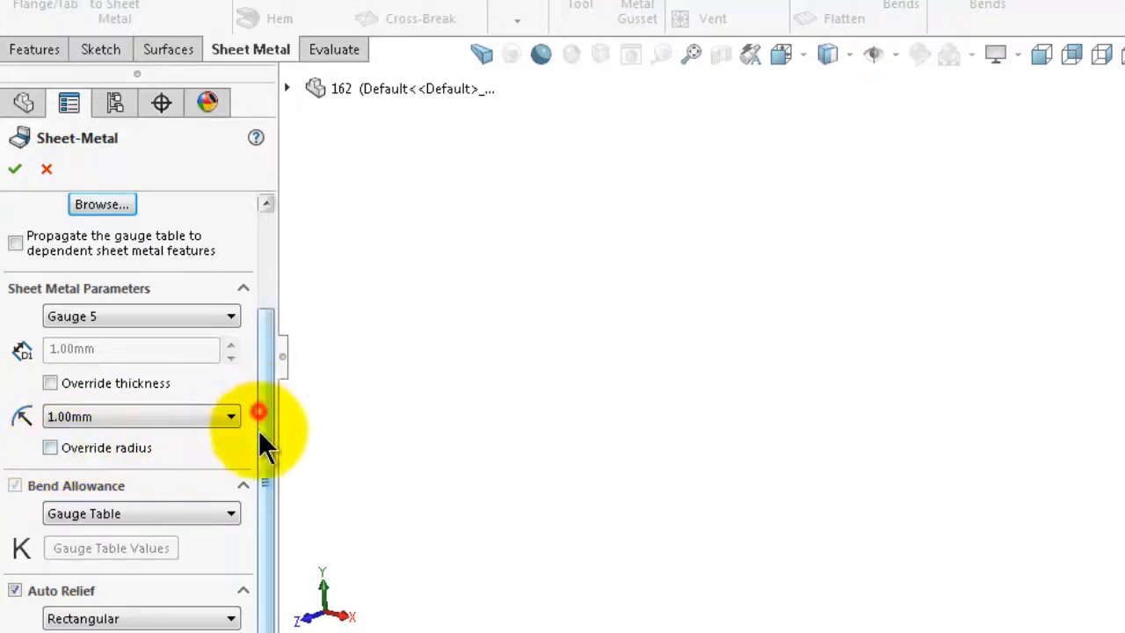
left_click(180, 513)
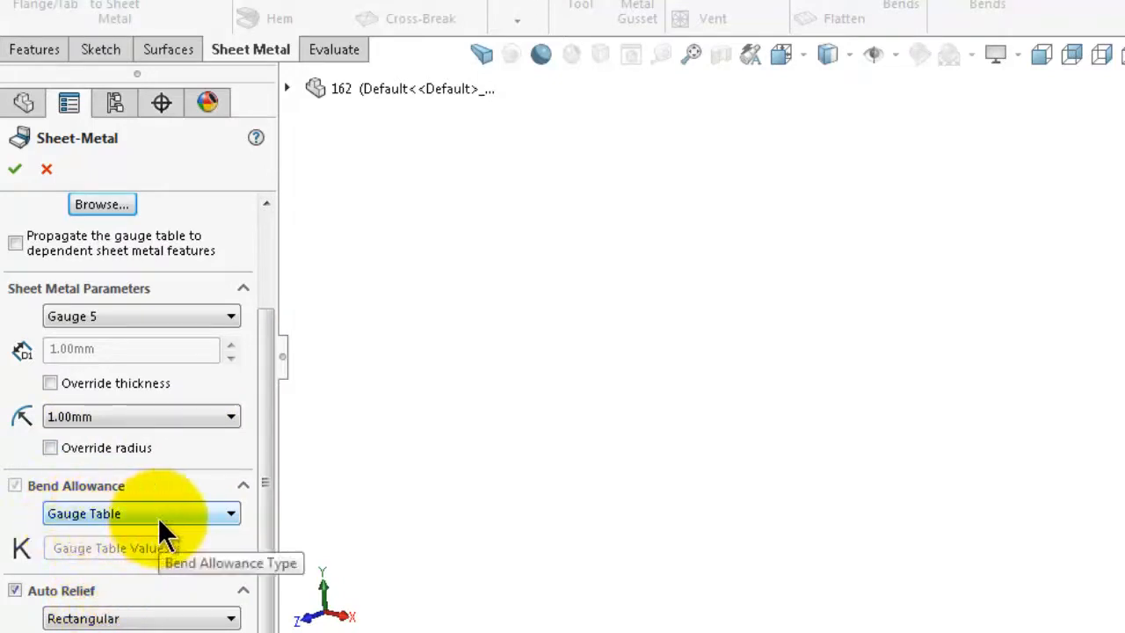
Step: Accept the sheet metal gauge settings and inspect the bend between the part's two flanges up close
scroll(263, 480, "up", 2)
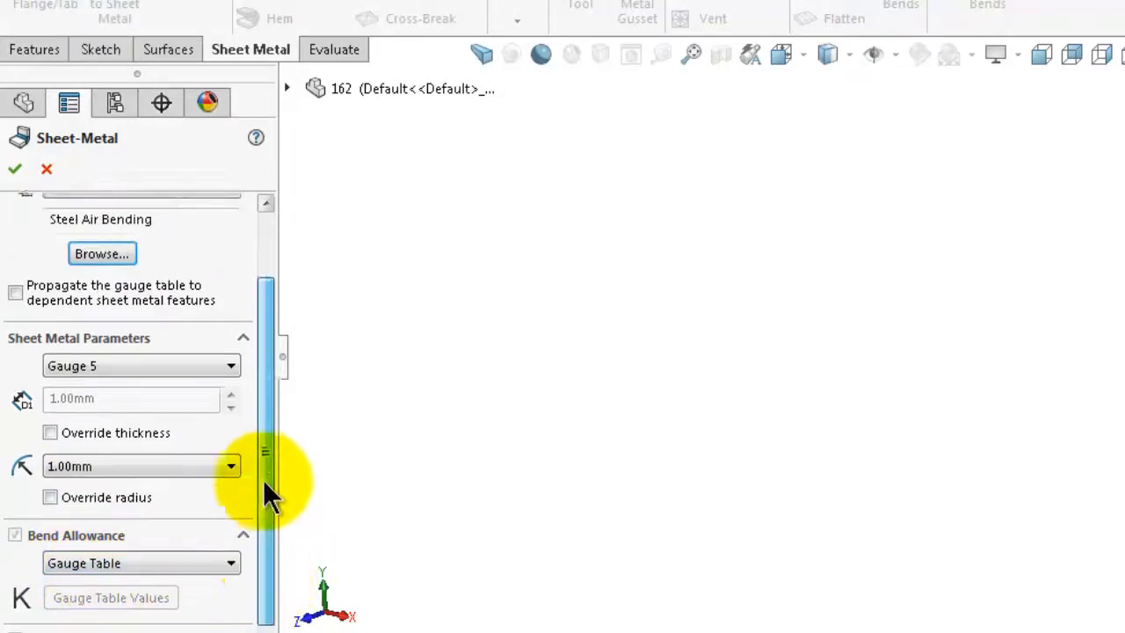
left_click_drag(266, 482, 266, 400)
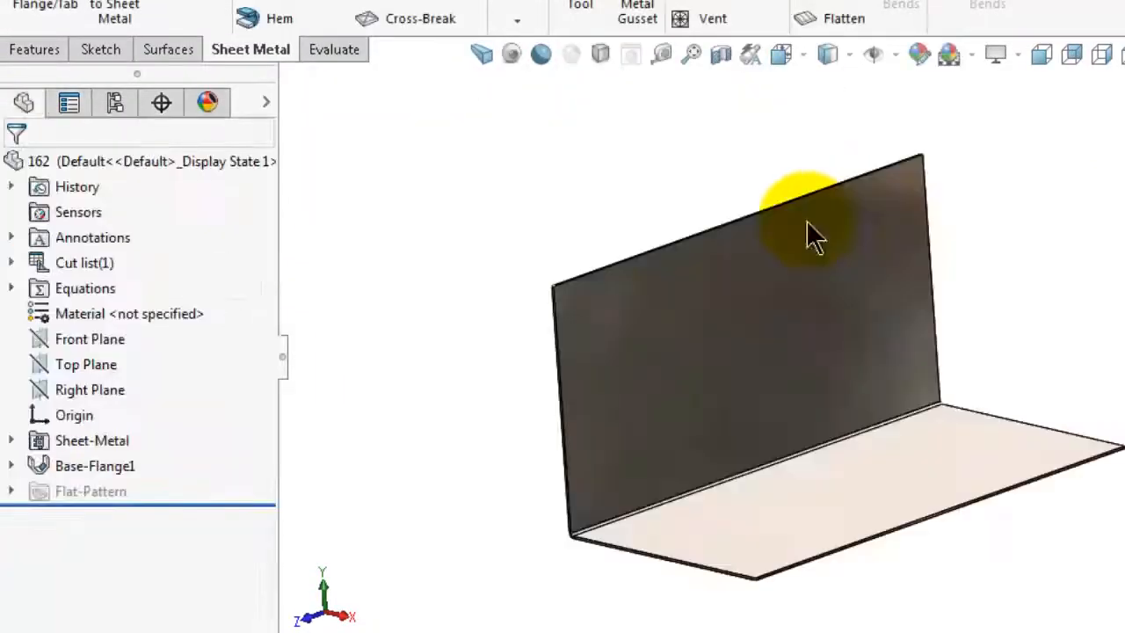
scroll(621, 516, "up", 1)
middle_click_drag(621, 517, 694, 408)
scroll(723, 465, "down", 3)
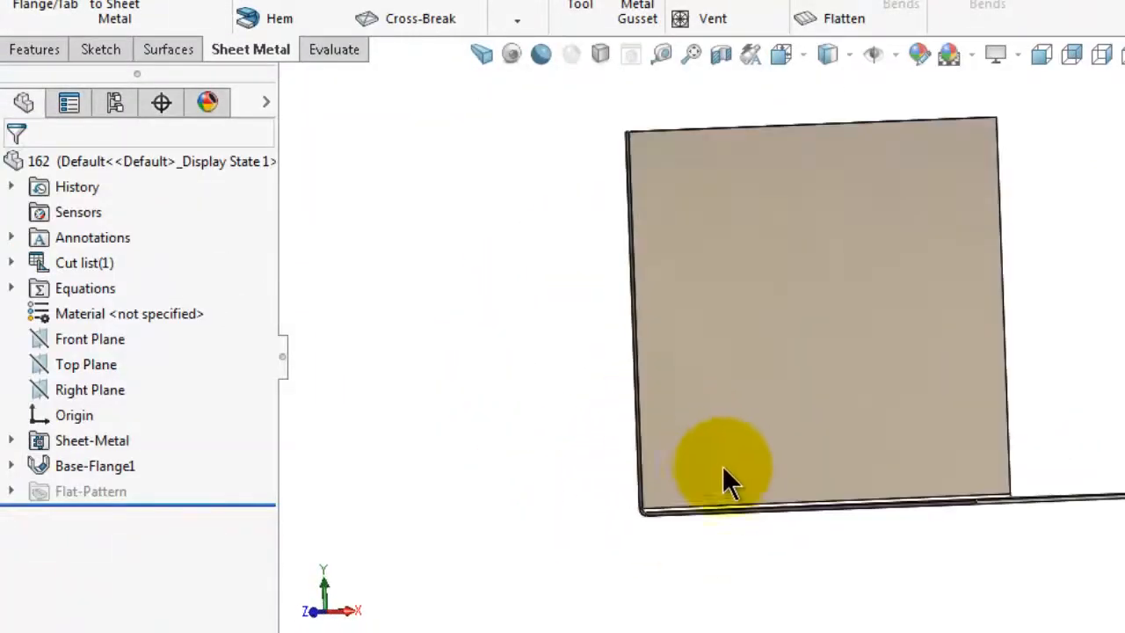
middle_click_drag(715, 490, 860, 363)
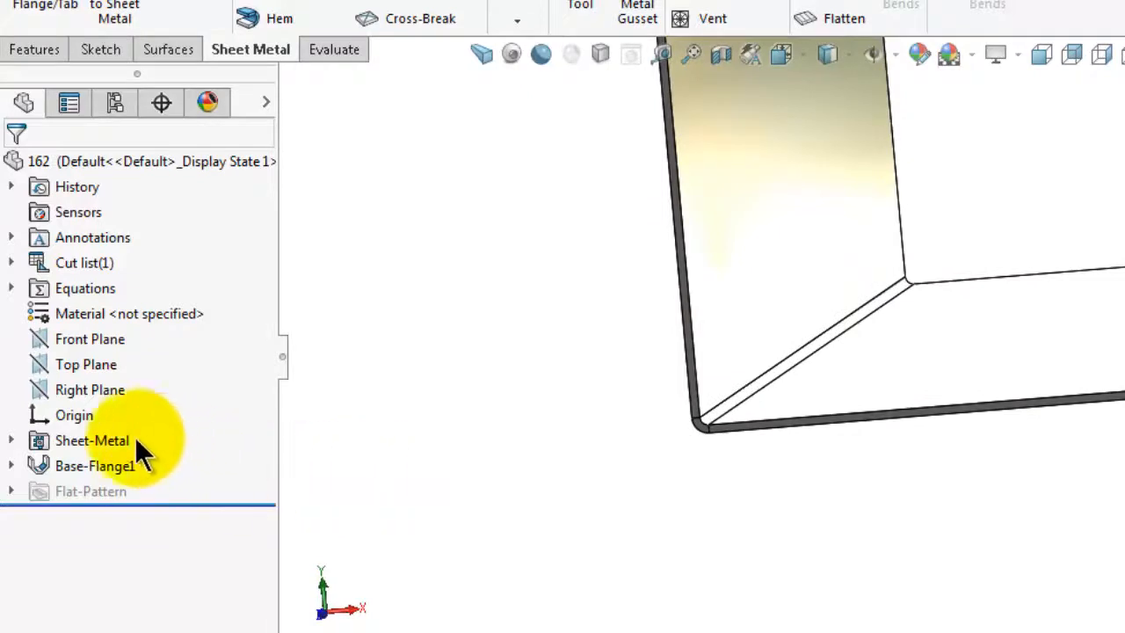
Step: Reopen the Sheet-Metal feature to review its gauge table parameters, close it, and view the part from the other side
left_click(108, 443)
left_click(121, 368)
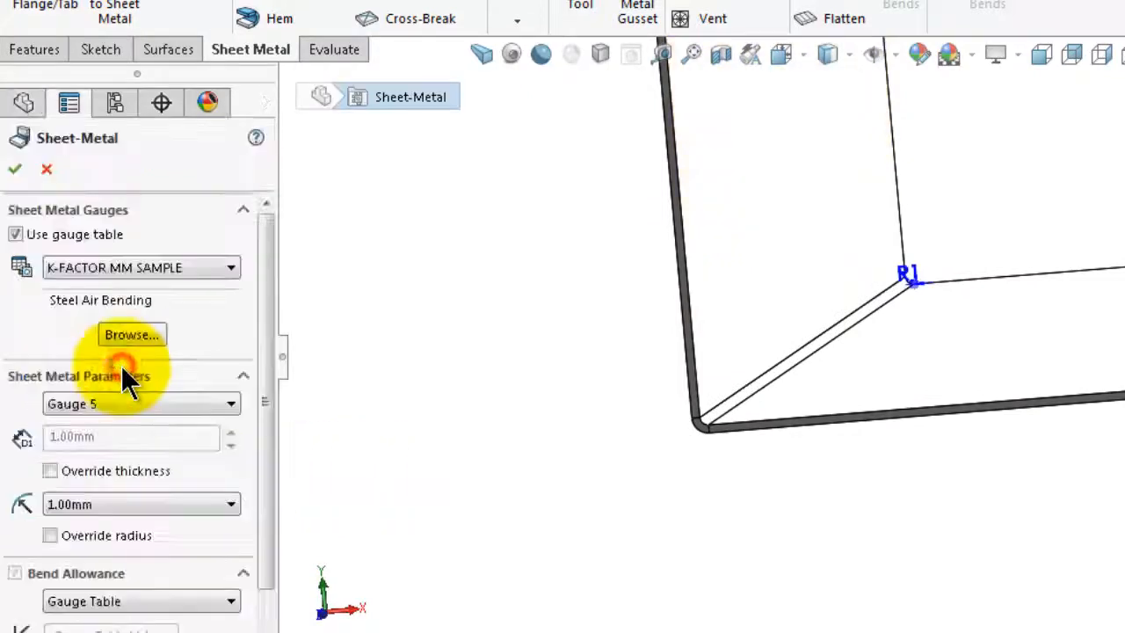
left_click_drag(259, 334, 258, 293)
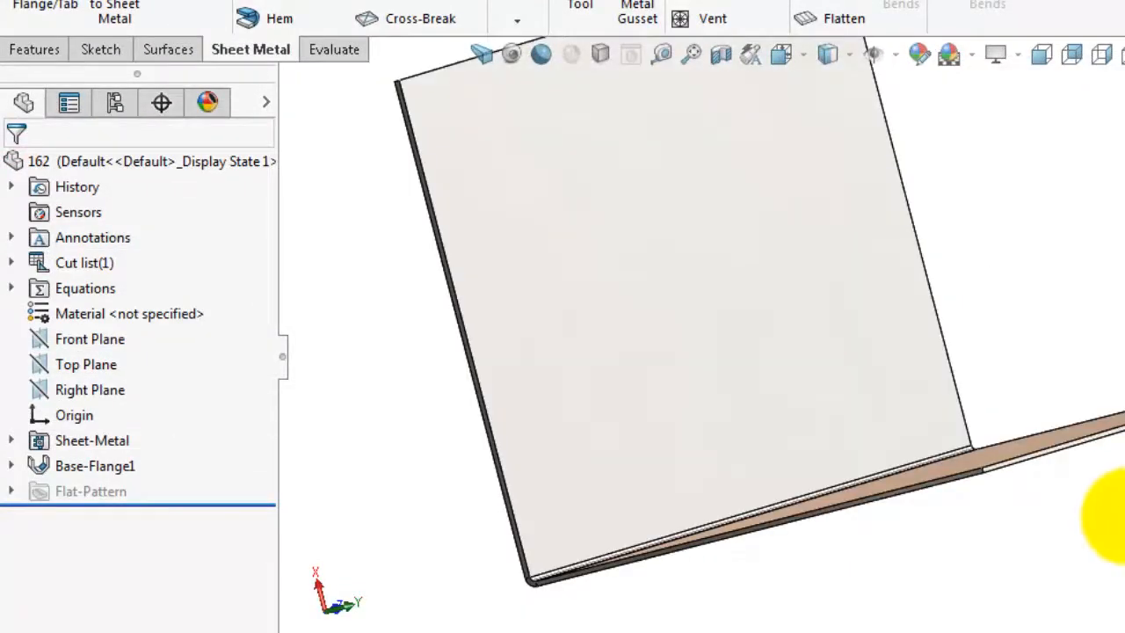
middle_click_drag(1124, 517, 1124, 481)
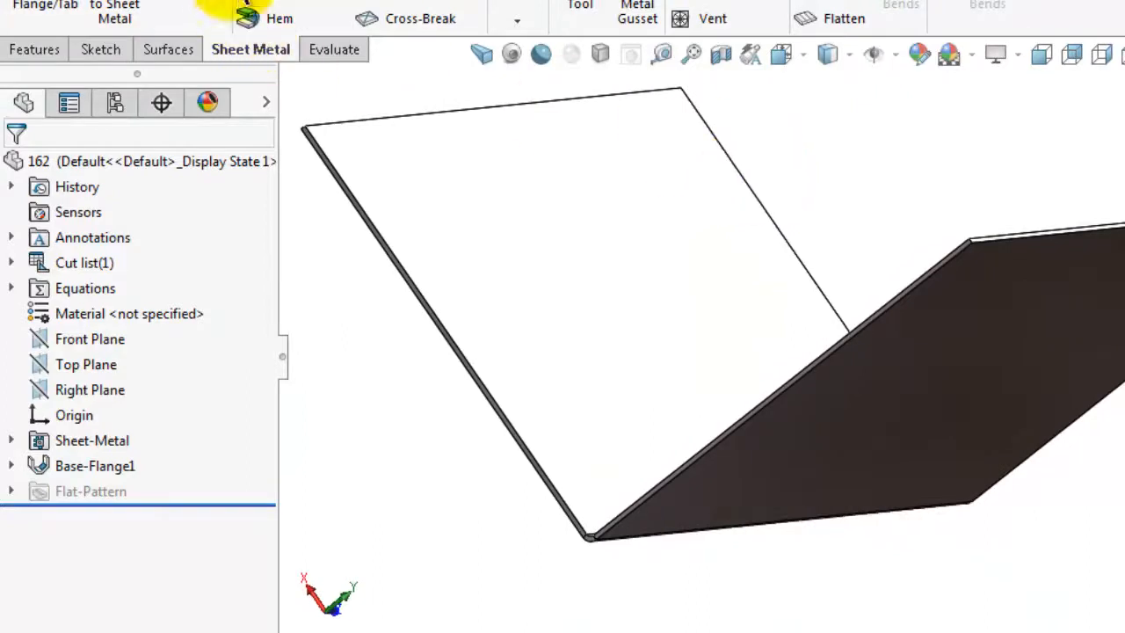
Step: Create a new part and open a sketch on its Front Plane
key("ctrl+n")
left_click(841, 535)
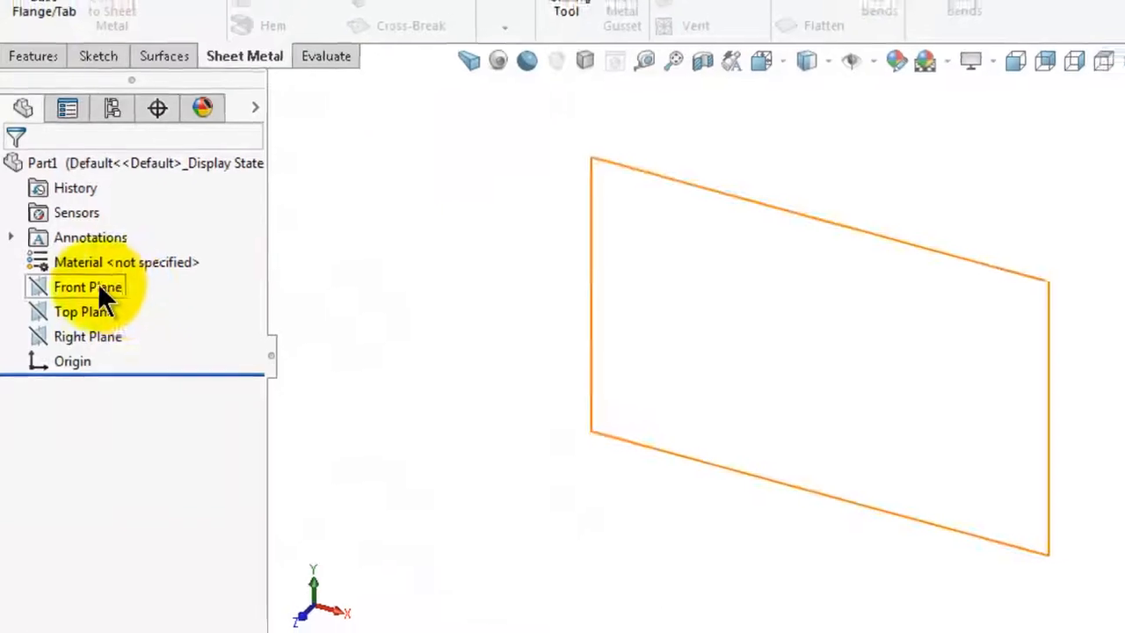
left_click(88, 286)
left_click(103, 262)
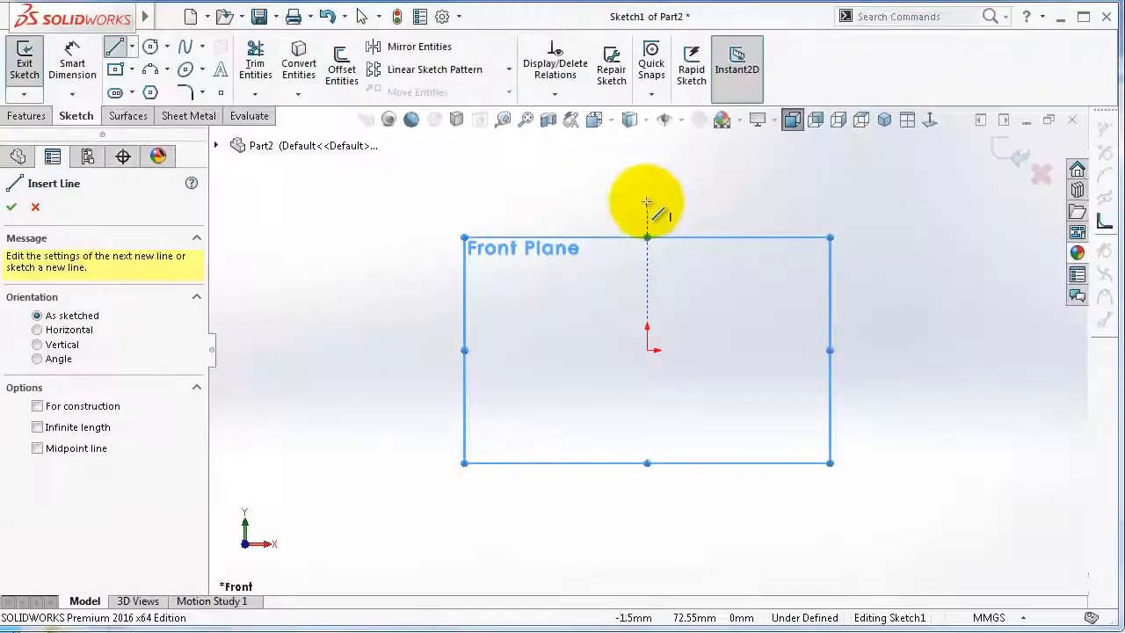
Step: Sketch an L-shaped profile with a vertical line about 78 mm long down to the origin and a horizontal line about 94 mm long
left_click(649, 201)
double_click(653, 356)
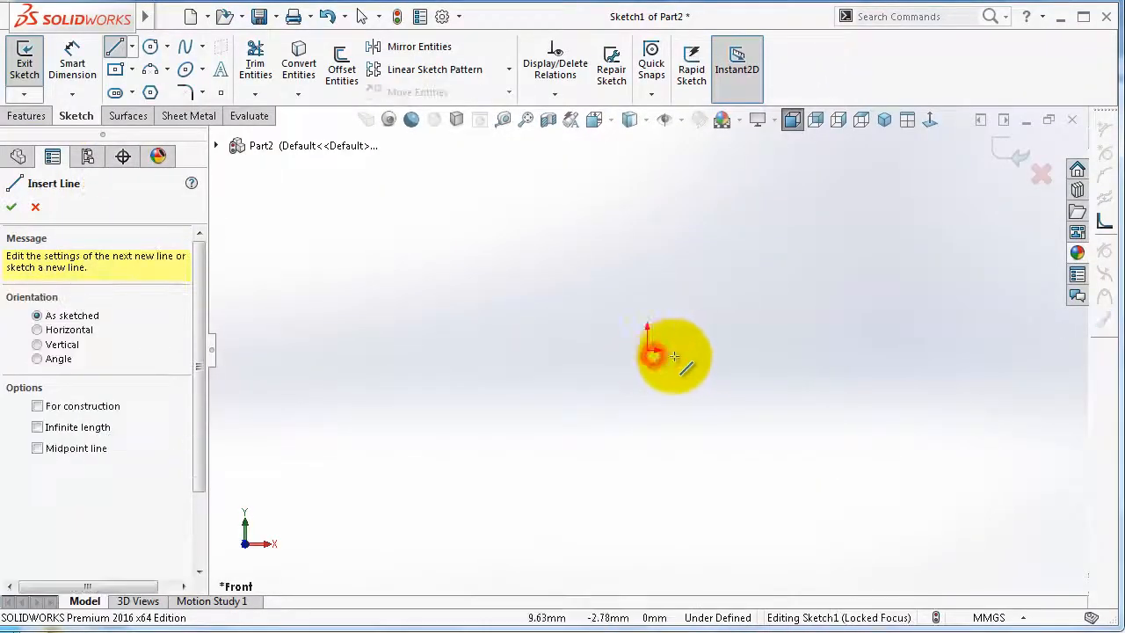
left_click(648, 190)
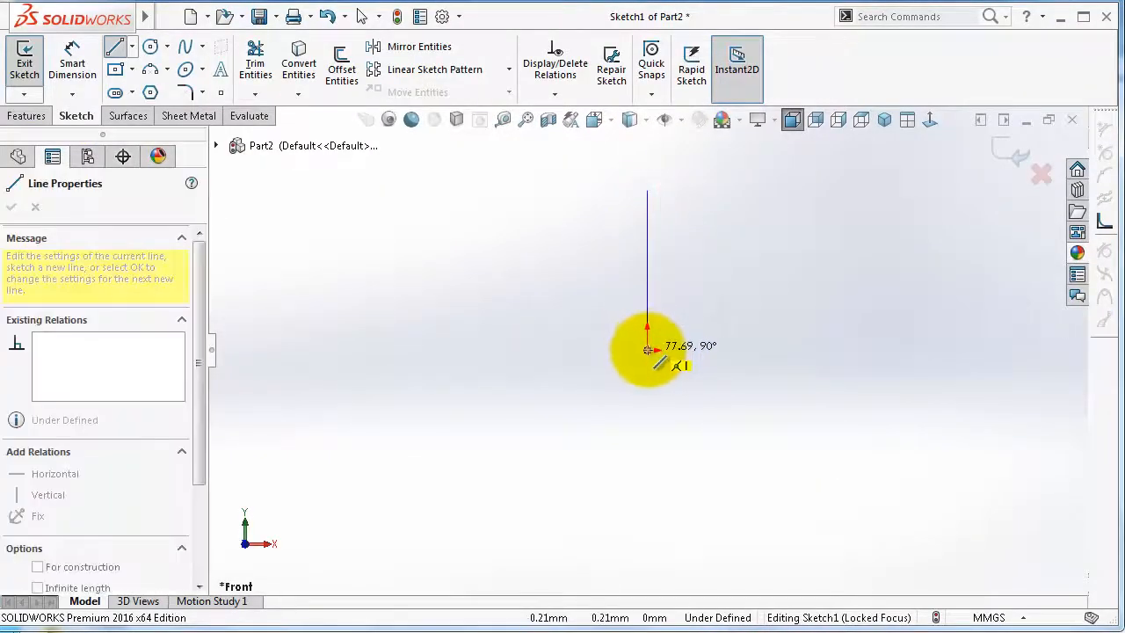
left_click(648, 350)
left_click(840, 350)
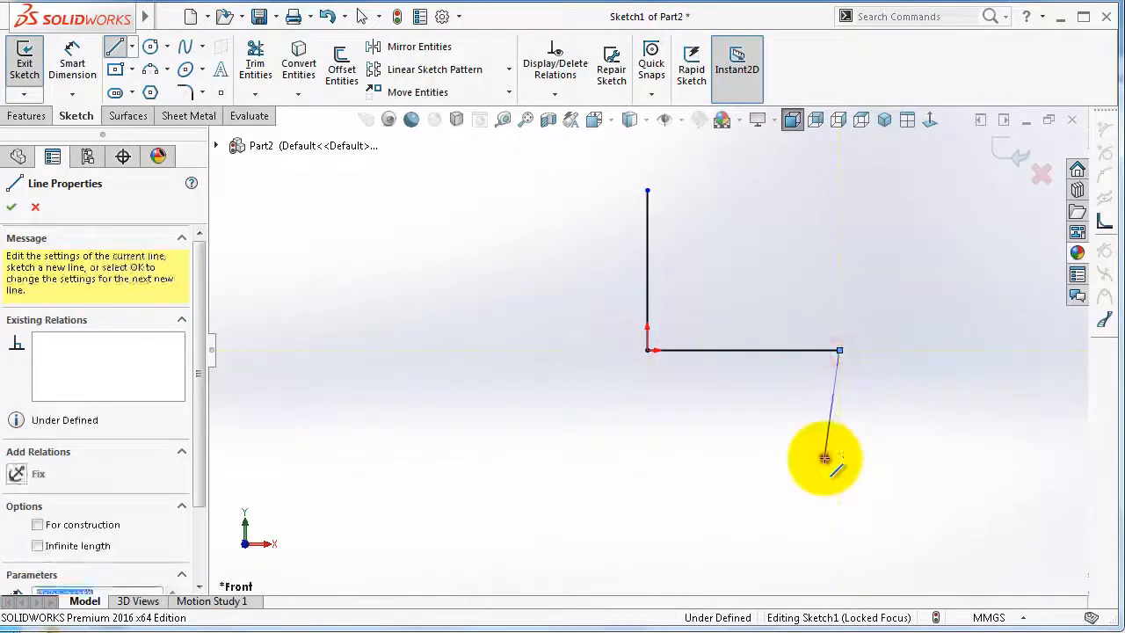
key("Escape")
Step: Dimension the L profile's horizontal line to 100 mm
right_click_drag(626, 464, 620, 325)
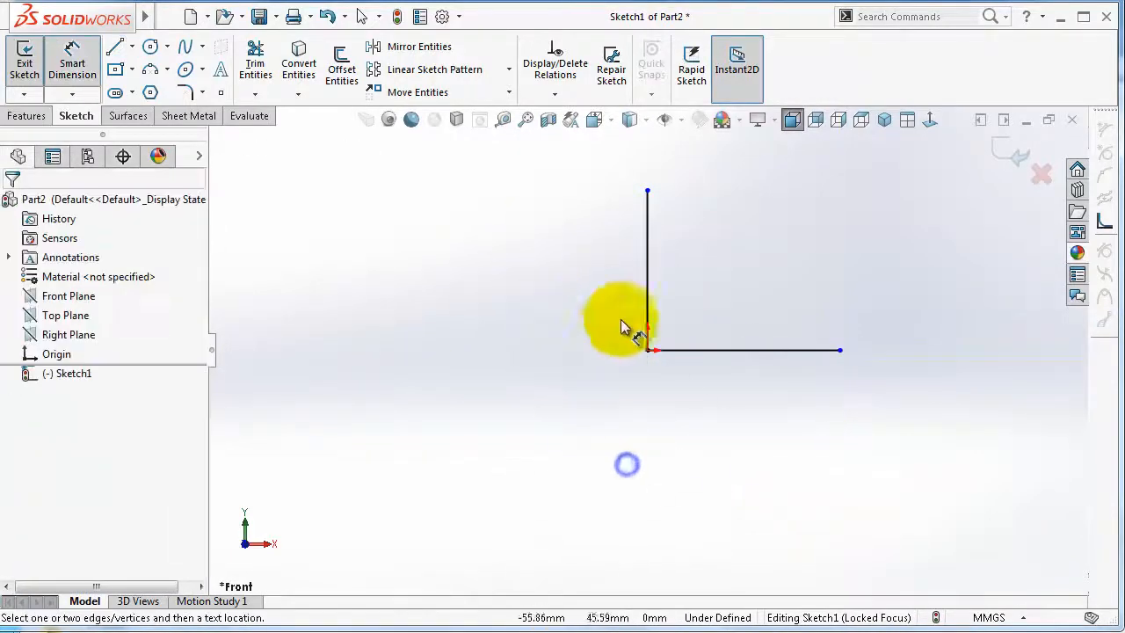
left_click(819, 352)
left_click(818, 422)
type("100")
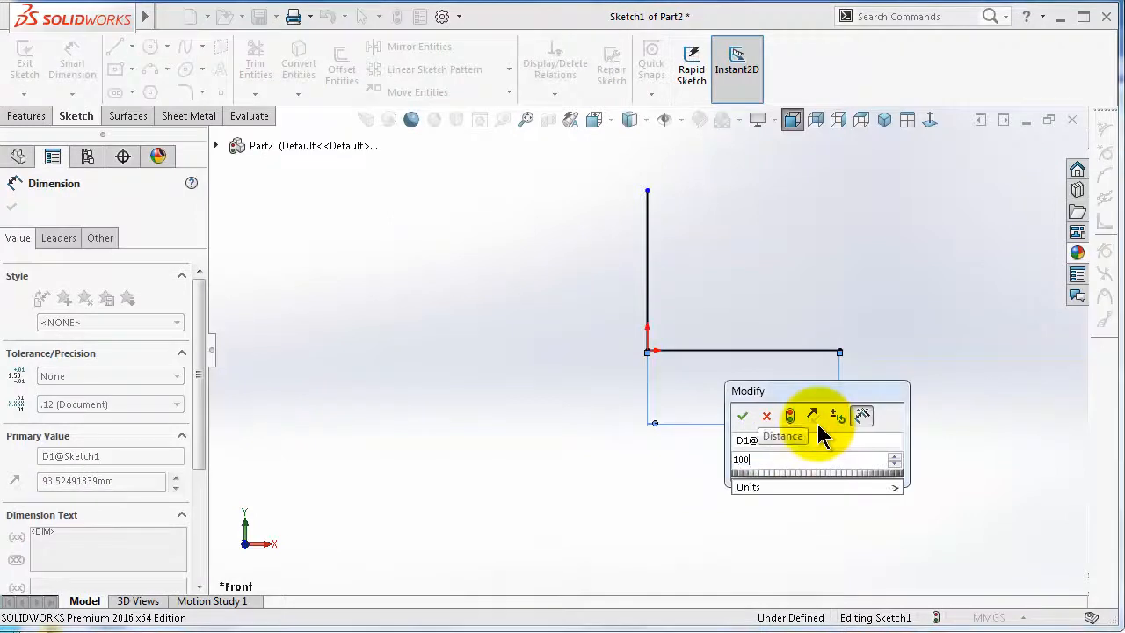
key("Return")
key("Escape")
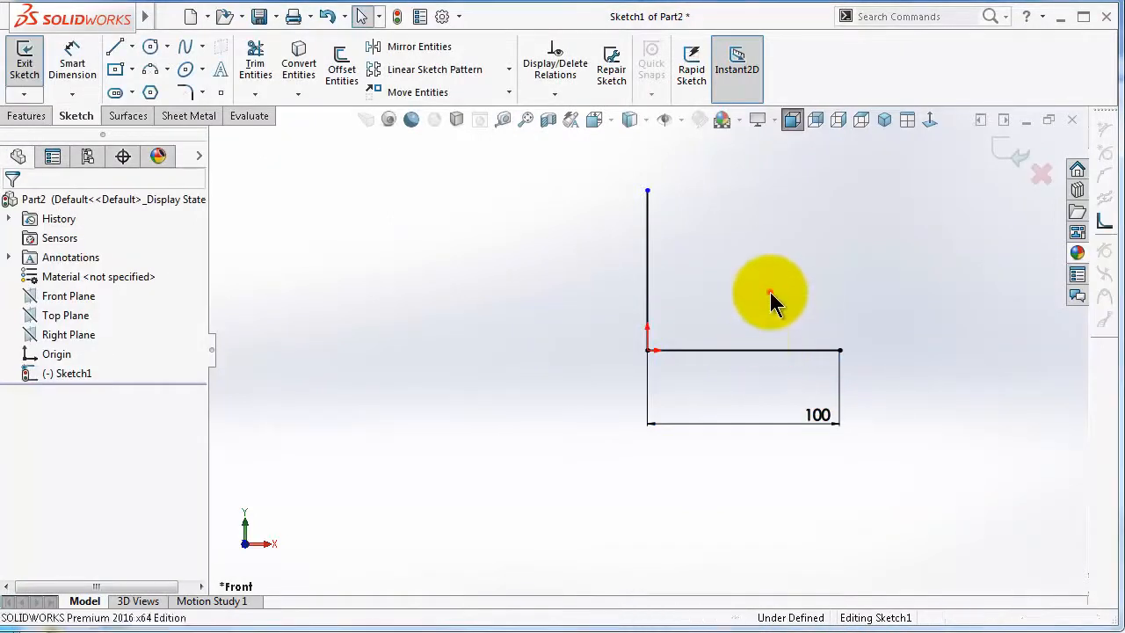
Step: Make the horizontal and vertical lines of the L profile equal in length
left_click(760, 380)
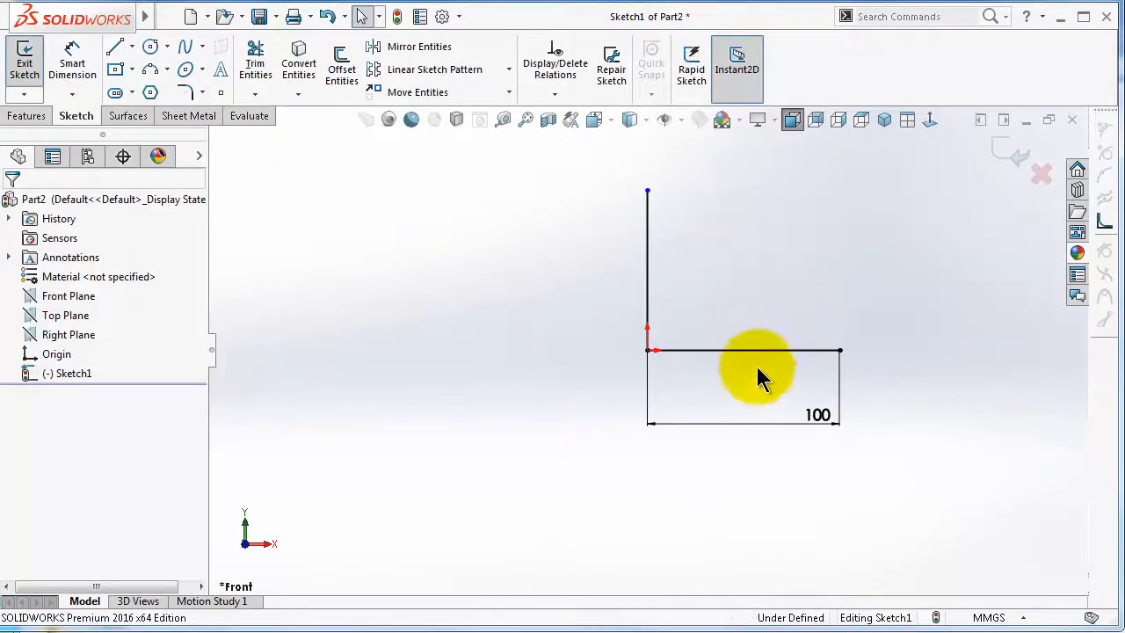
left_click(758, 350)
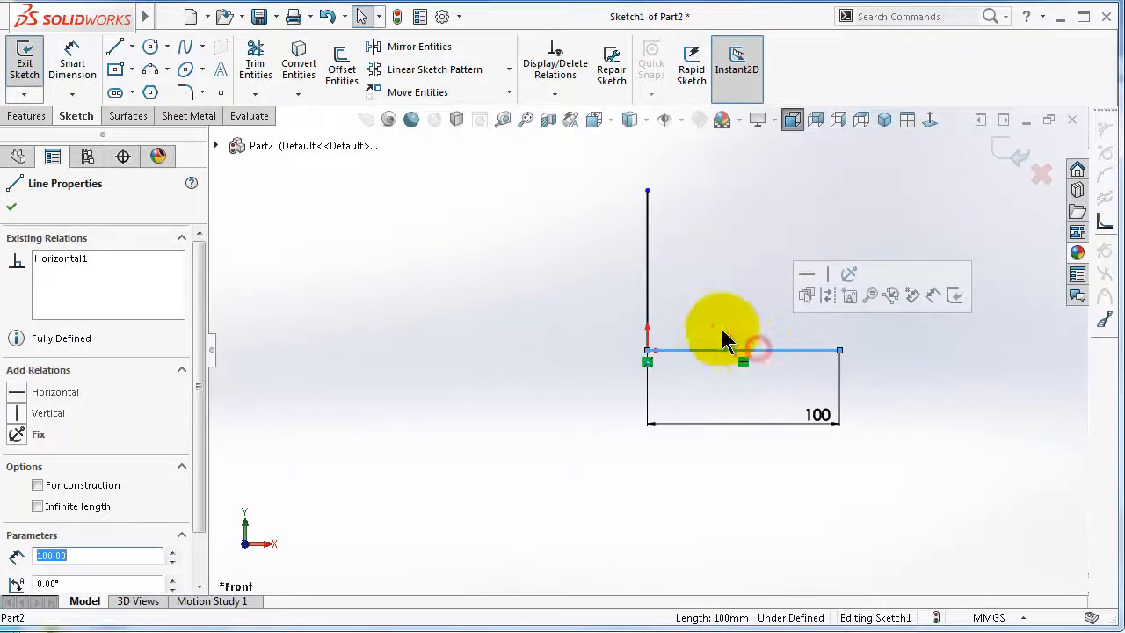
left_click(649, 283, "ctrl")
left_click(802, 202)
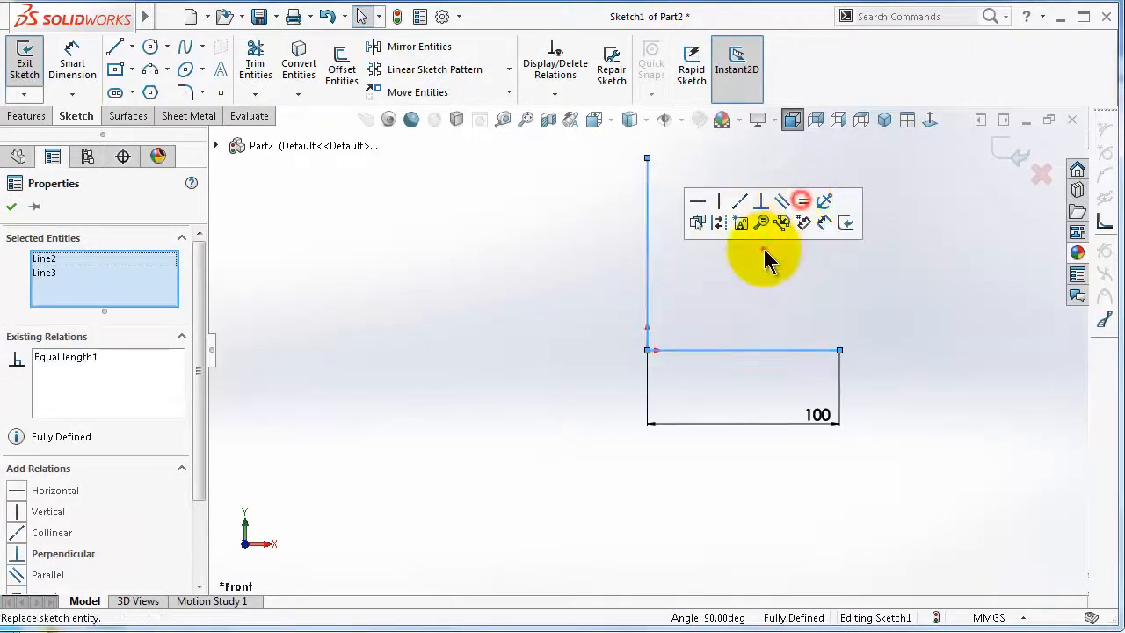
left_click(764, 255)
Step: Start a Base Flange from the L-shaped sketch with a blind depth of 100 mm
middle_click_drag(760, 281, 728, 326)
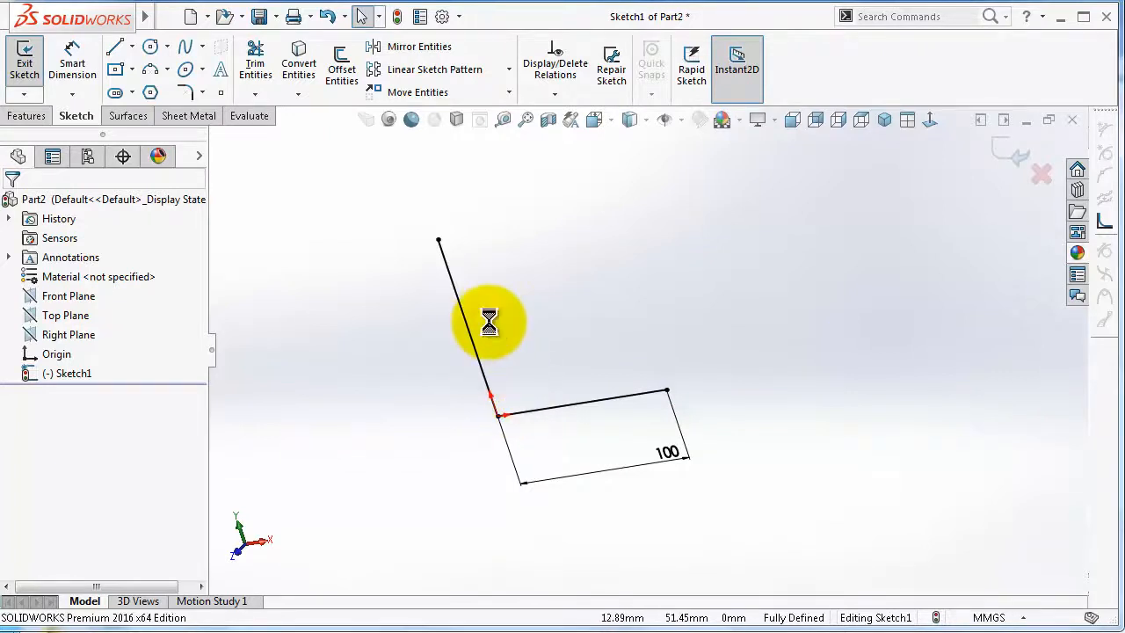
left_click(186, 119)
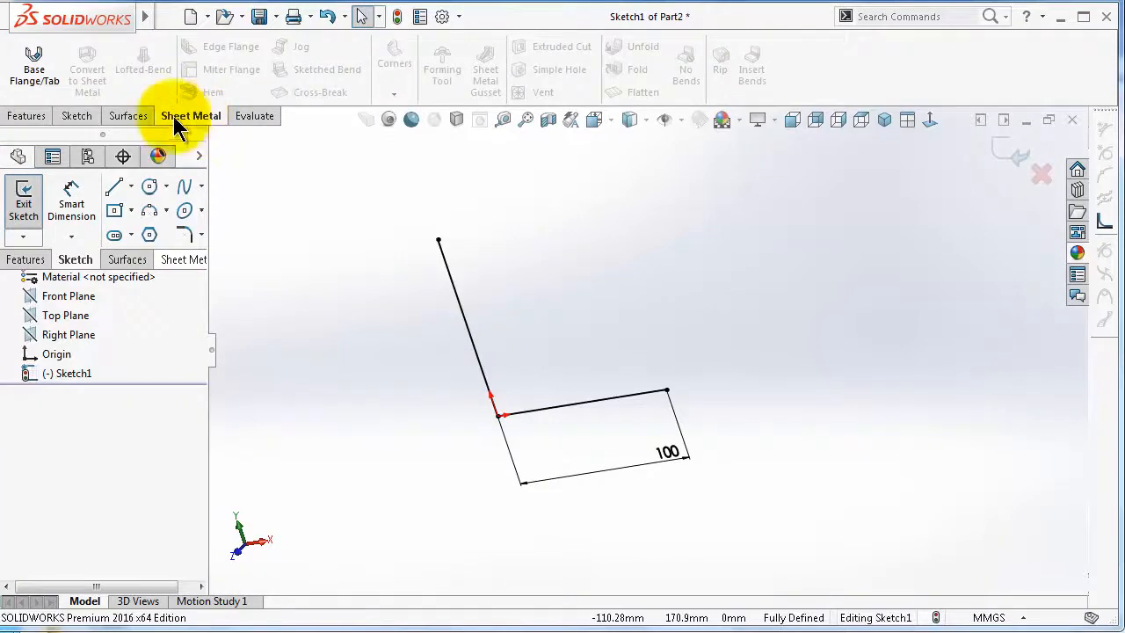
left_click(33, 70)
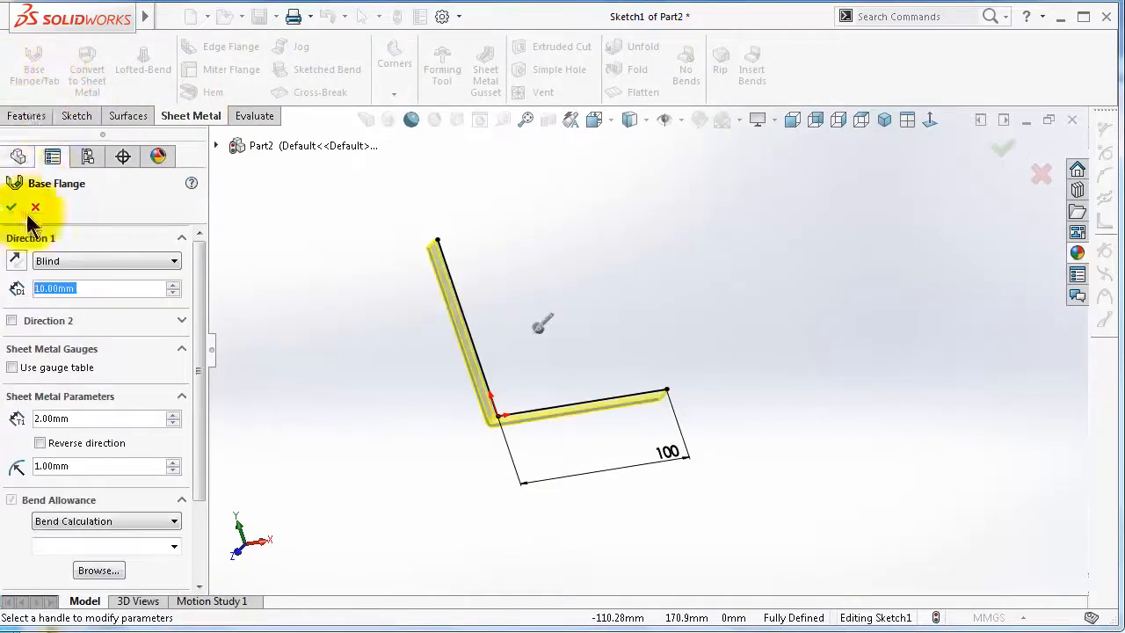
left_click_drag(115, 288, 21, 284)
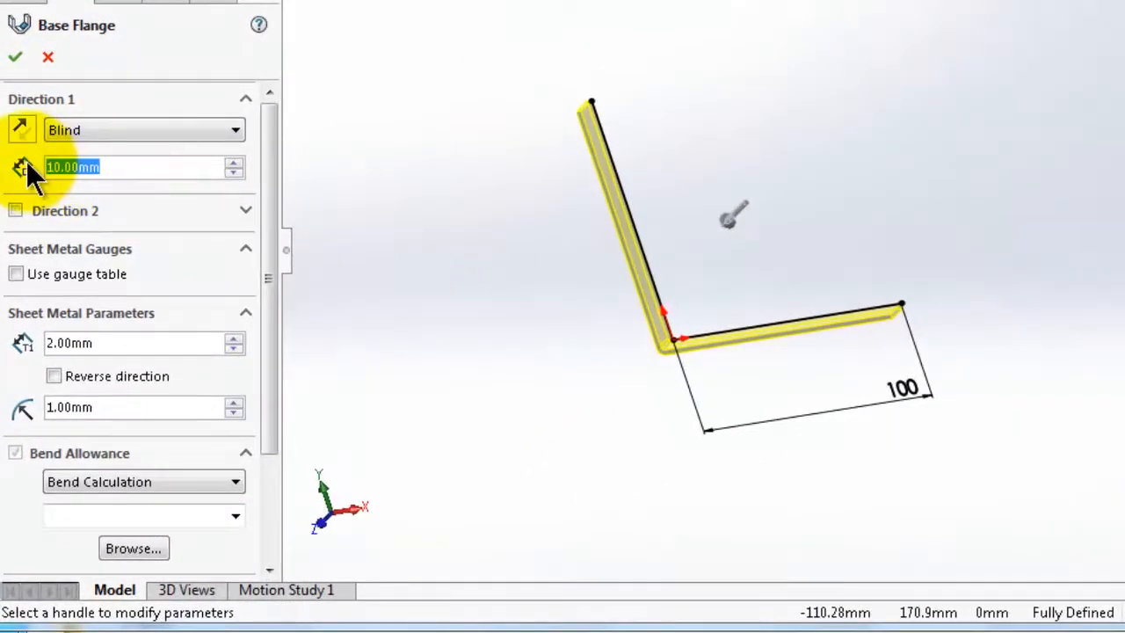
type("100")
key("Return")
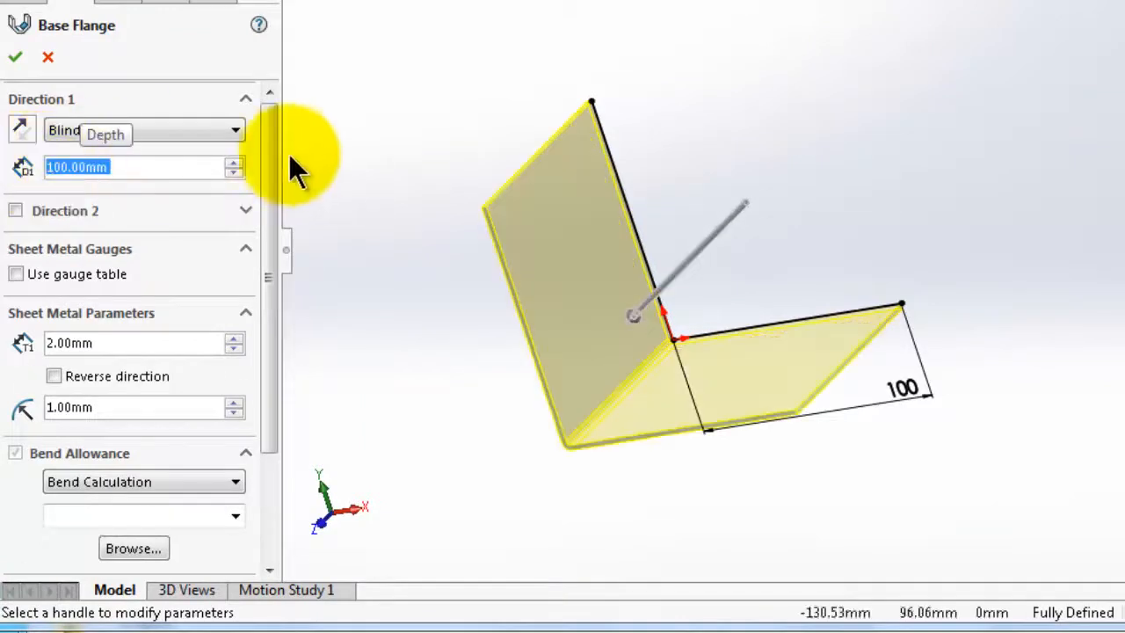
Step: Enable the gauge table for the base flange, choosing K-FACTOR MM SAMPLE and Gauge 4
left_click_drag(272, 176, 275, 248)
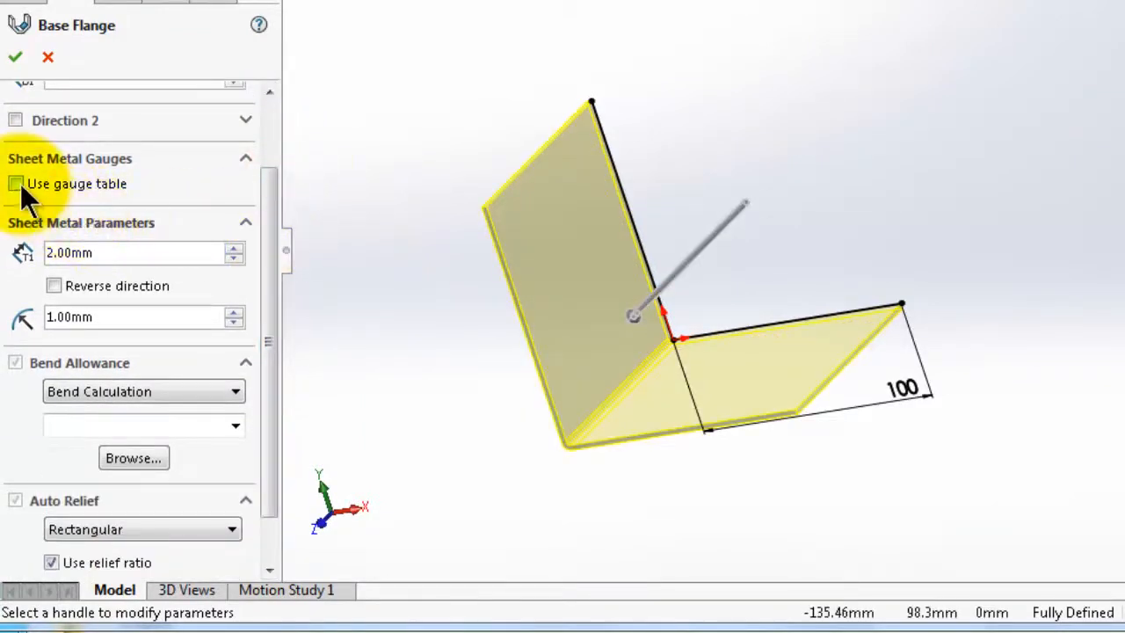
left_click(17, 185)
left_click(115, 221)
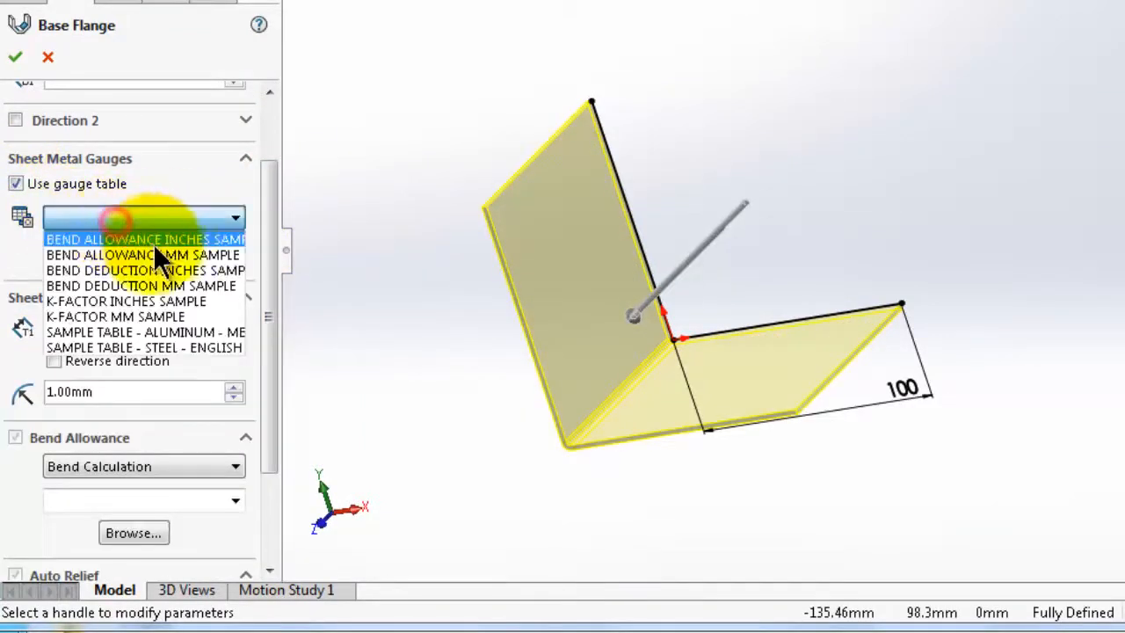
left_click(182, 317)
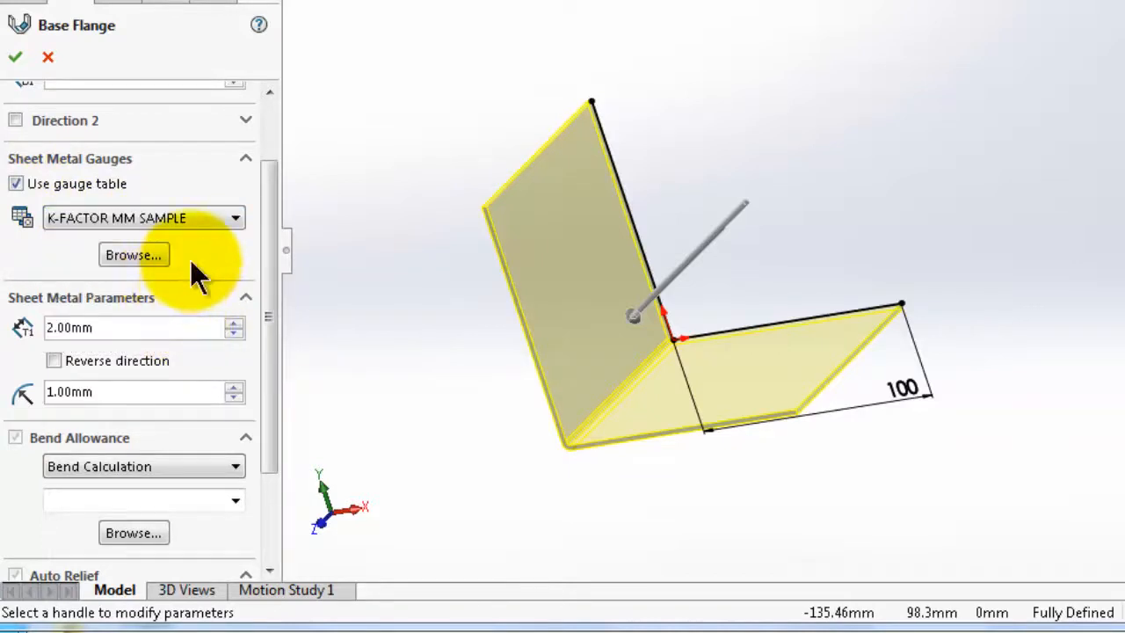
left_click(101, 358)
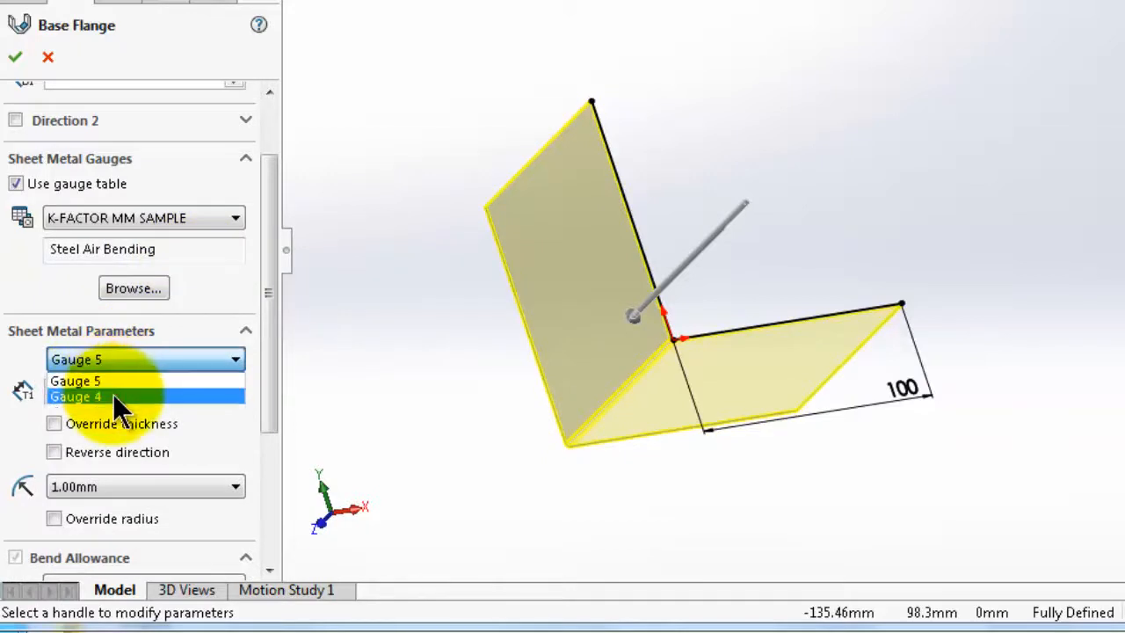
left_click(113, 396)
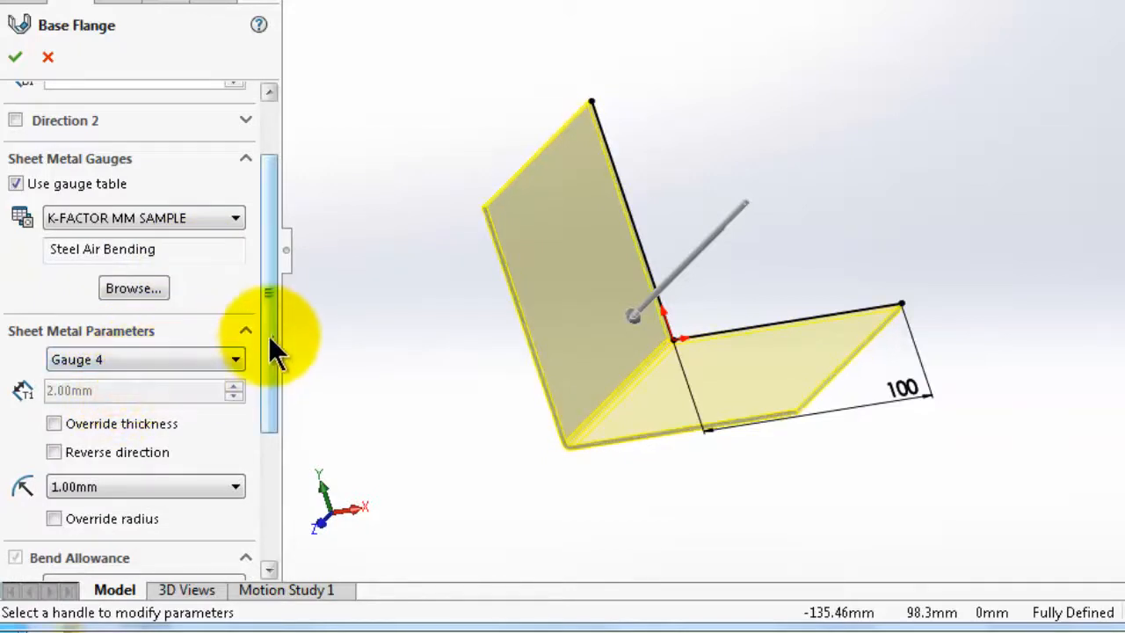
Step: Review the bend allowance settings, set the bend radius to 2.00 mm, and accept the base flange
left_click_drag(269, 336, 279, 401)
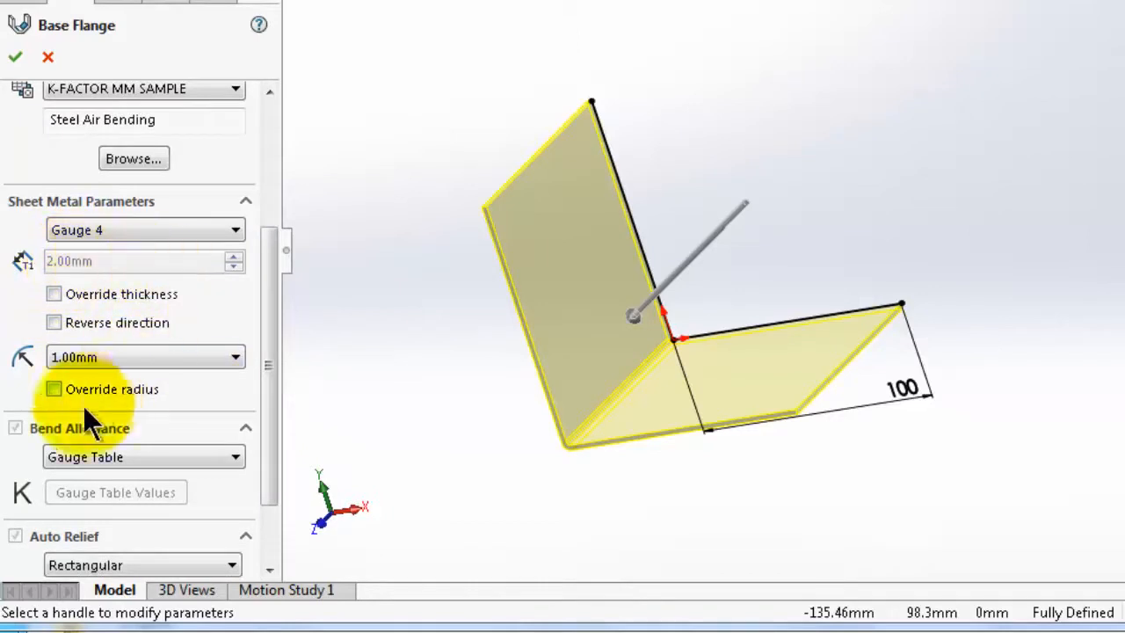
scroll(88, 422, "down", 2)
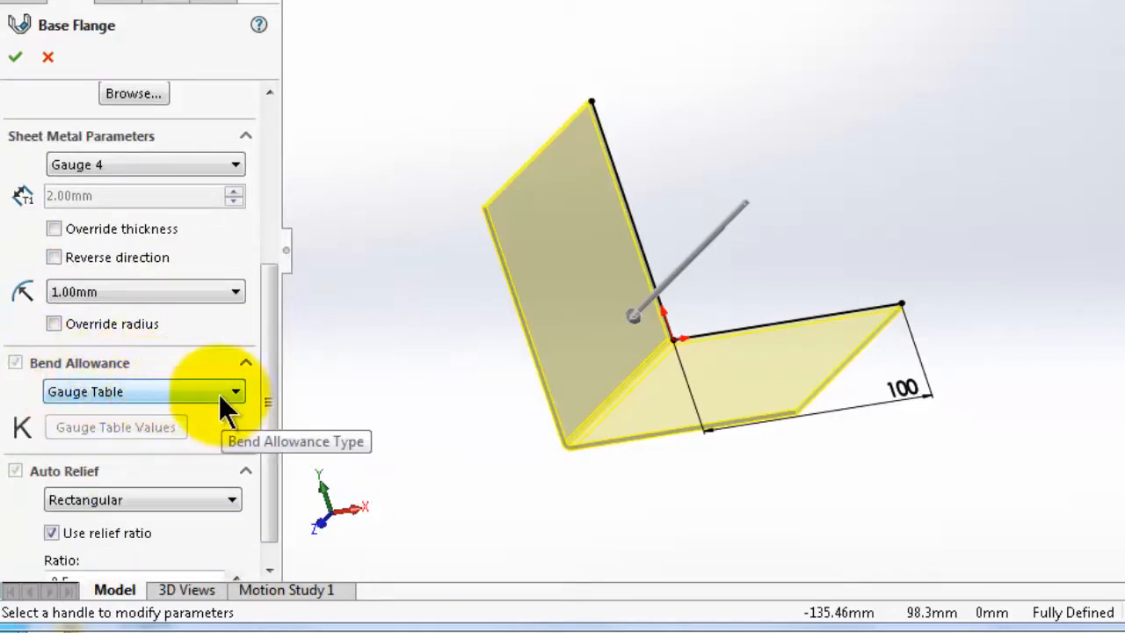
left_click_drag(267, 354, 265, 280)
left_click(142, 409)
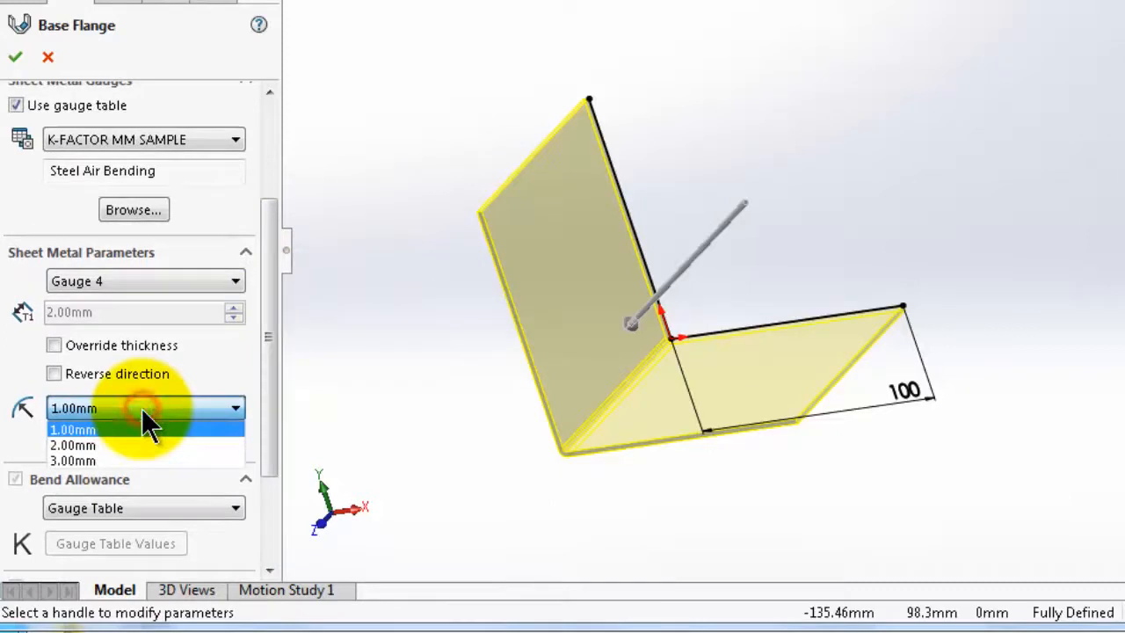
left_click(128, 445)
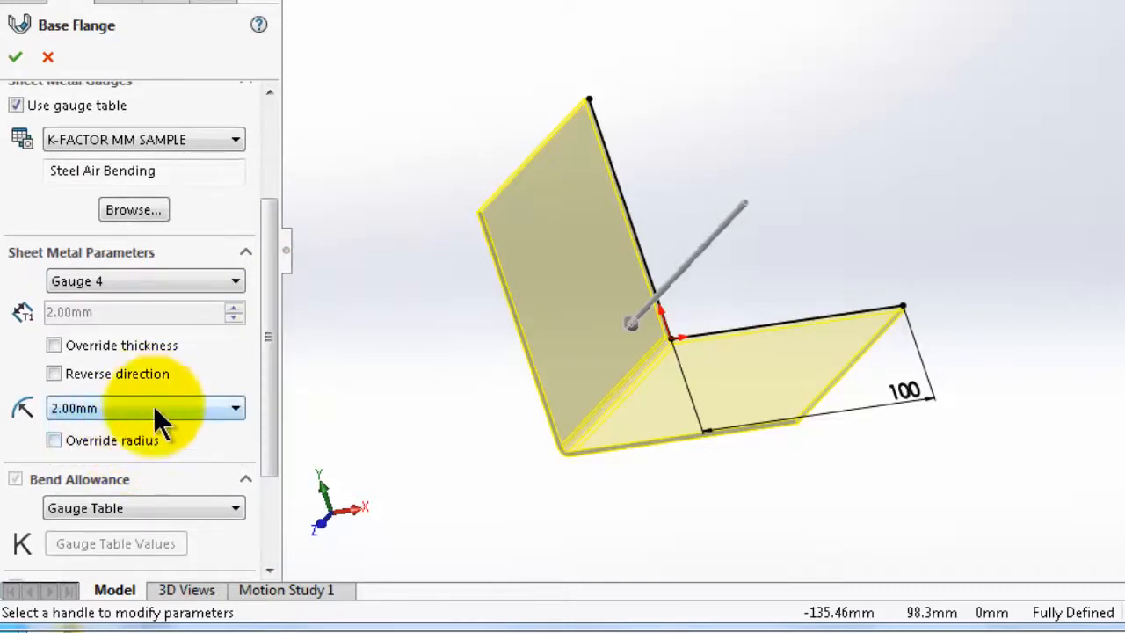
left_click_drag(264, 394, 265, 420)
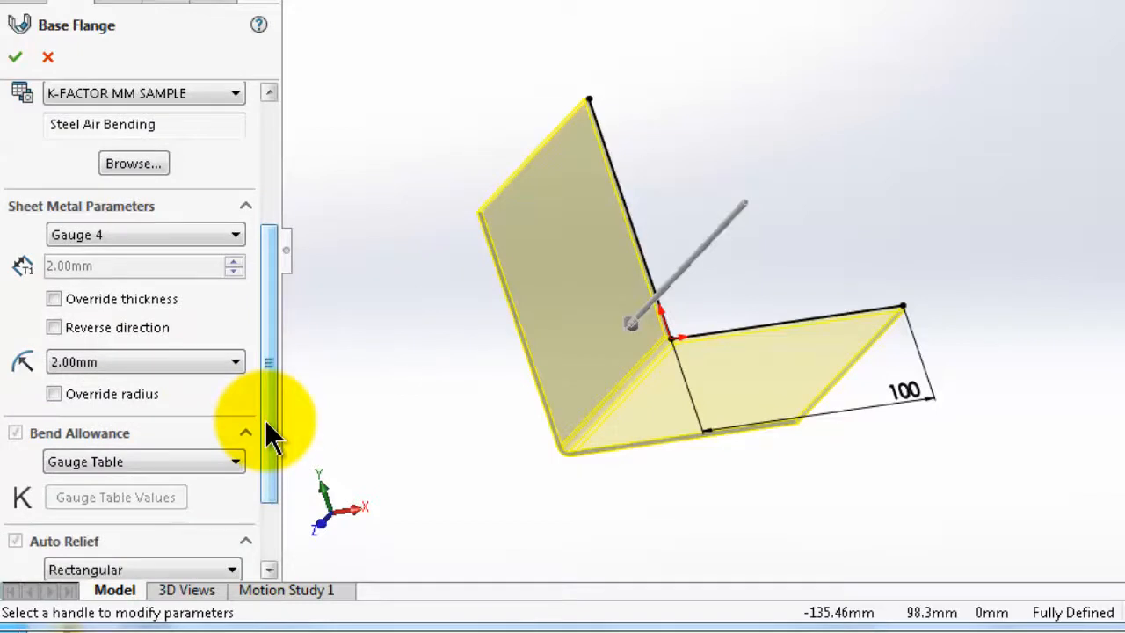
left_click_drag(265, 420, 281, 281)
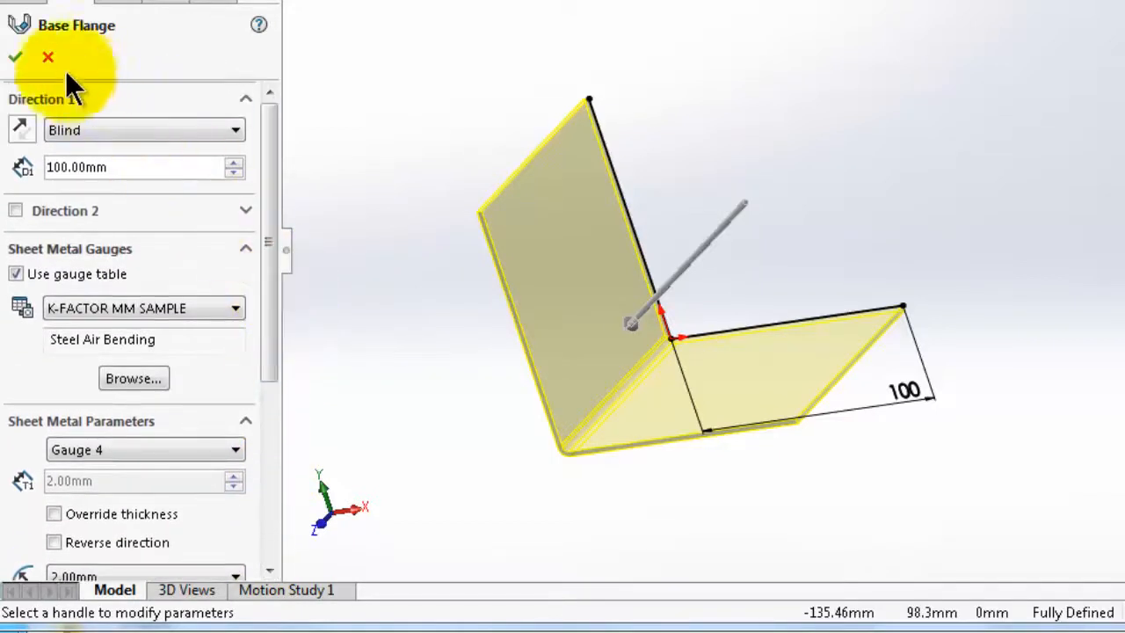
left_click(19, 57)
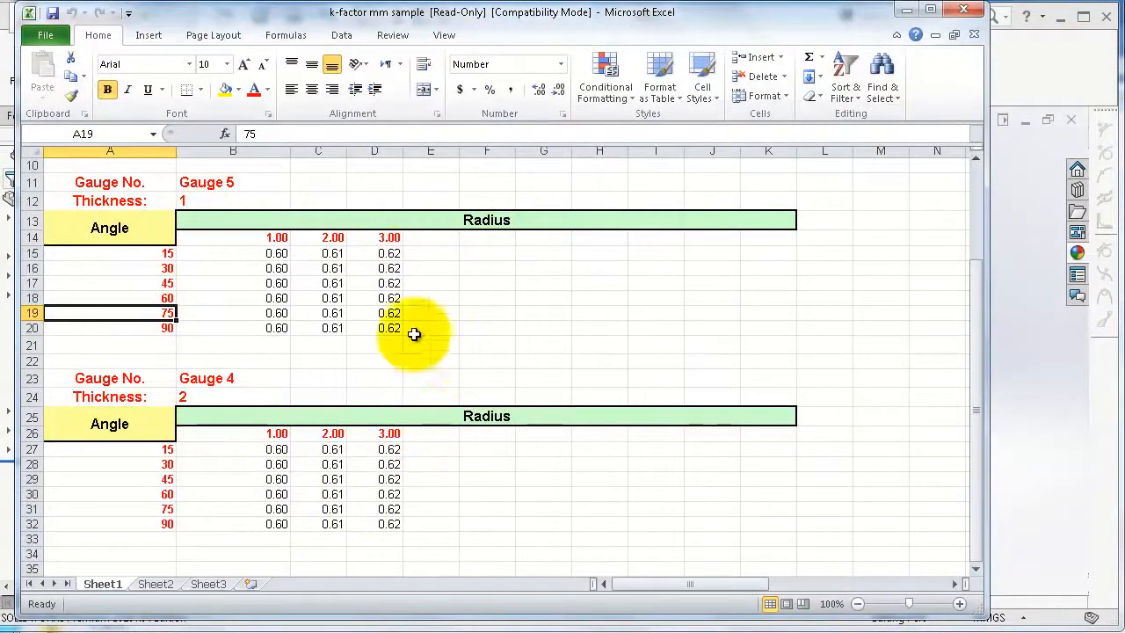
Step: Switch from the k-factor mm sample to the K-Factor-ALL gauge table workbook in Excel and check the download link note
scroll(386, 326, "down", 1)
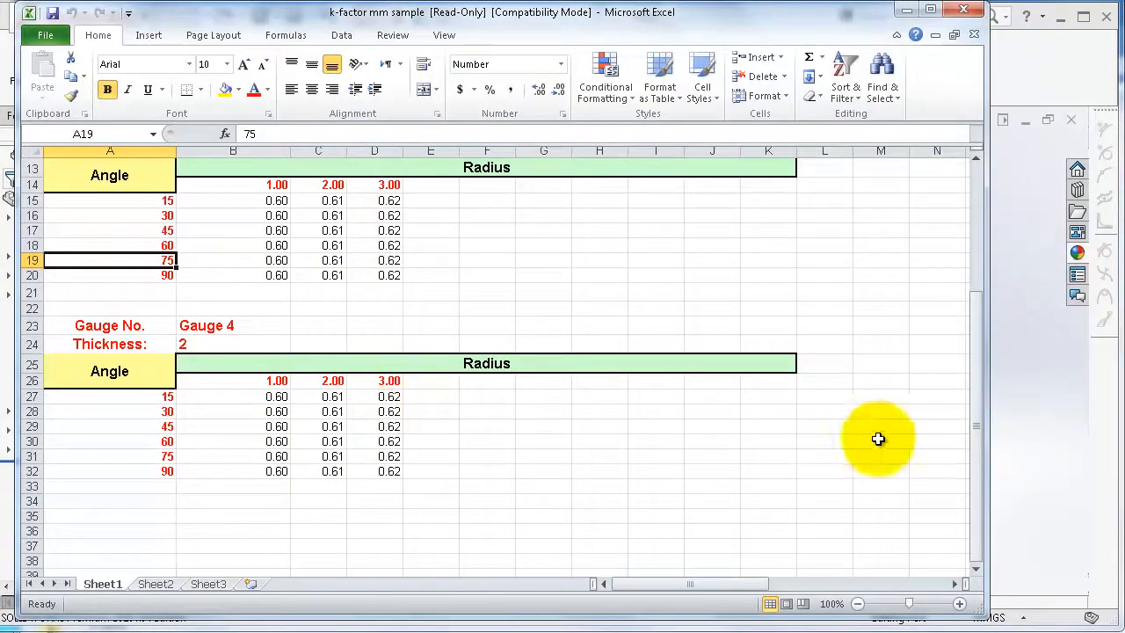
left_click(1031, 483)
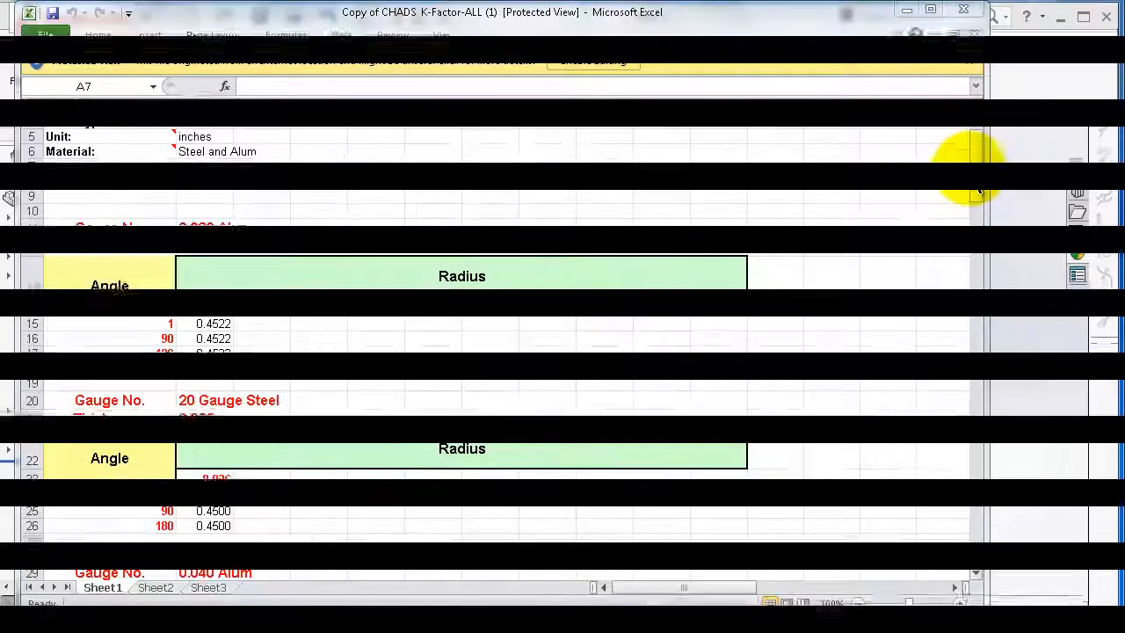
left_click_drag(971, 184, 968, 209)
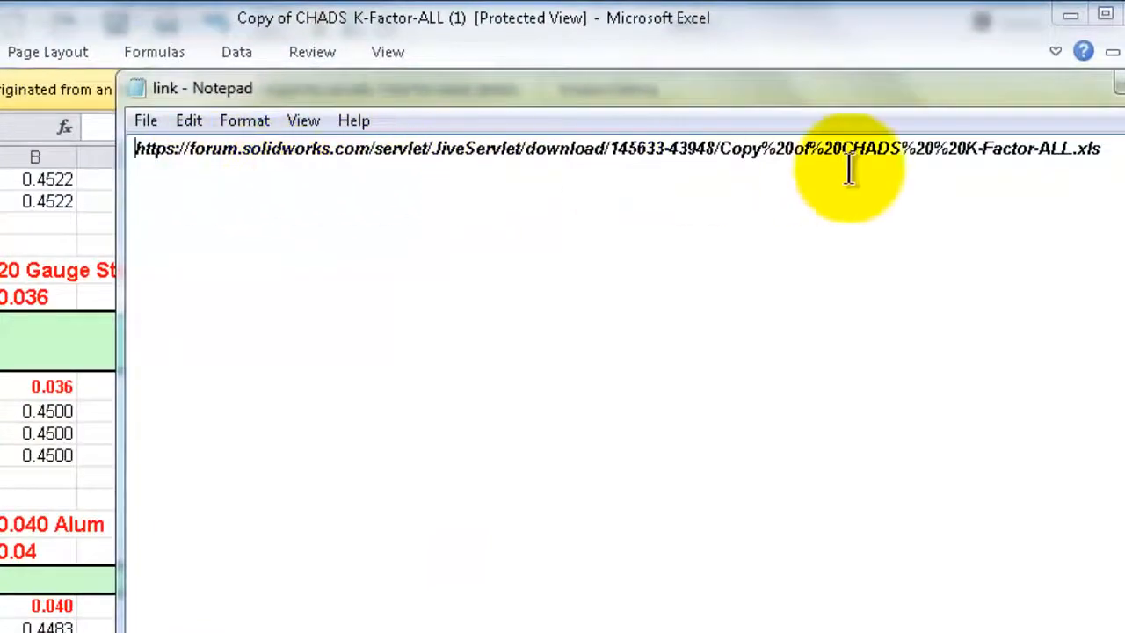
left_click(950, 57)
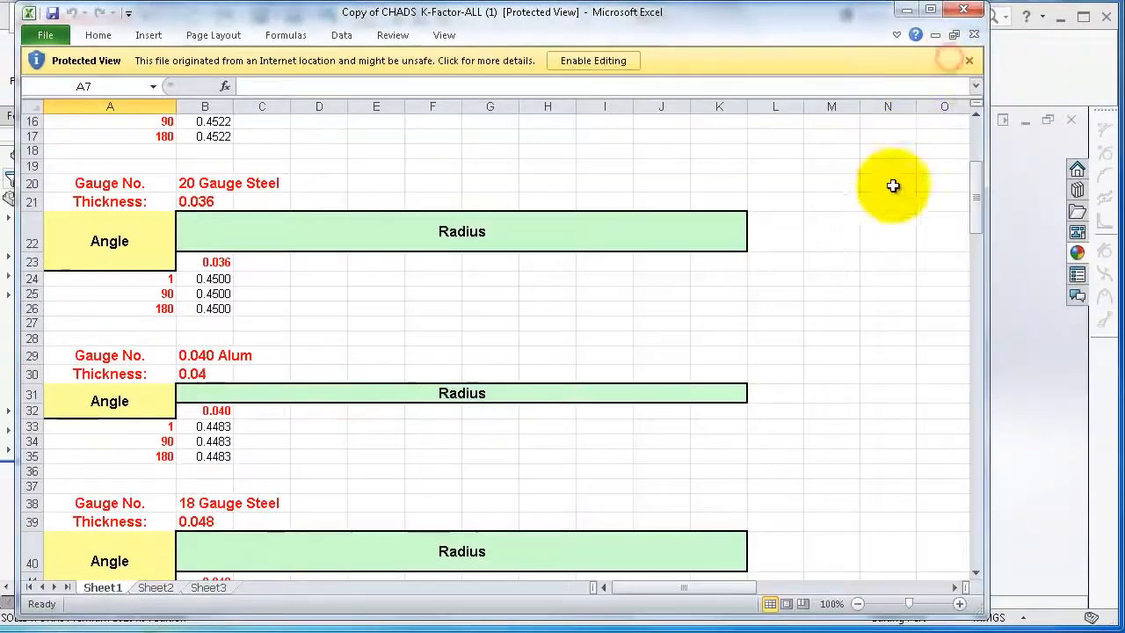
left_click_drag(977, 214, 975, 166)
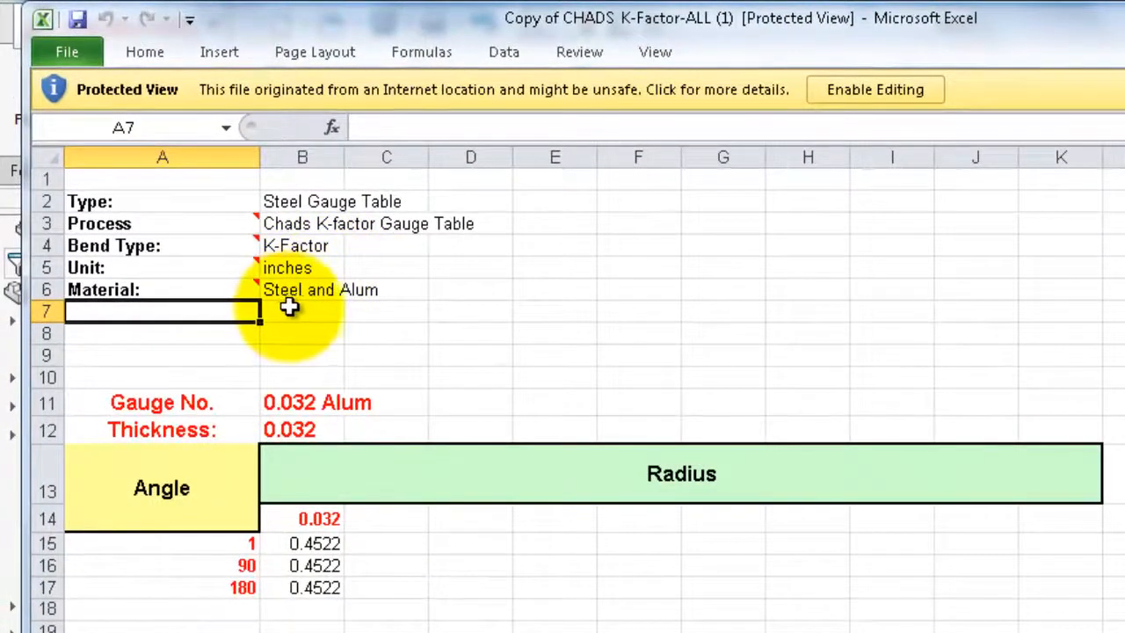
Step: Examine the K-Factor-ALL table's header settings and the thickness, radius, angle and K-factor entries of its successive gauges
scroll(562, 395, "down", 3)
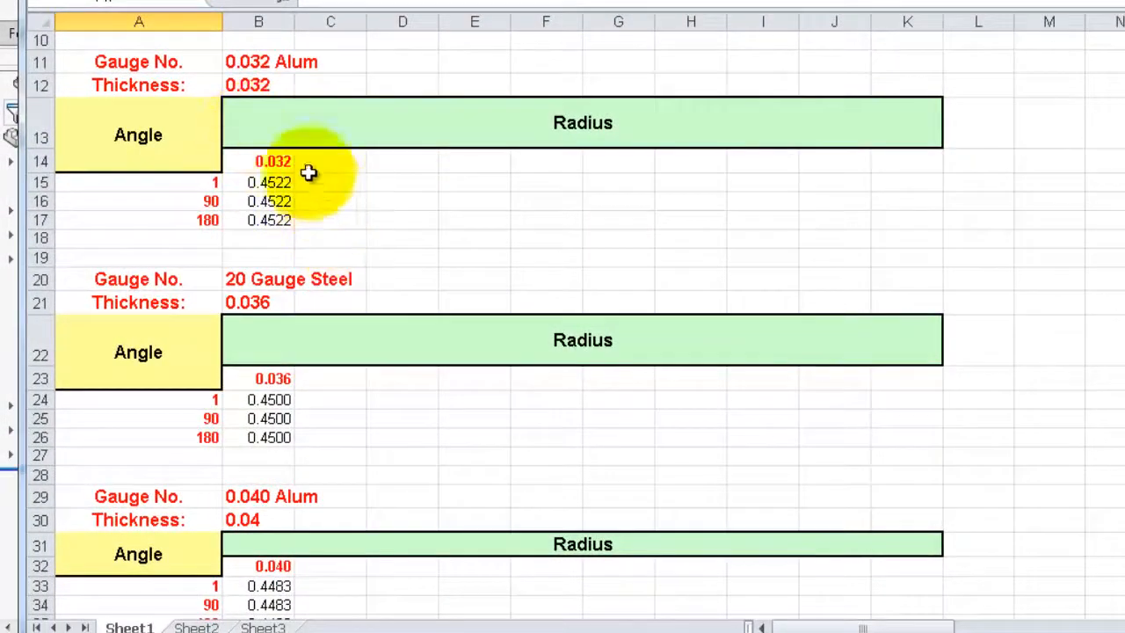
scroll(309, 163, "up", 1)
scroll(301, 175, "down", 1)
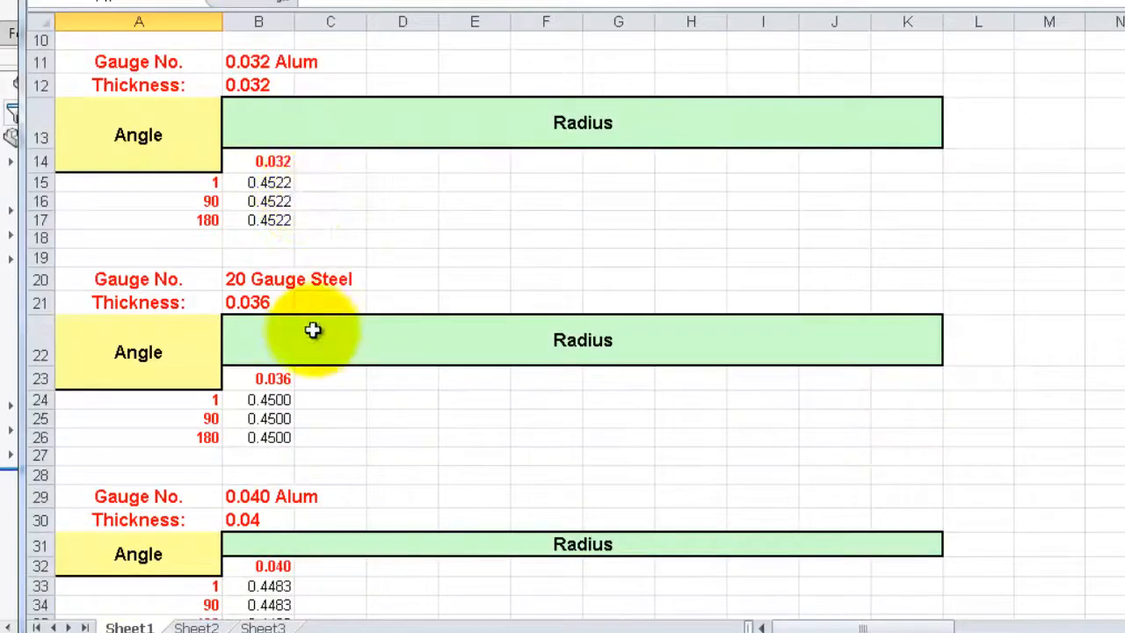
scroll(309, 330, "down", 2)
scroll(307, 338, "down", 1)
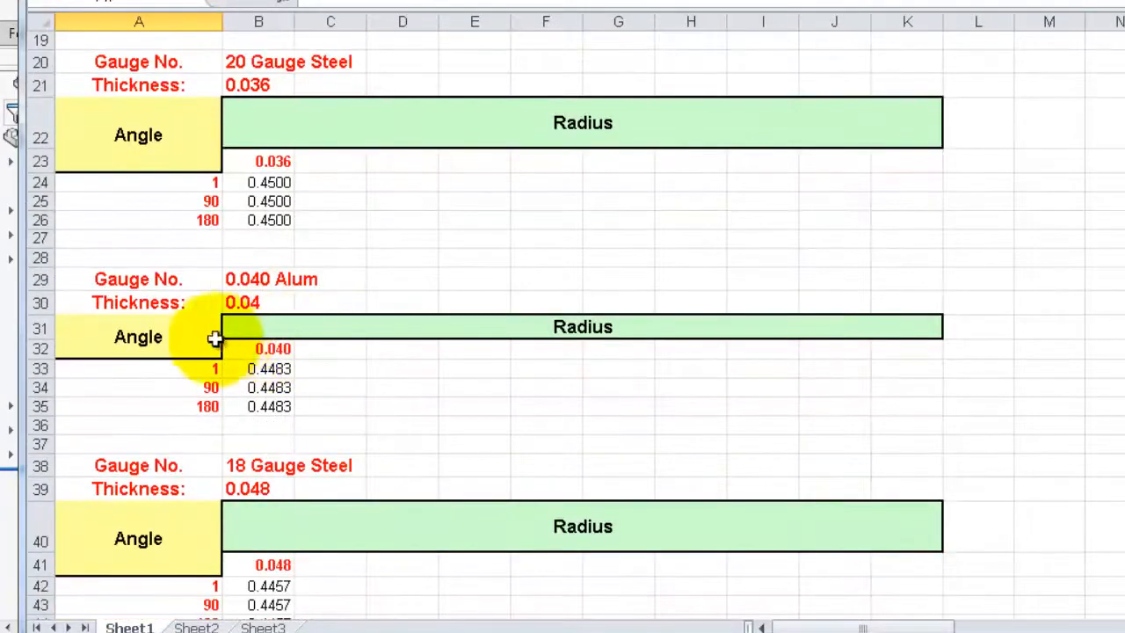
scroll(237, 343, "down", 2)
scroll(248, 355, "down", 3)
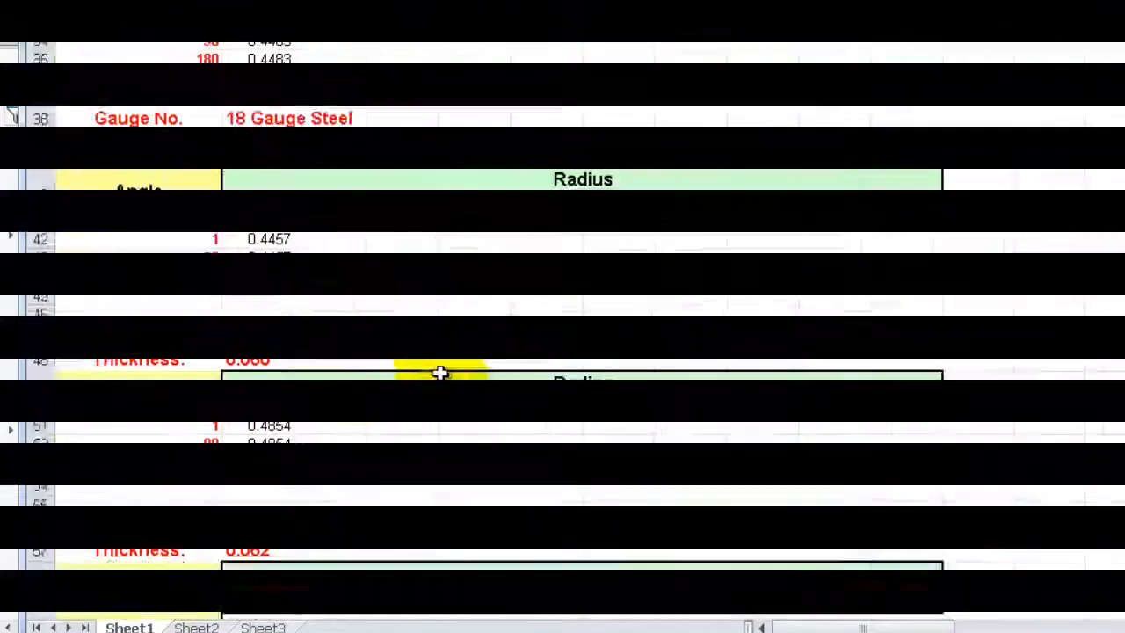
scroll(563, 352, "up", 20)
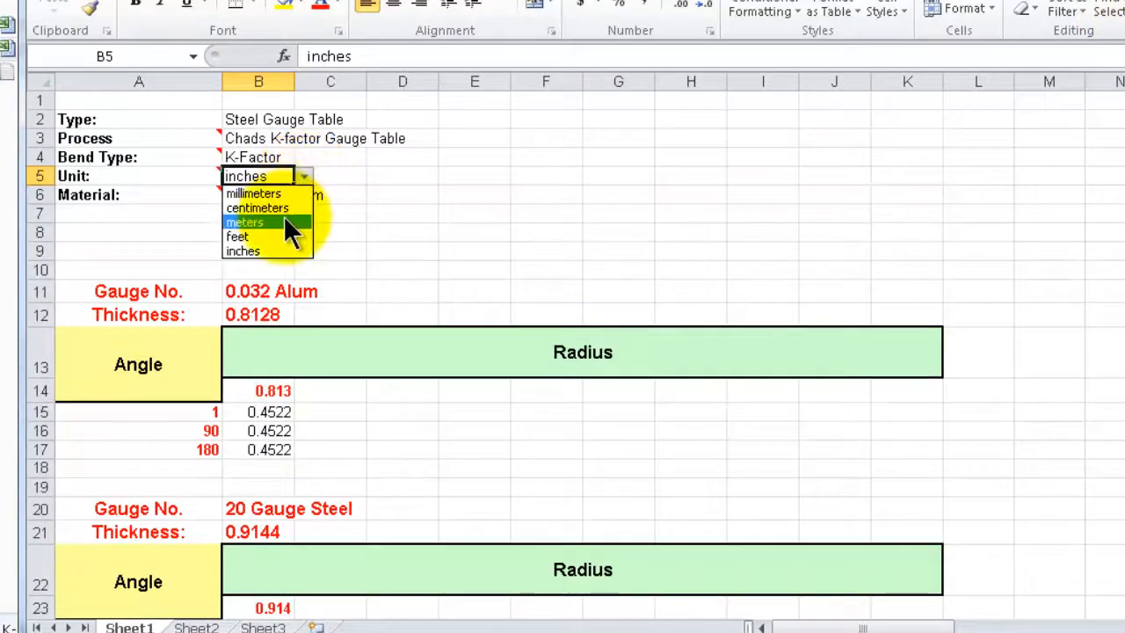
Step: Set the gauge table's Unit to millimeters
left_click(283, 194)
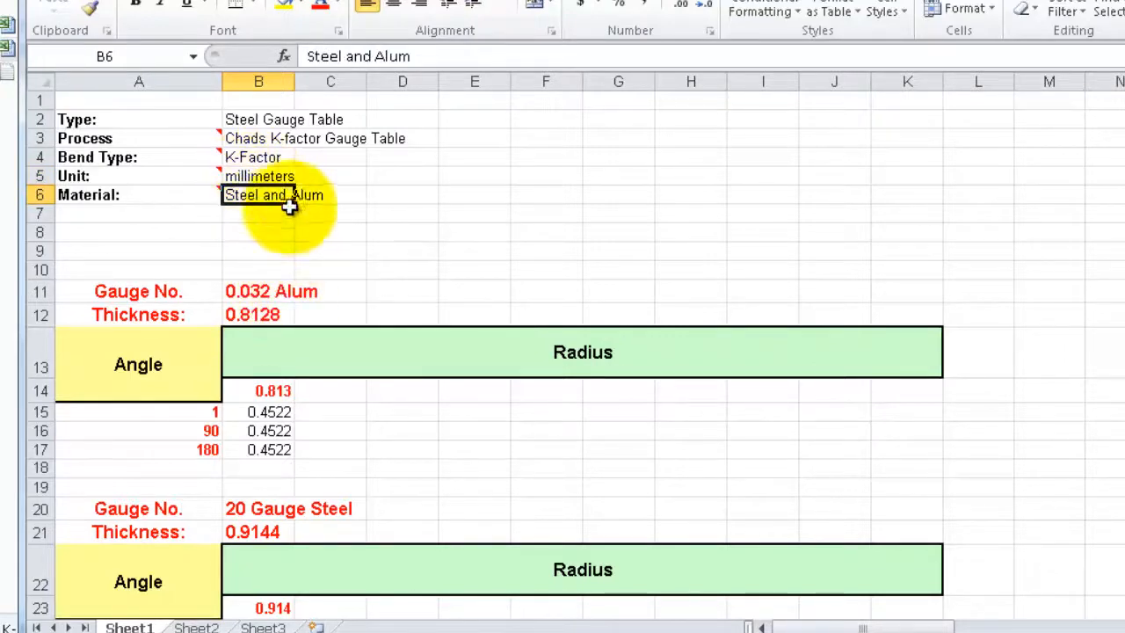
key("Up")
key("Up")
key("Up")
key("Up")
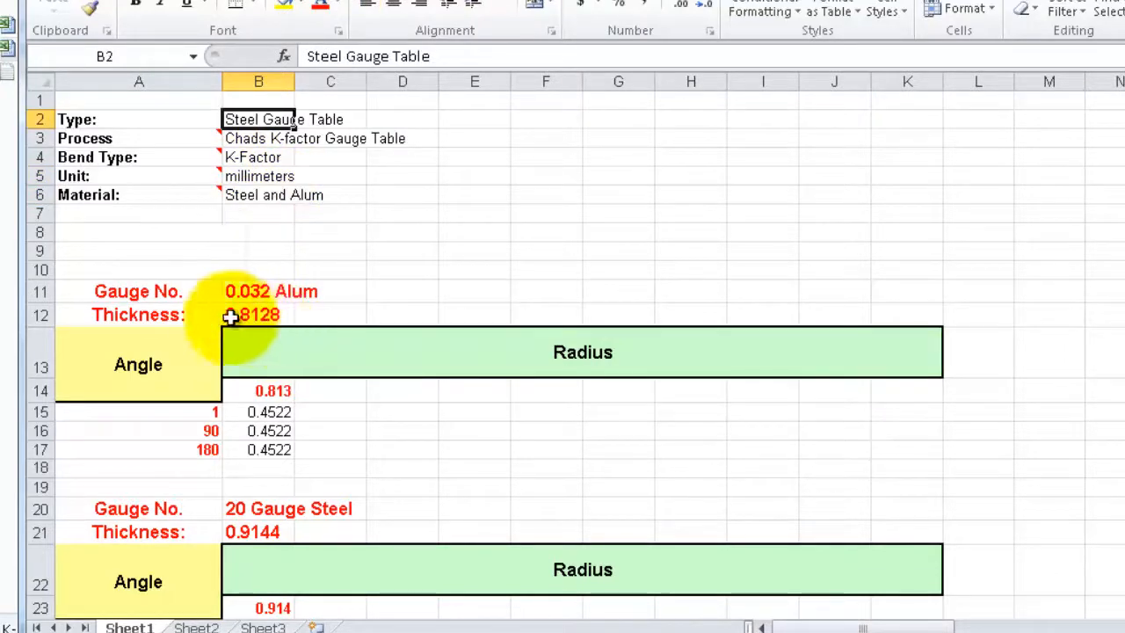
Step: Replace the 0.032 Alum thickness formula in B12 with the plain value 0.032
left_click(277, 314)
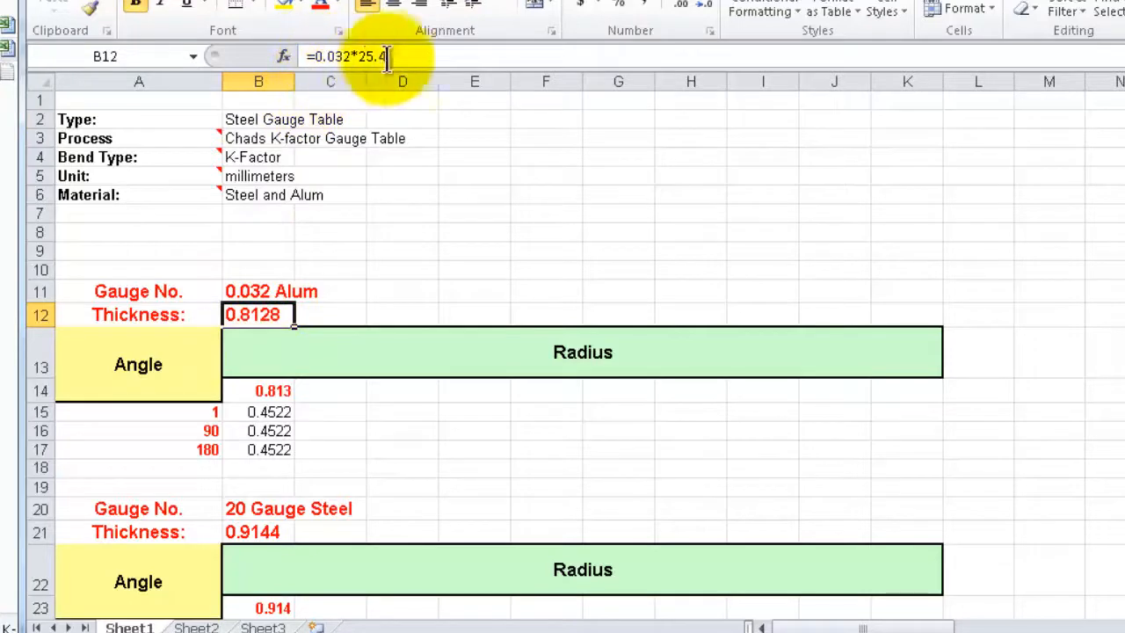
left_click_drag(387, 55, 295, 55)
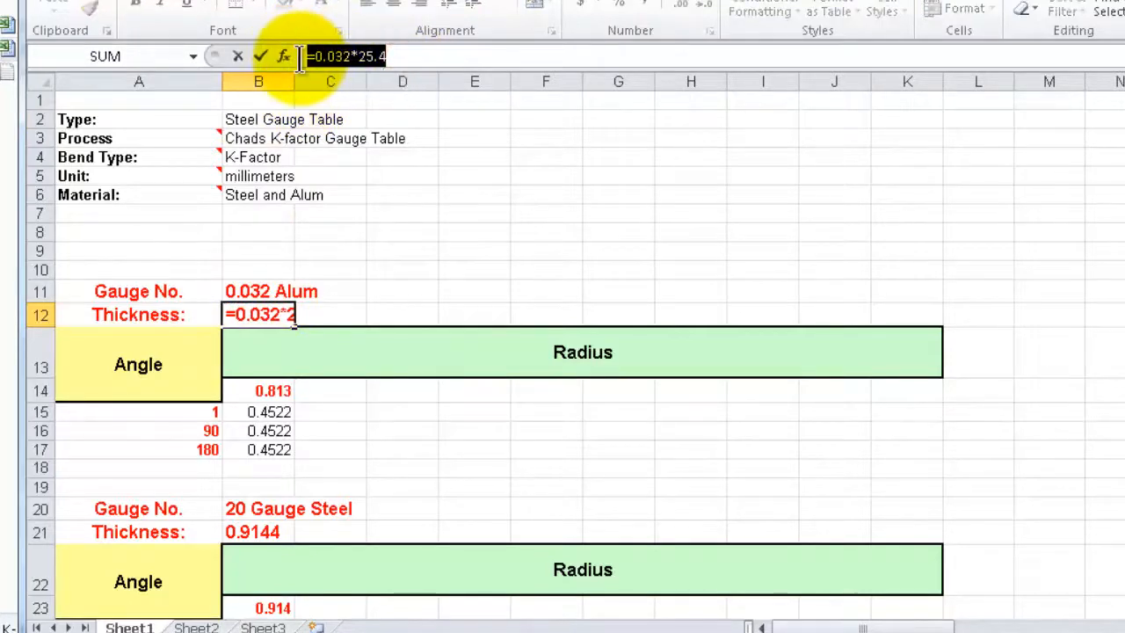
left_click(327, 55)
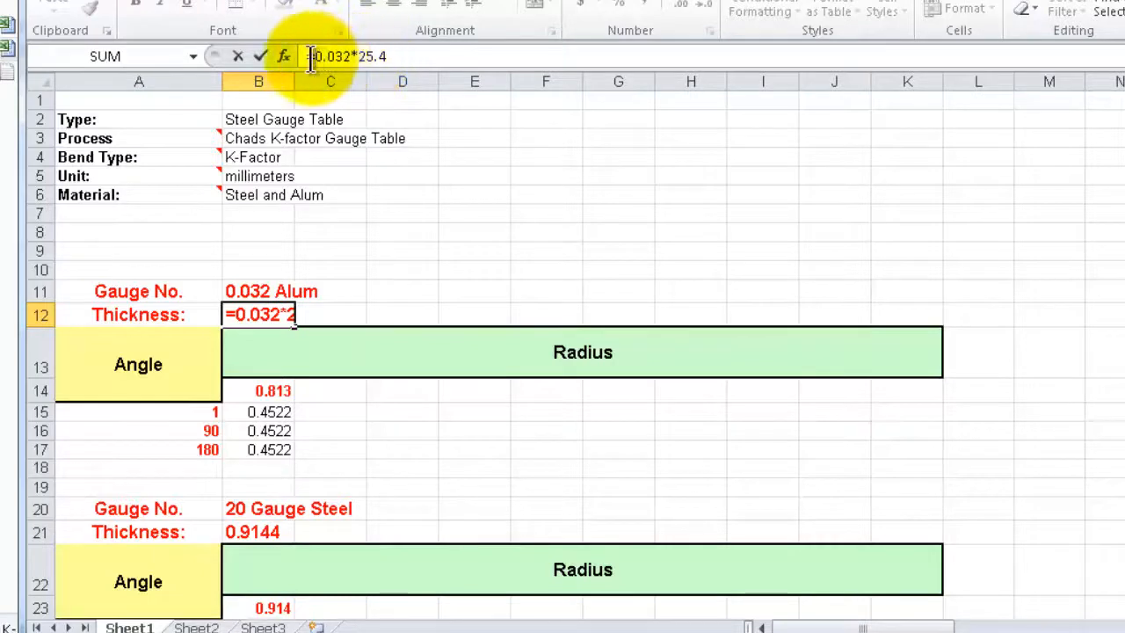
key("Delete")
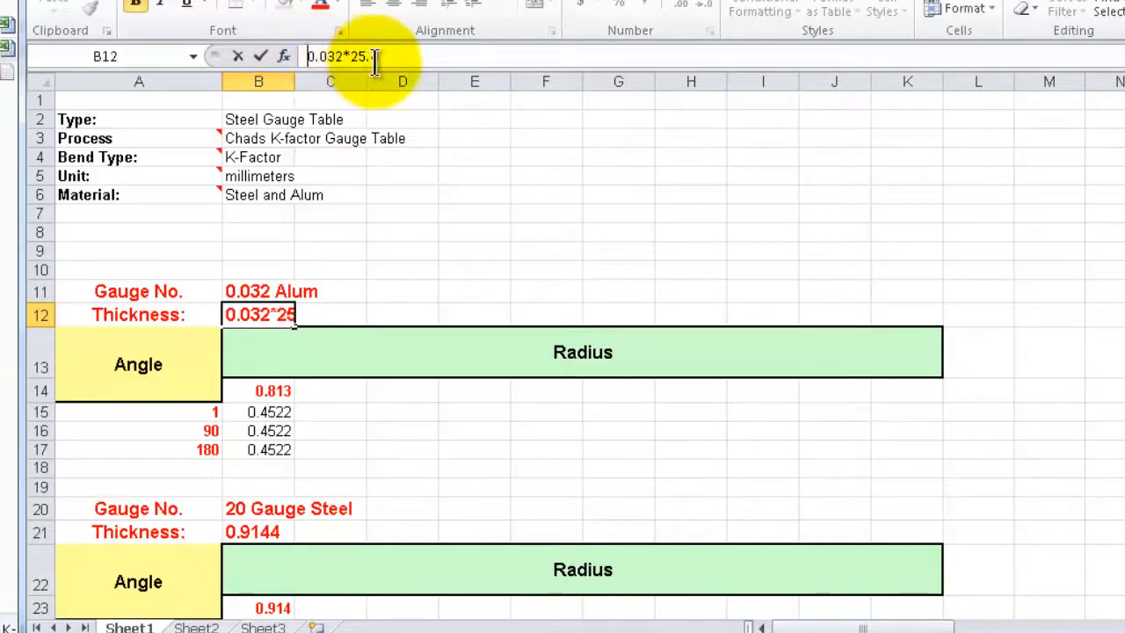
double_click(372, 56)
key("Delete")
key("BackSpace")
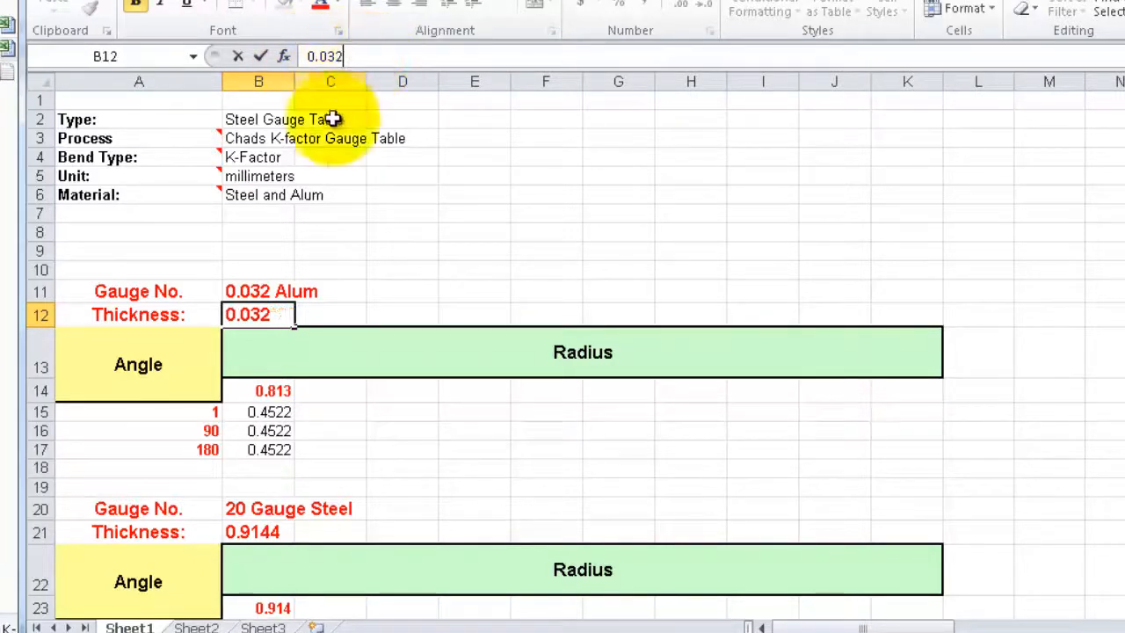
left_click(211, 319)
left_click(255, 316)
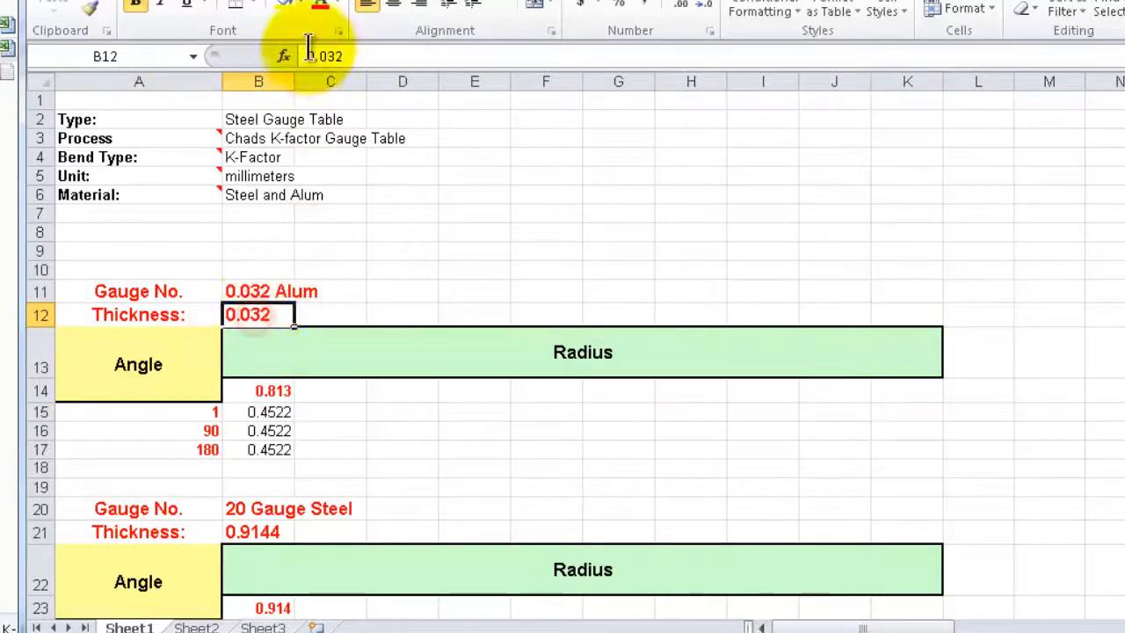
Step: Convert the 0.032 Alum thickness in B12 to millimetres with the formula =0.032*25.4
left_click(332, 57)
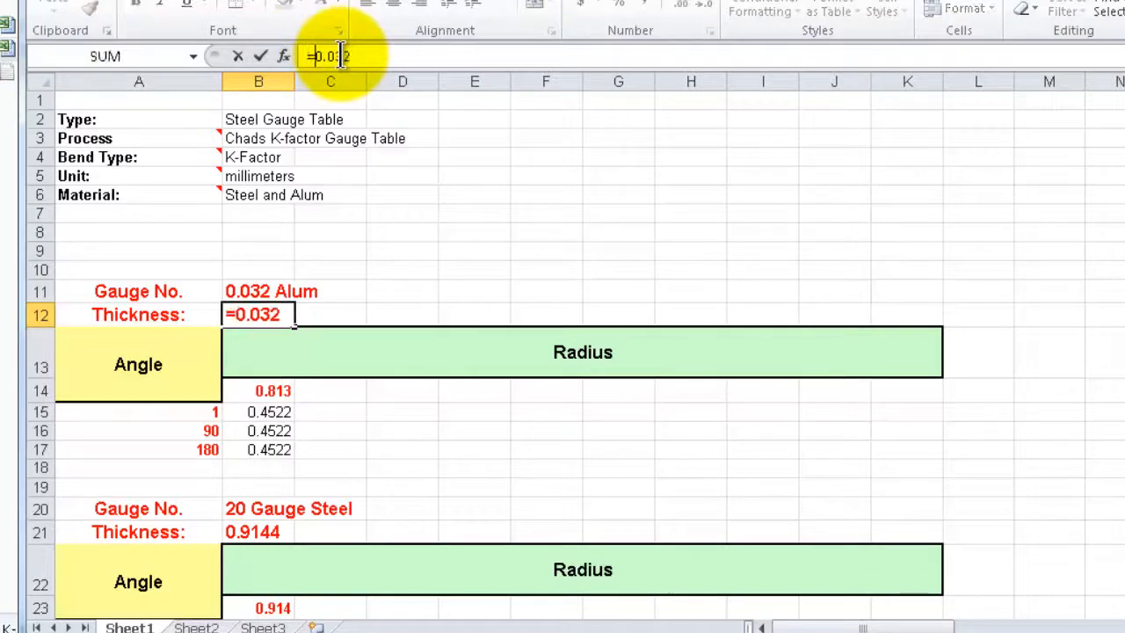
left_click(370, 56)
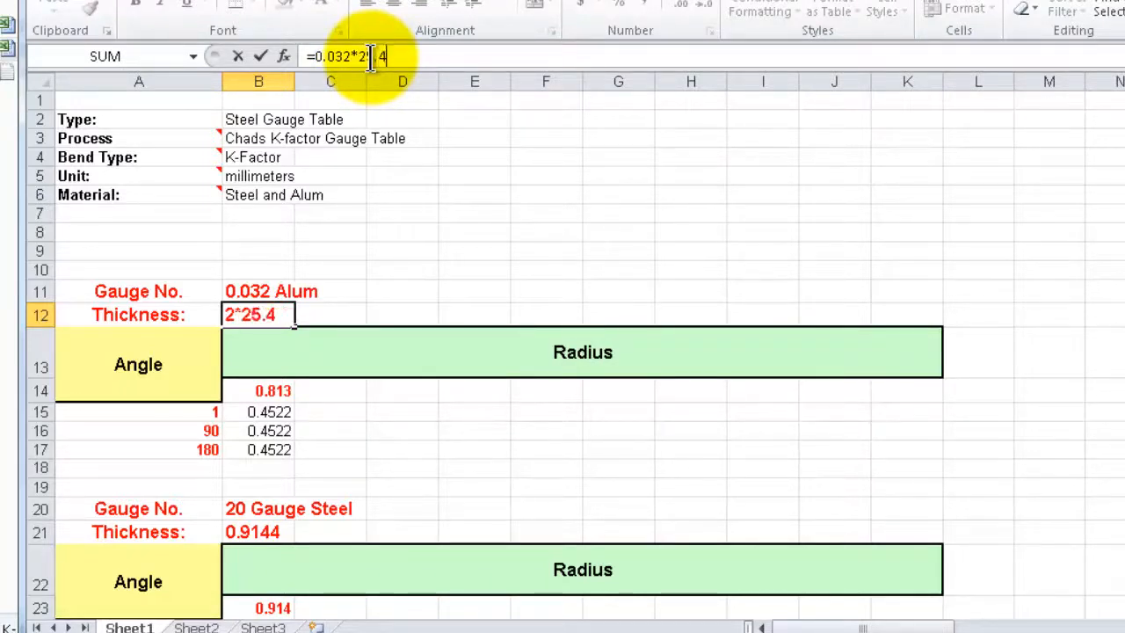
key("Return")
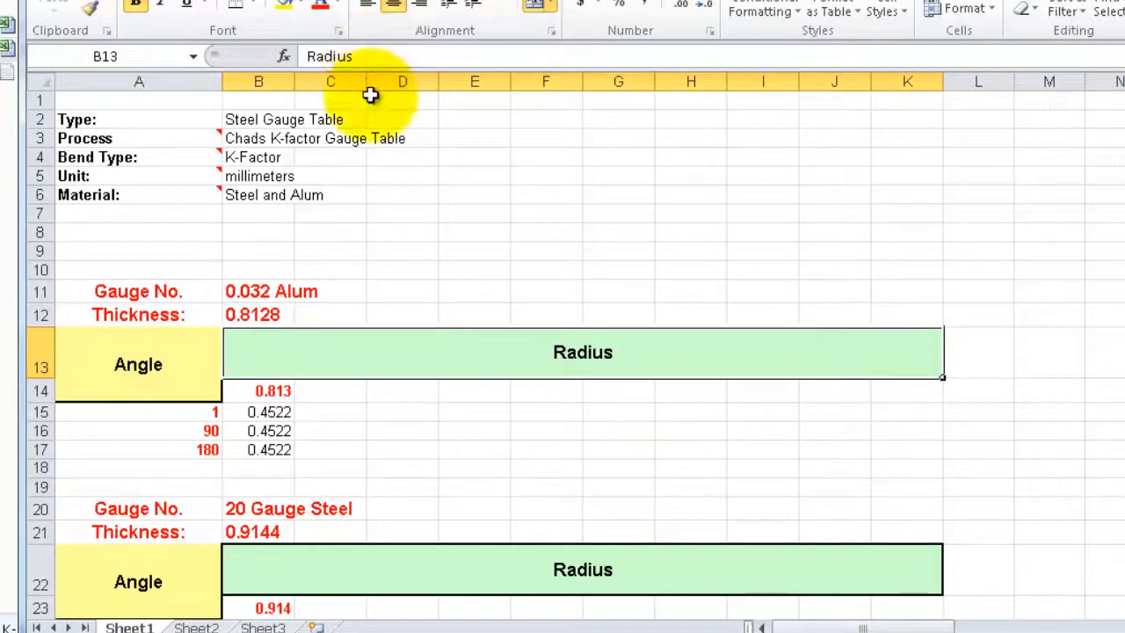
Step: Check the inch-to-millimetre formulas for the 0.032 Alum radius and the 20 Gauge Steel thickness and radius, then scan the gauges below
left_click(262, 391)
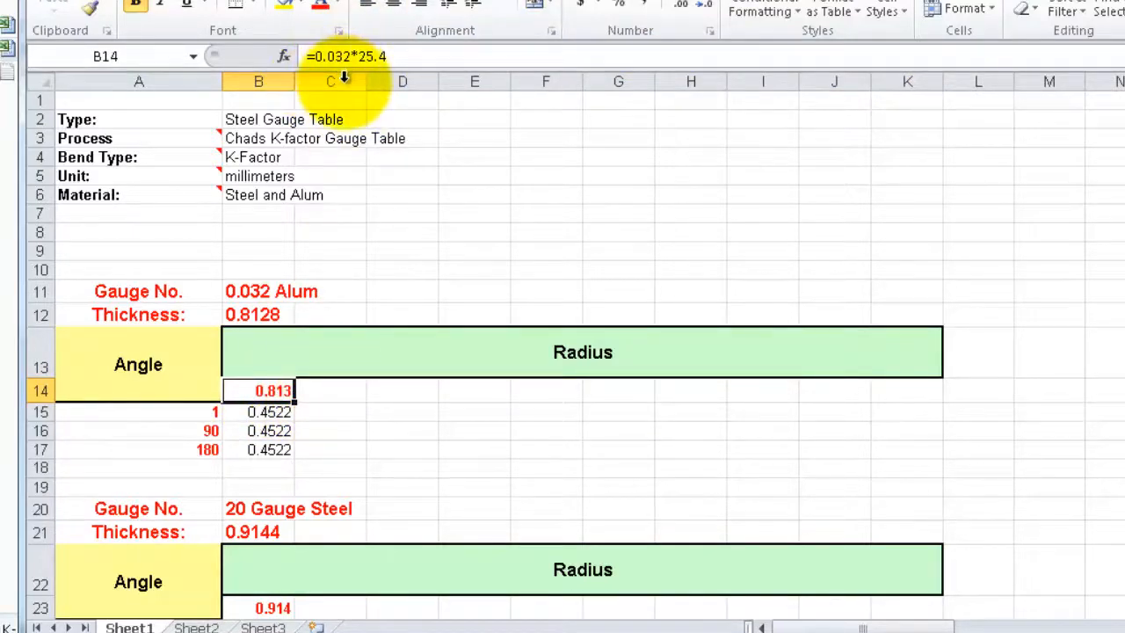
scroll(345, 80, "down", 5)
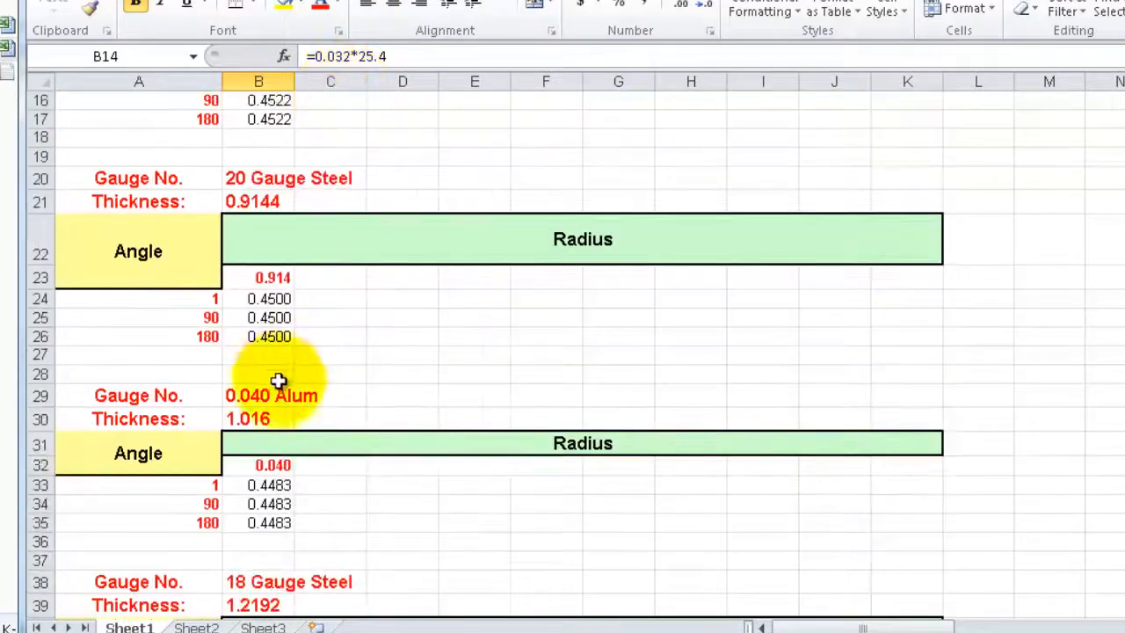
scroll(278, 387, "down", 2)
scroll(279, 344, "up", 3)
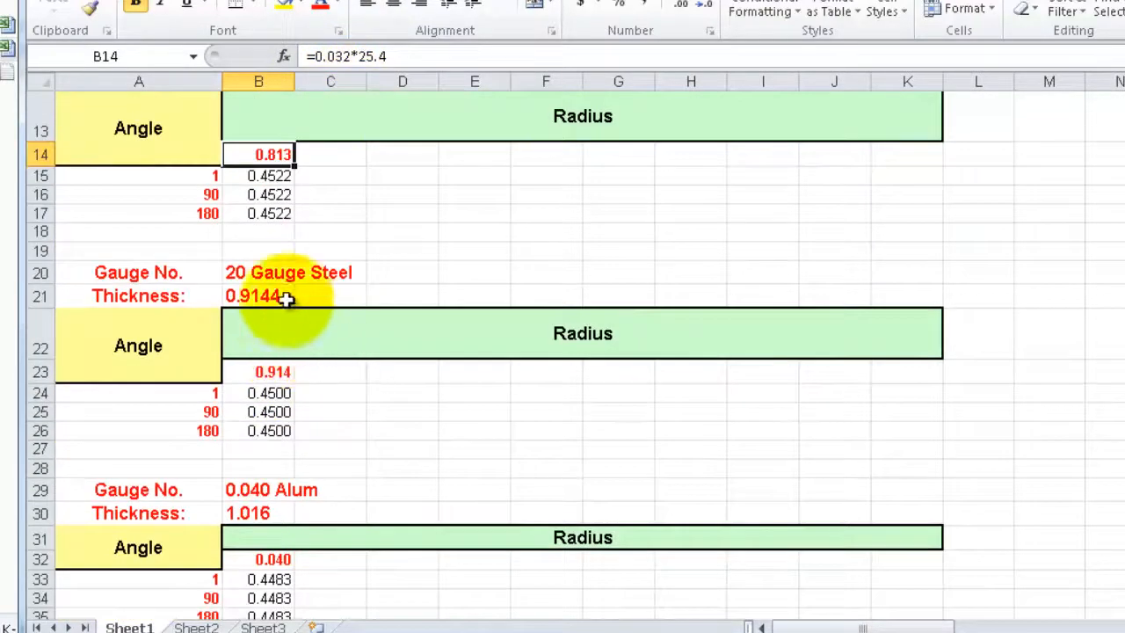
left_click(262, 297)
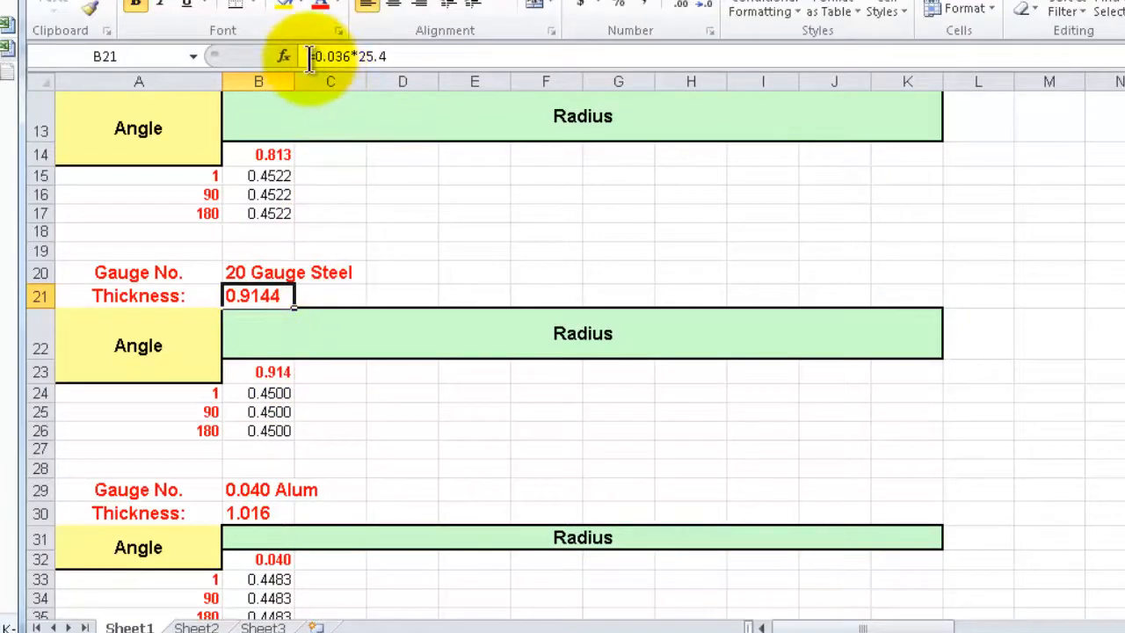
left_click(260, 372)
scroll(246, 415, "down", 3)
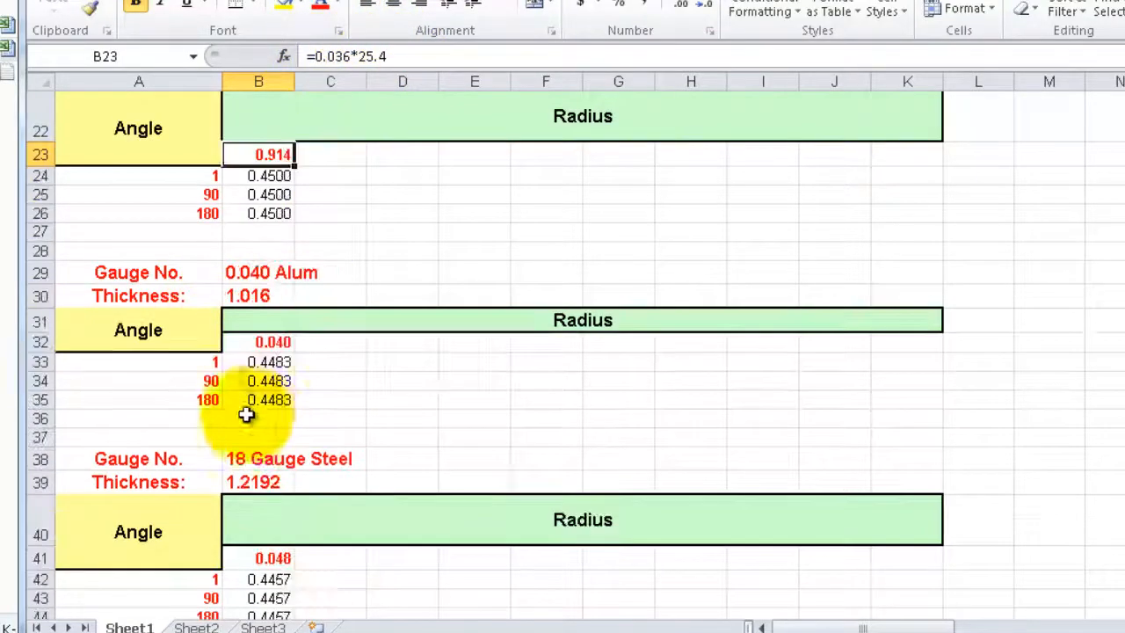
scroll(255, 396, "down", 1)
scroll(263, 380, "up", 8)
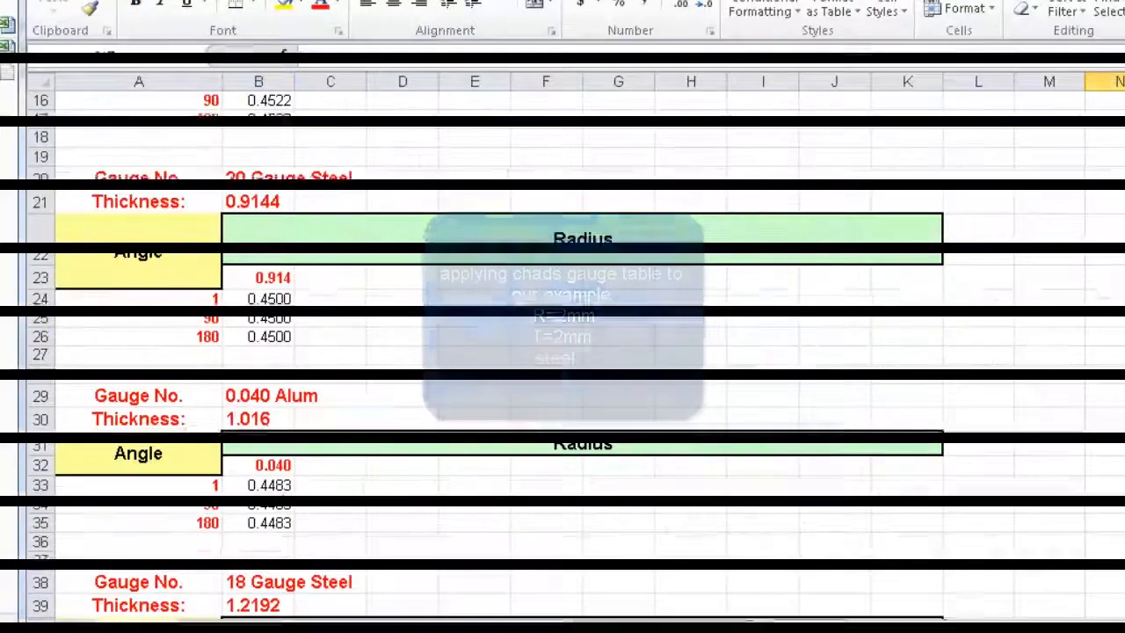
scroll(299, 281, "down", 2)
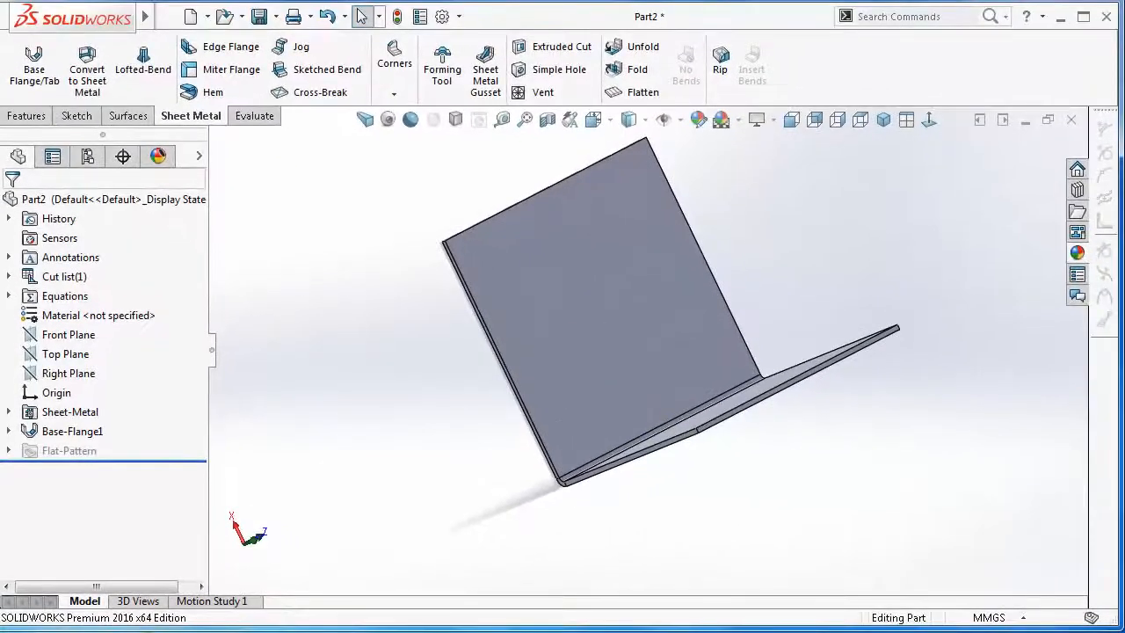
Step: Return from SOLIDWORKS to the K-Factor-ALL workbook in Excel and check the 14 Gauge Steel thickness formula
left_click(439, 627)
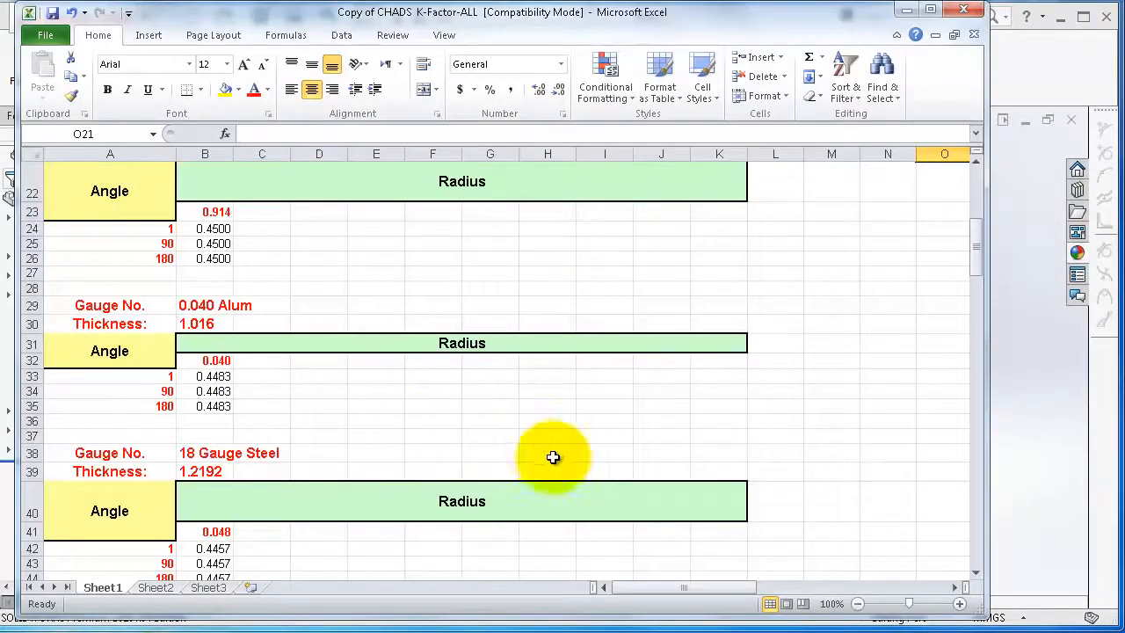
left_click_drag(978, 257, 984, 354)
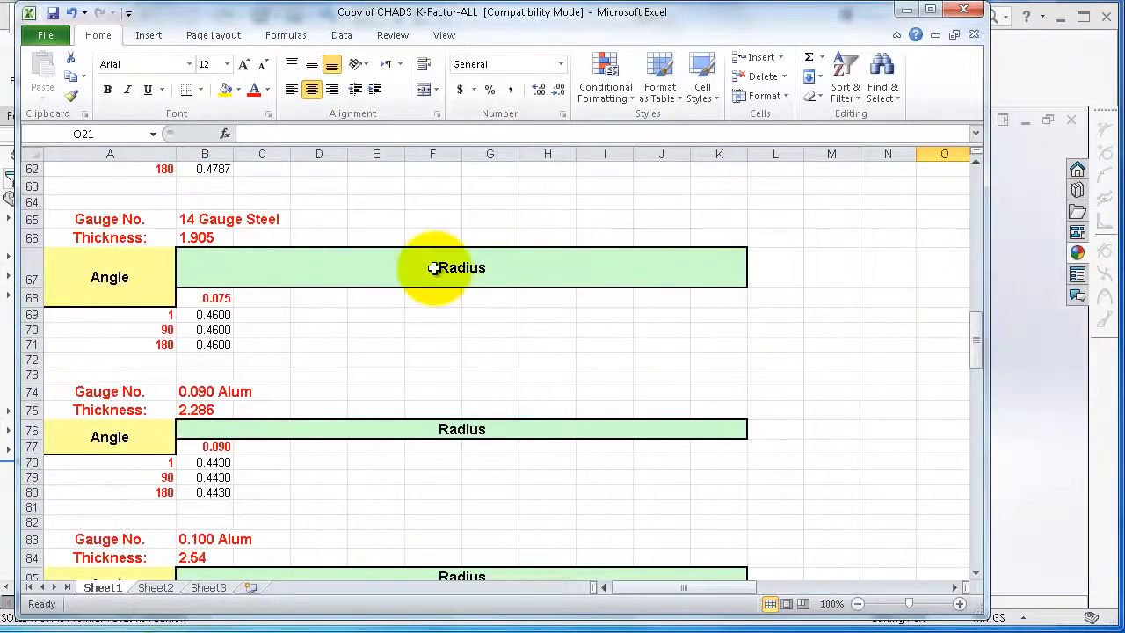
left_click(204, 240)
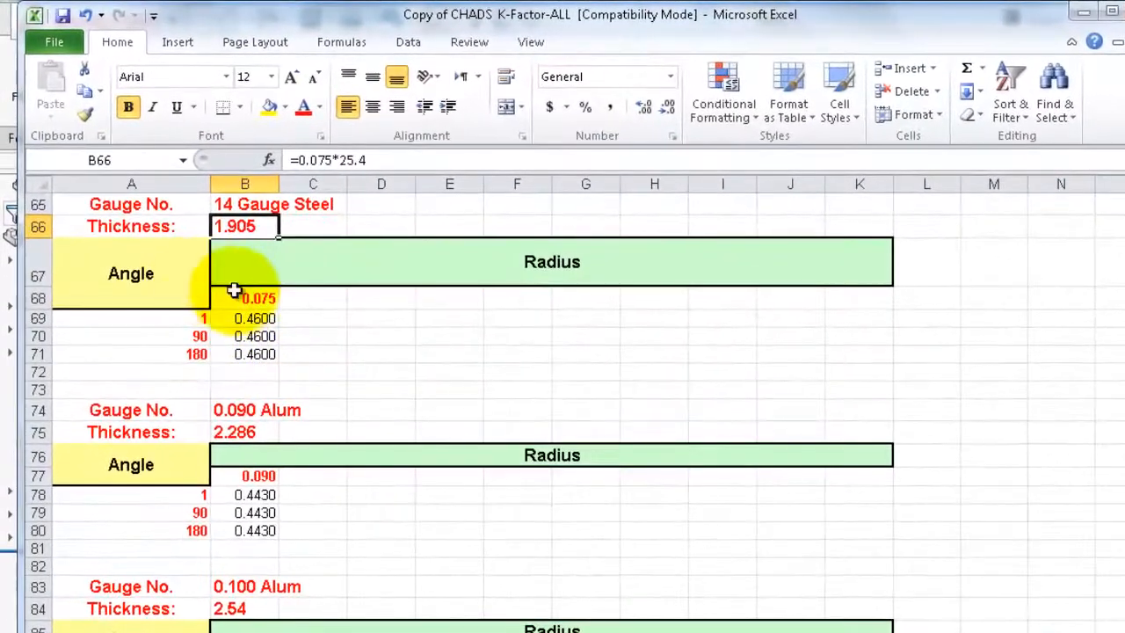
Step: Convert the 14 Gauge Steel radius in B68 to millimetres with the formula =0.075*25.4
left_click(255, 299)
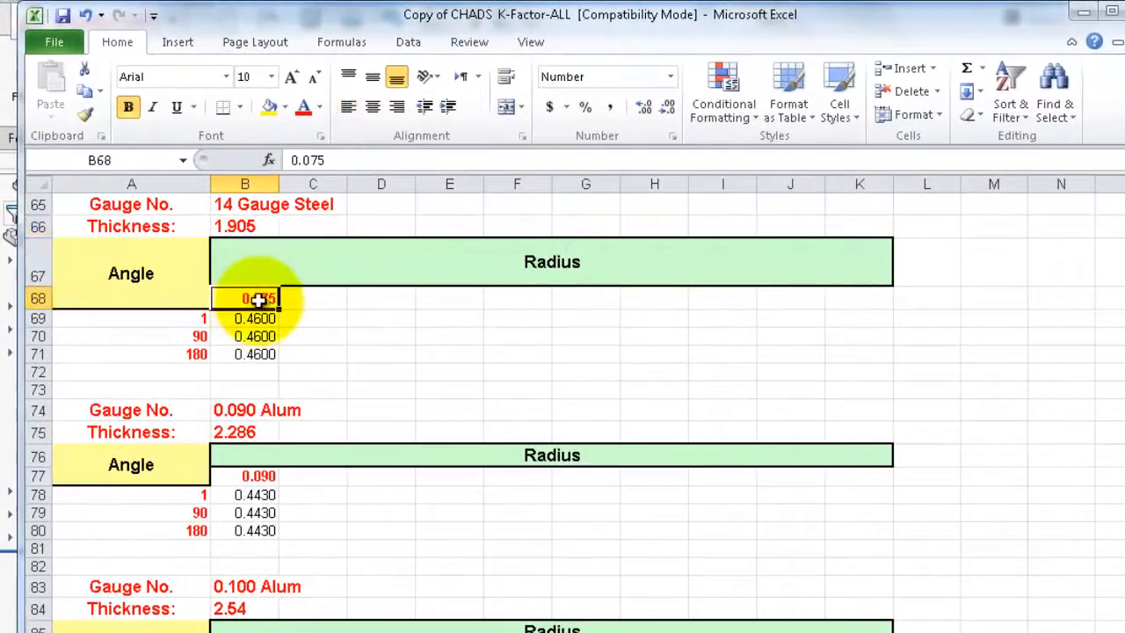
left_click(295, 160)
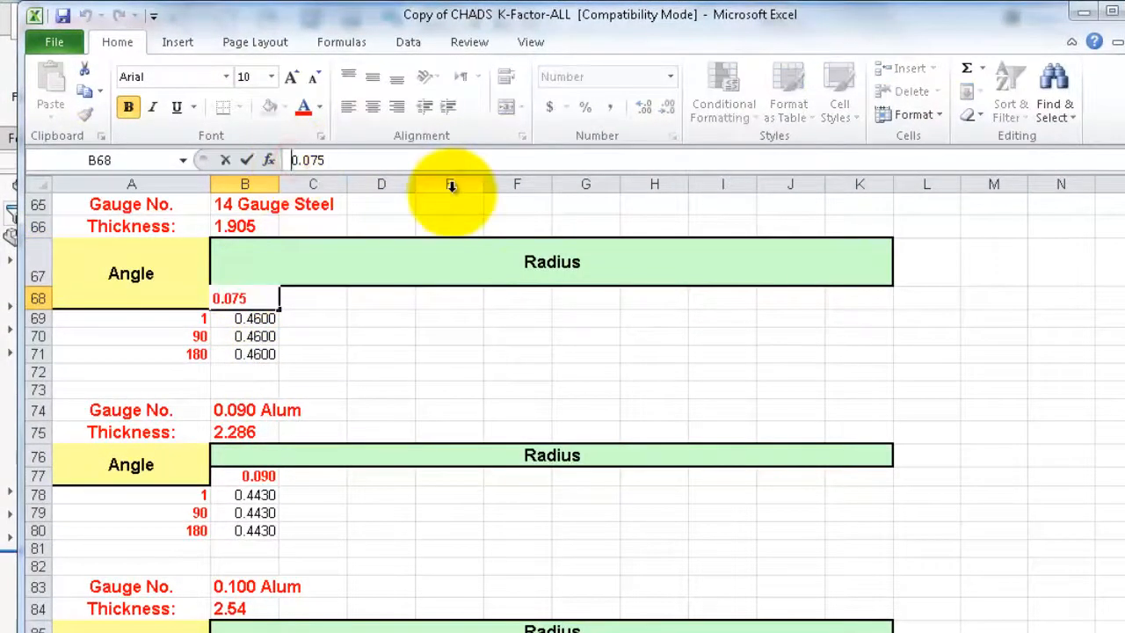
type("=")
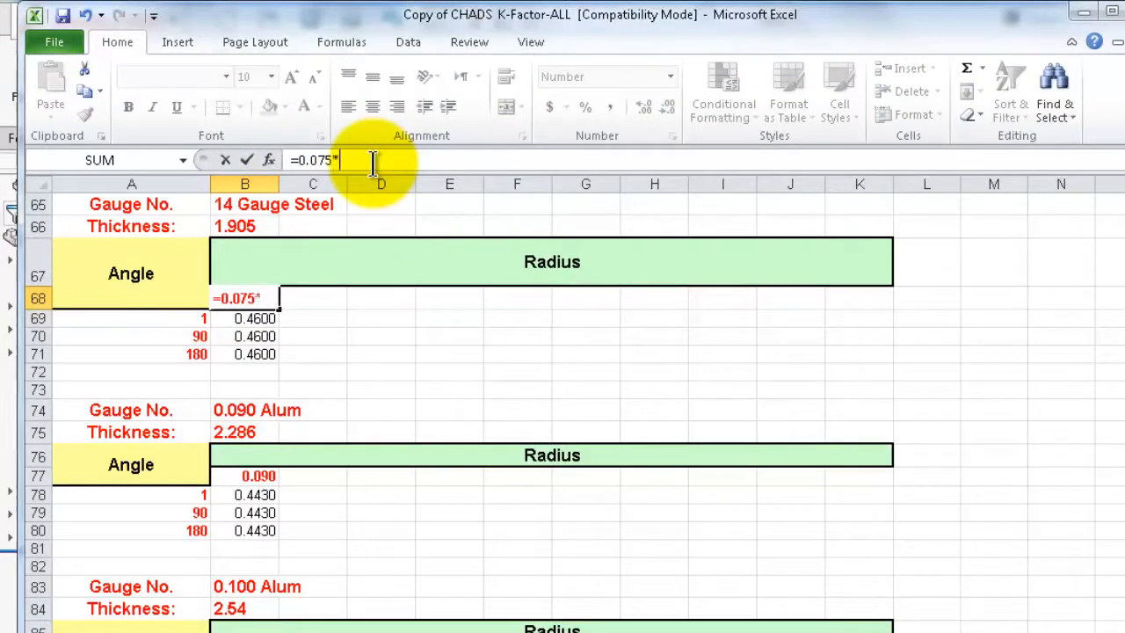
key("Return")
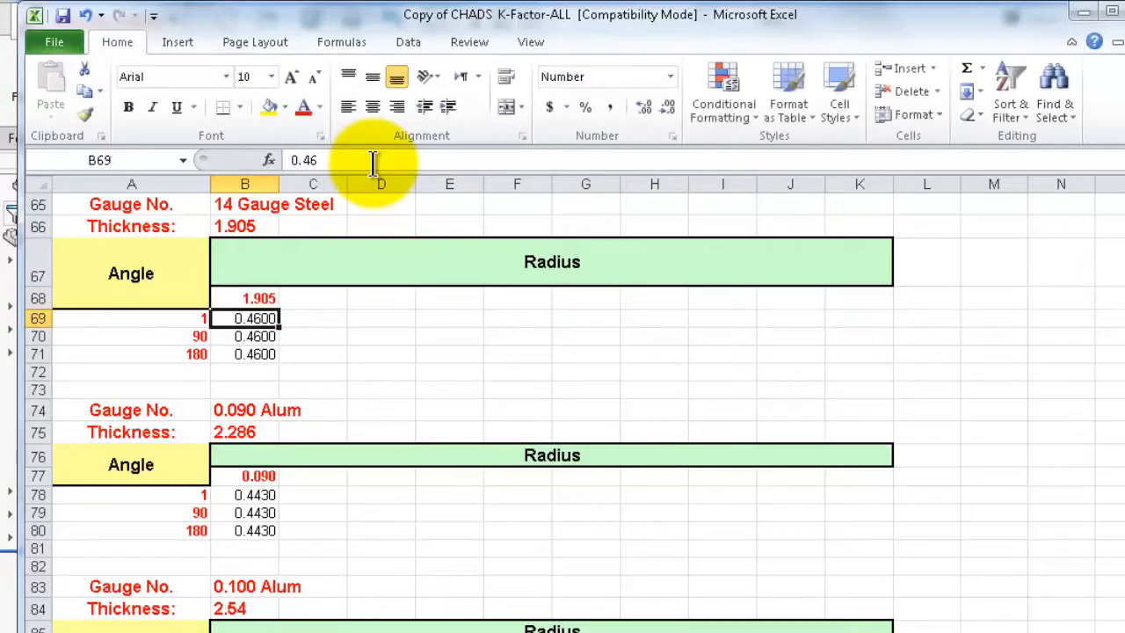
Step: Check the 14 Gauge Steel radius and thickness formulas and the gauge name
left_click(244, 299)
left_click(236, 226)
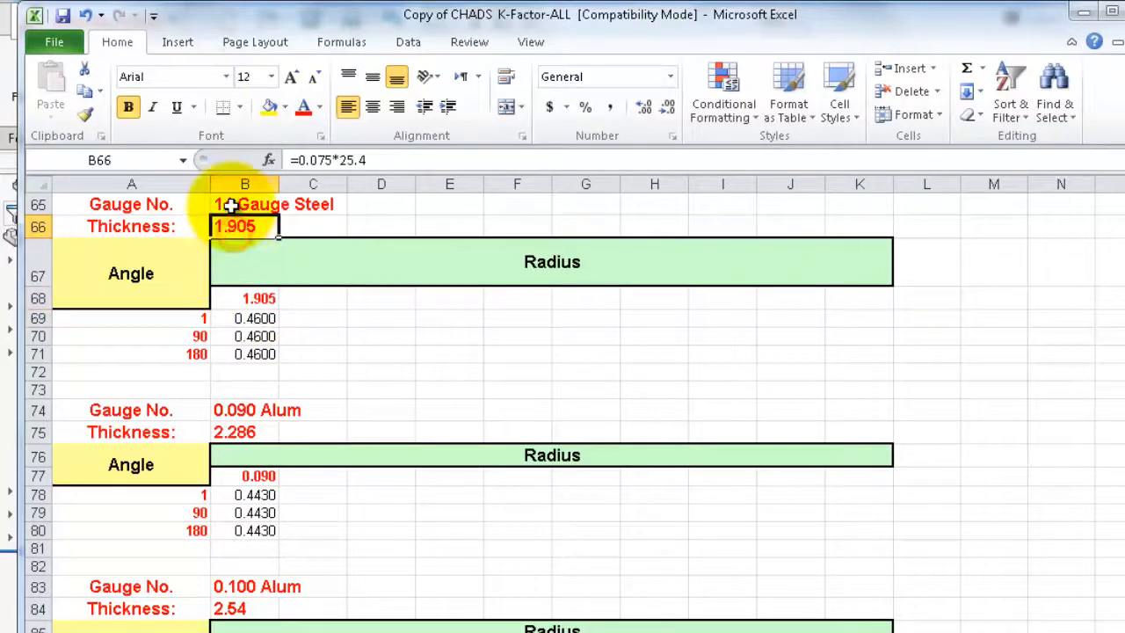
left_click(260, 204)
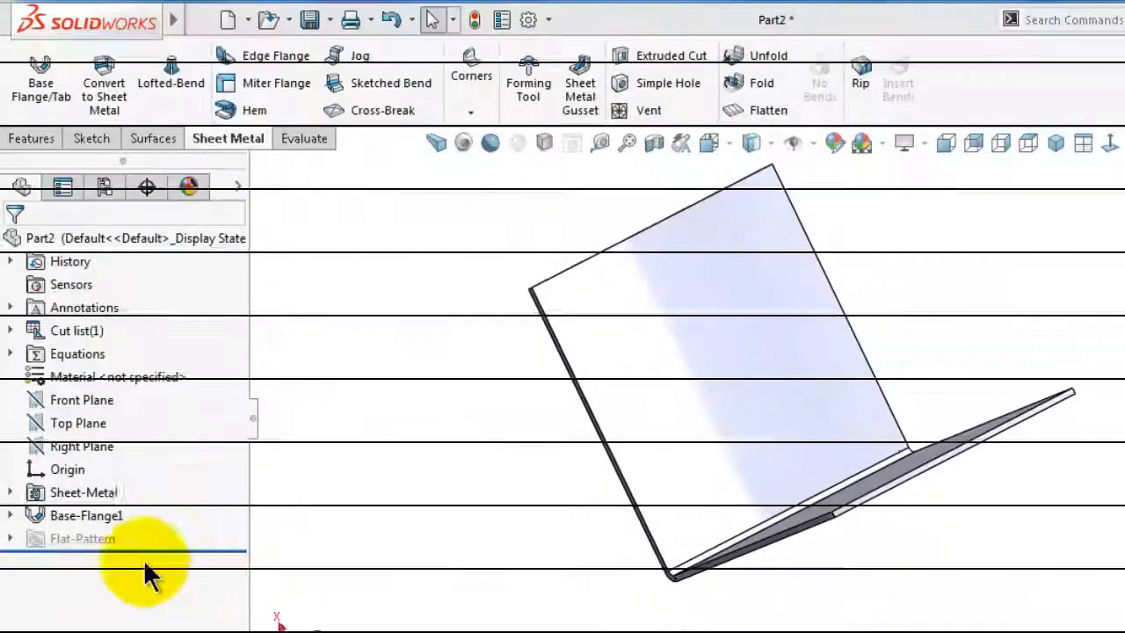
Step: Switch to SOLIDWORKS, edit the part's Sheet-Metal feature and set the tables folder as its gauge table location
left_click(77, 495)
left_click(97, 444)
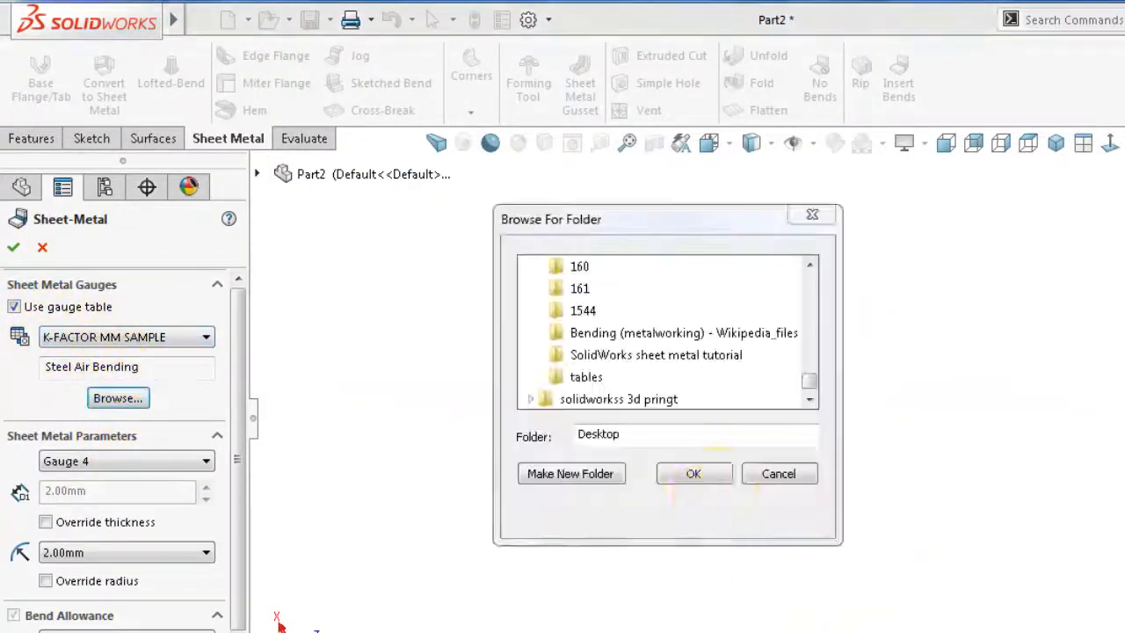
left_click(586, 377)
left_click(688, 474)
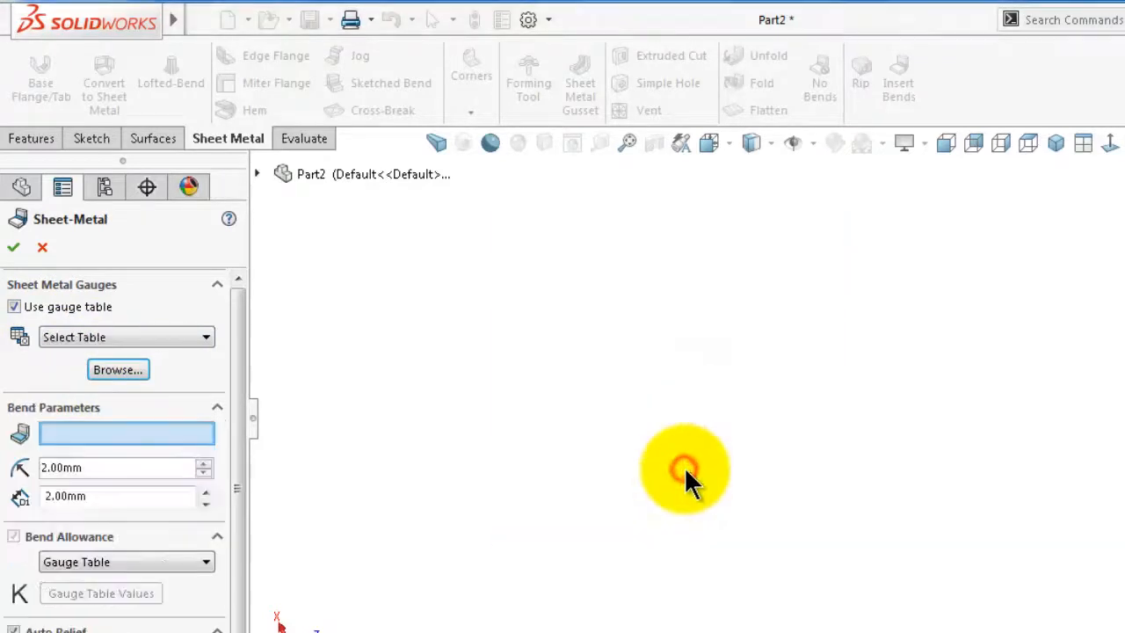
Step: Assign the copied K-FACTOR-ALL gauge table to the Sheet-Metal feature and accept replacing the part's default gauge table
left_click(128, 337)
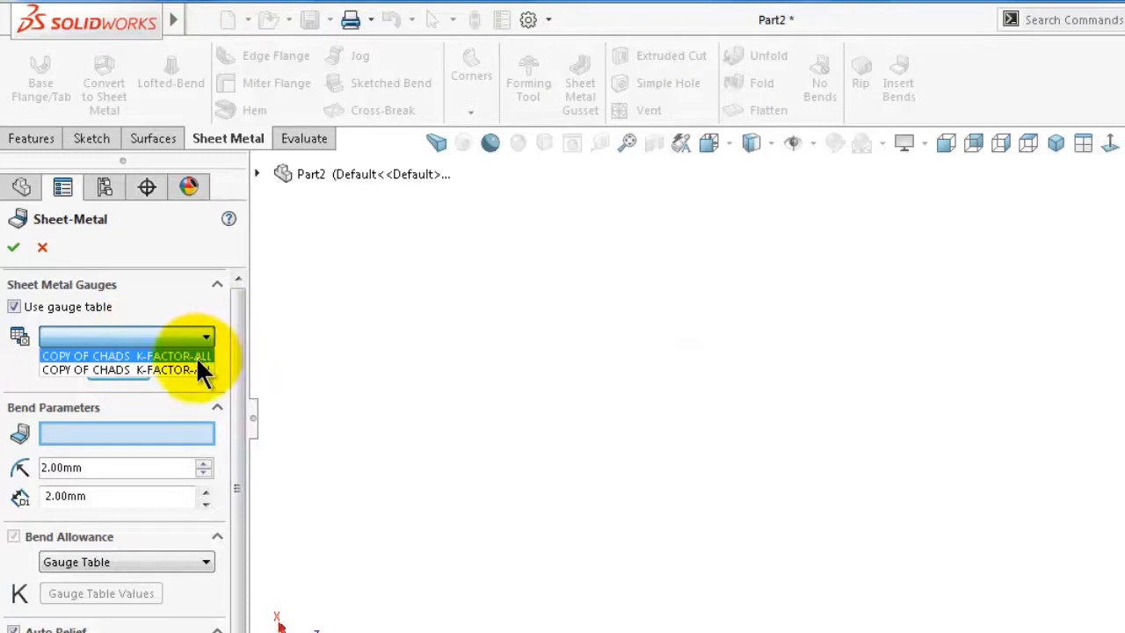
left_click(198, 357)
left_click(130, 338)
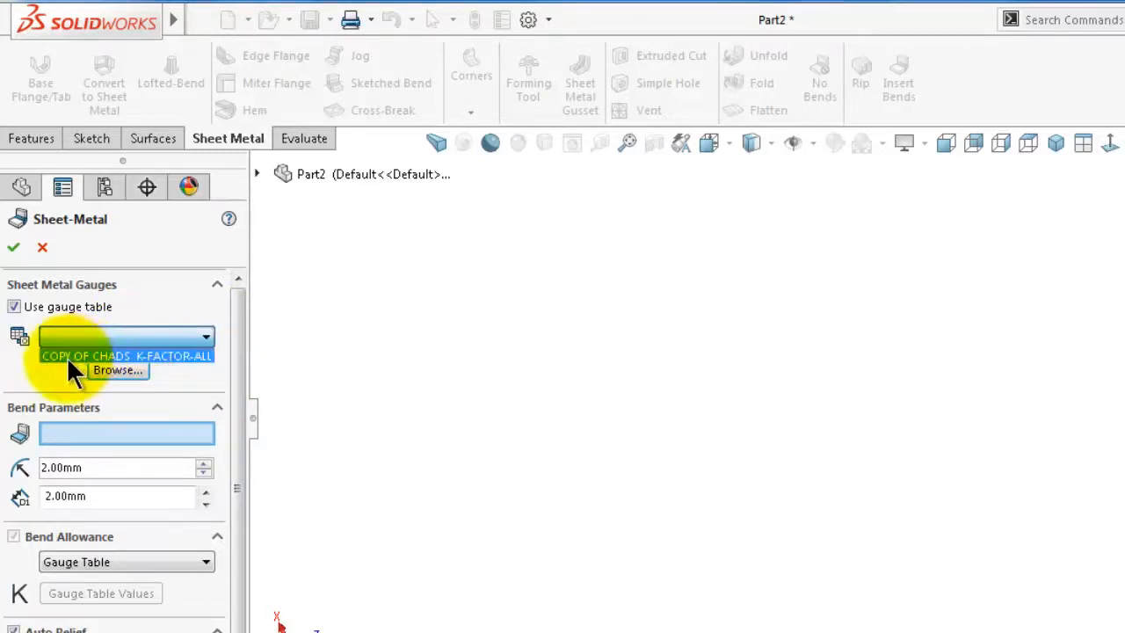
left_click(85, 357)
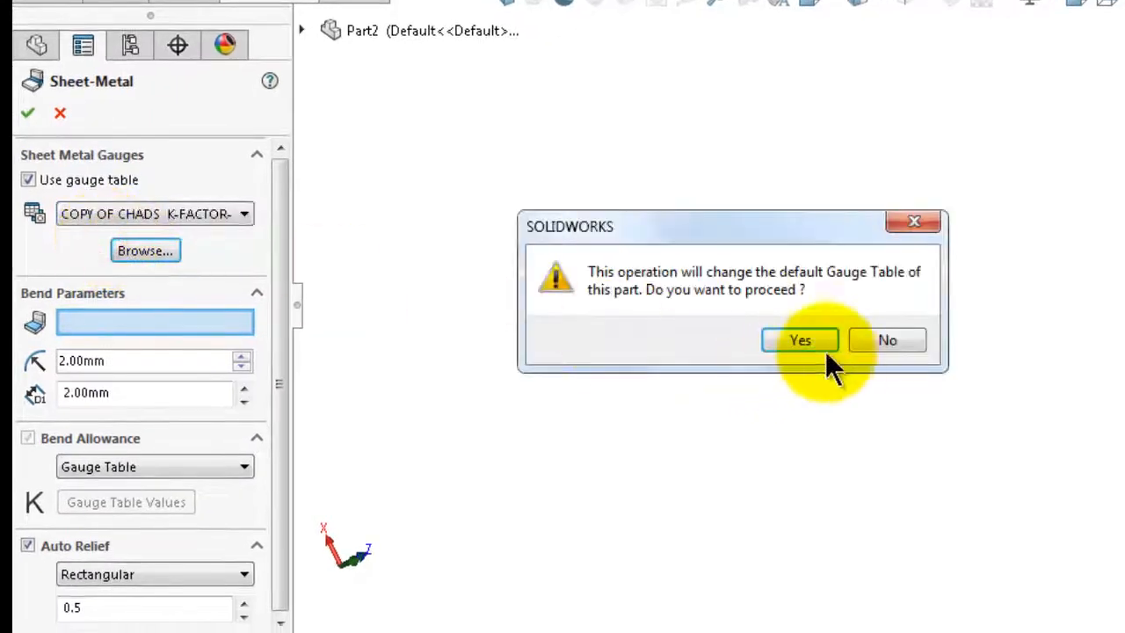
left_click(800, 340)
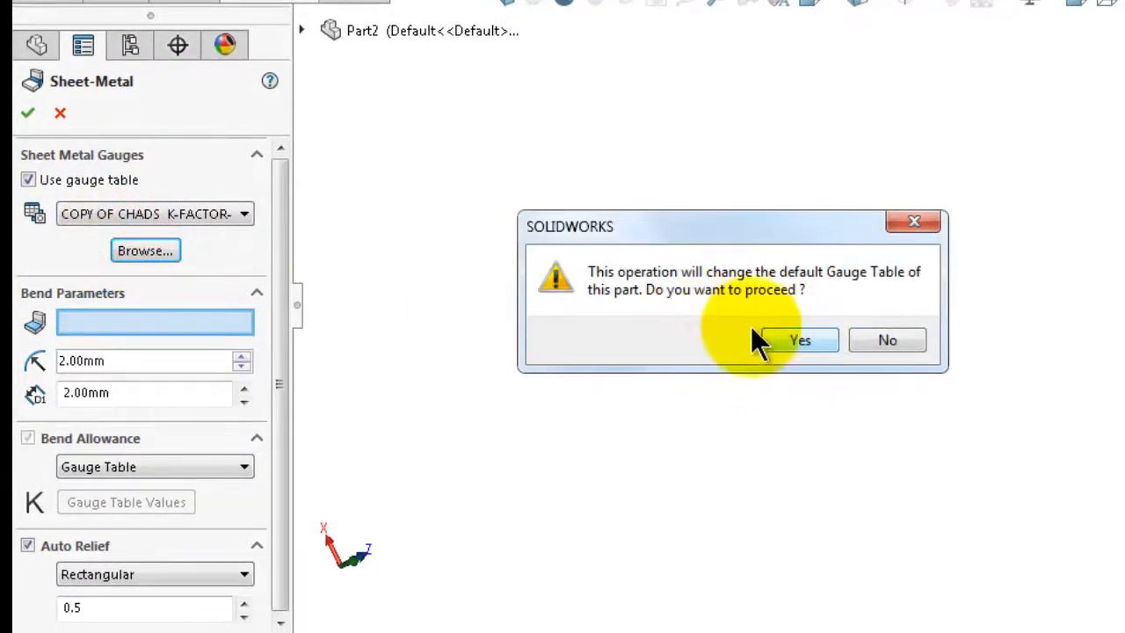
left_click(800, 340)
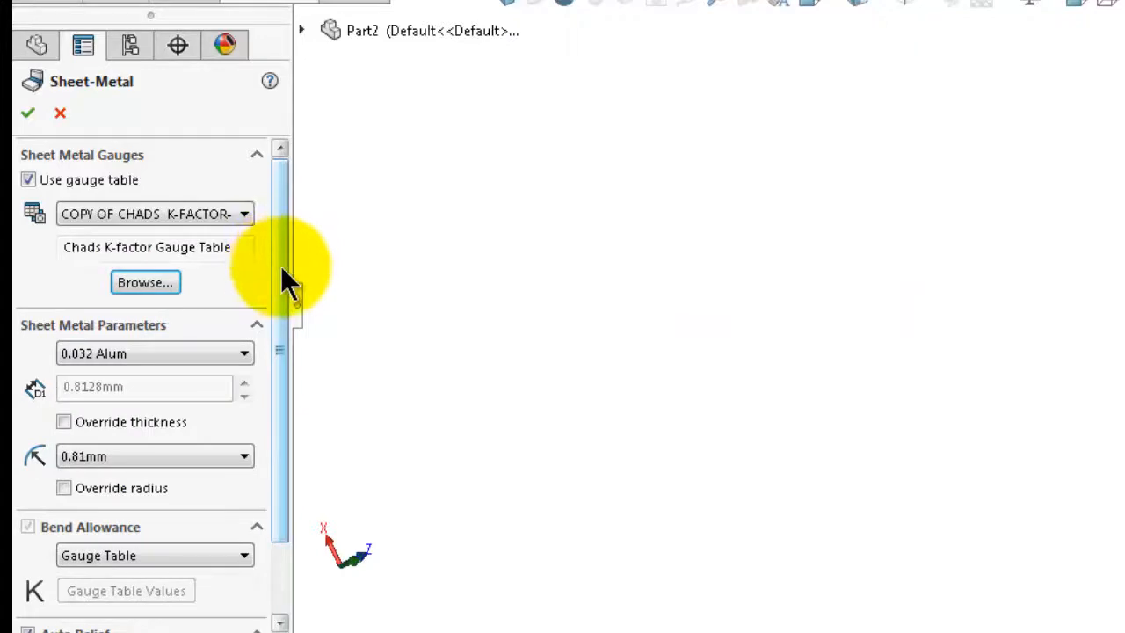
Step: Set the sheet metal gauge to 14 Gauge Steel with the 1.91 mm bend radius and apply the feature edit
left_click_drag(280, 265, 272, 322)
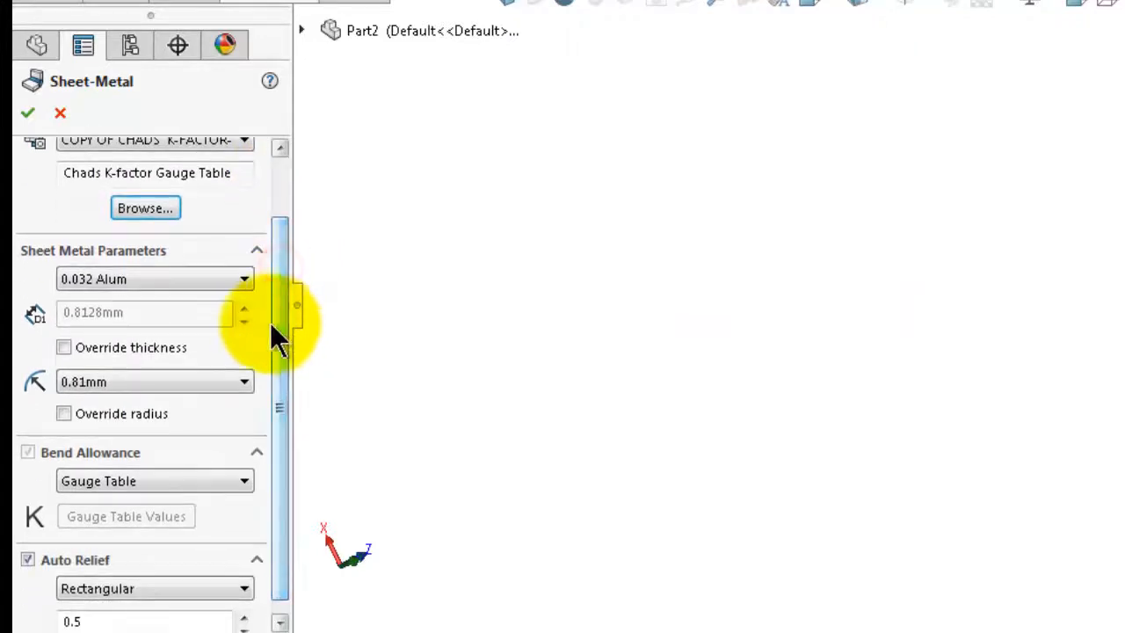
left_click(157, 273)
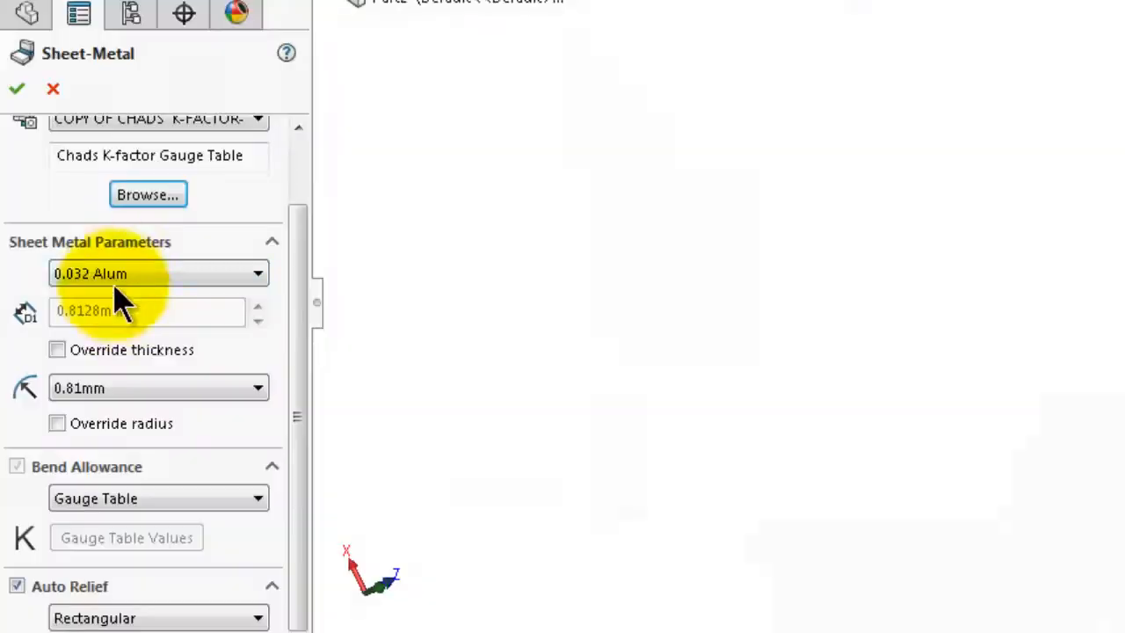
left_click(119, 273)
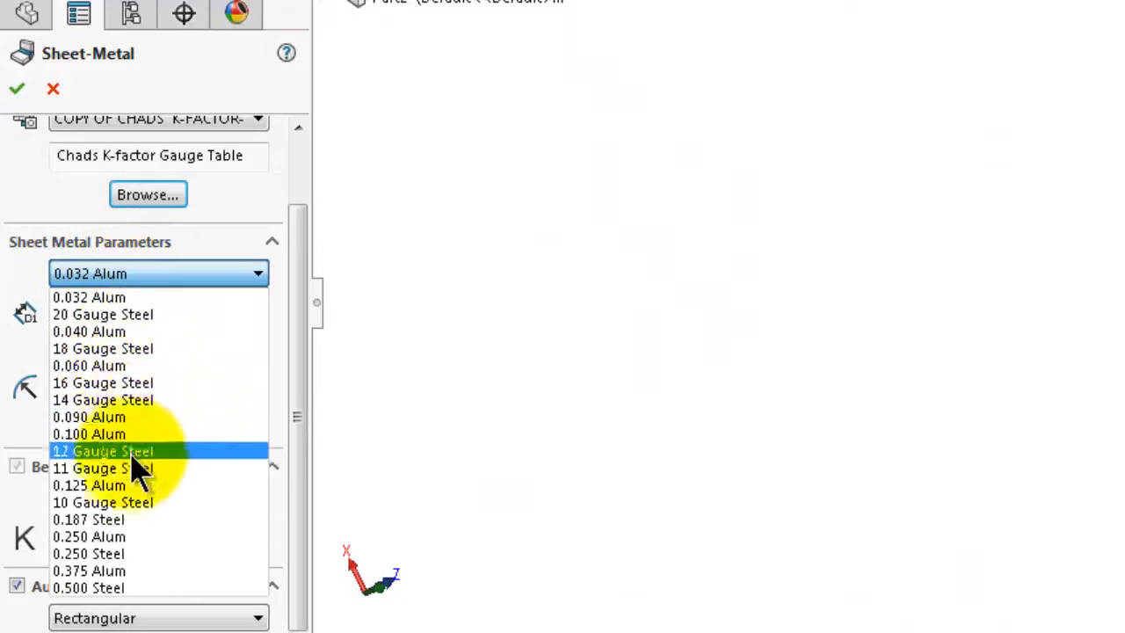
left_click(128, 401)
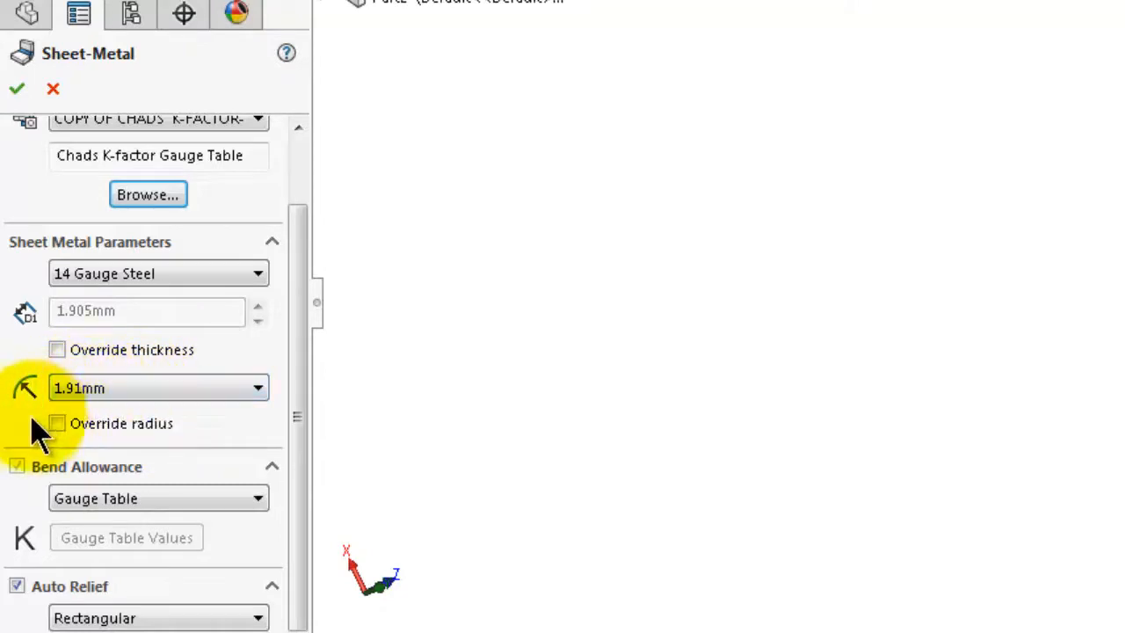
scroll(299, 321, "down", 1)
left_click(174, 370)
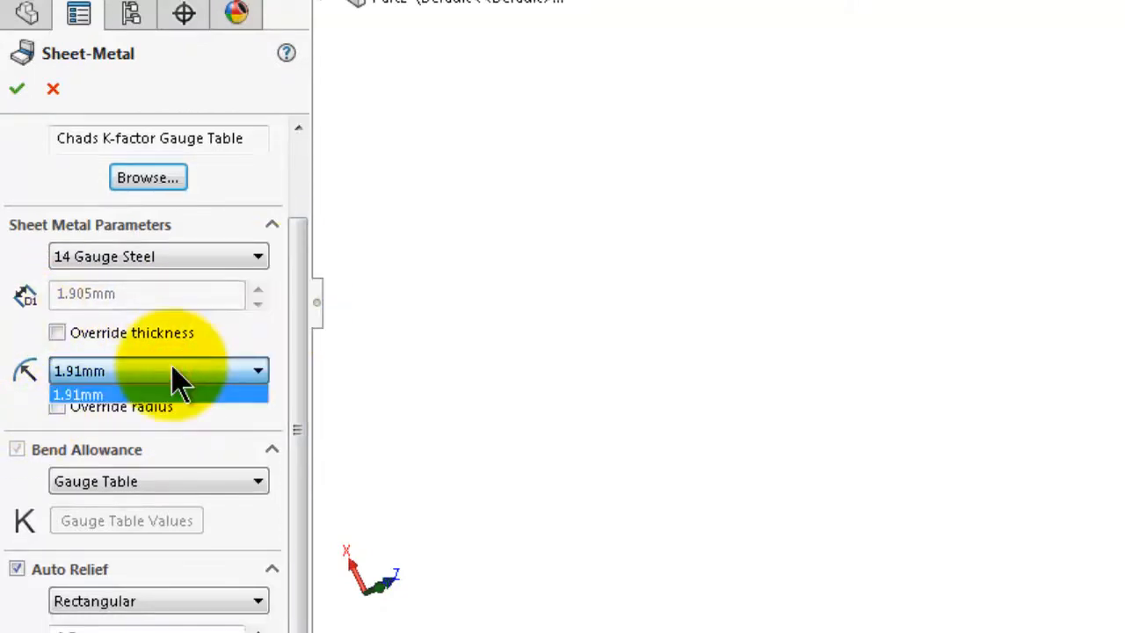
left_click(176, 377)
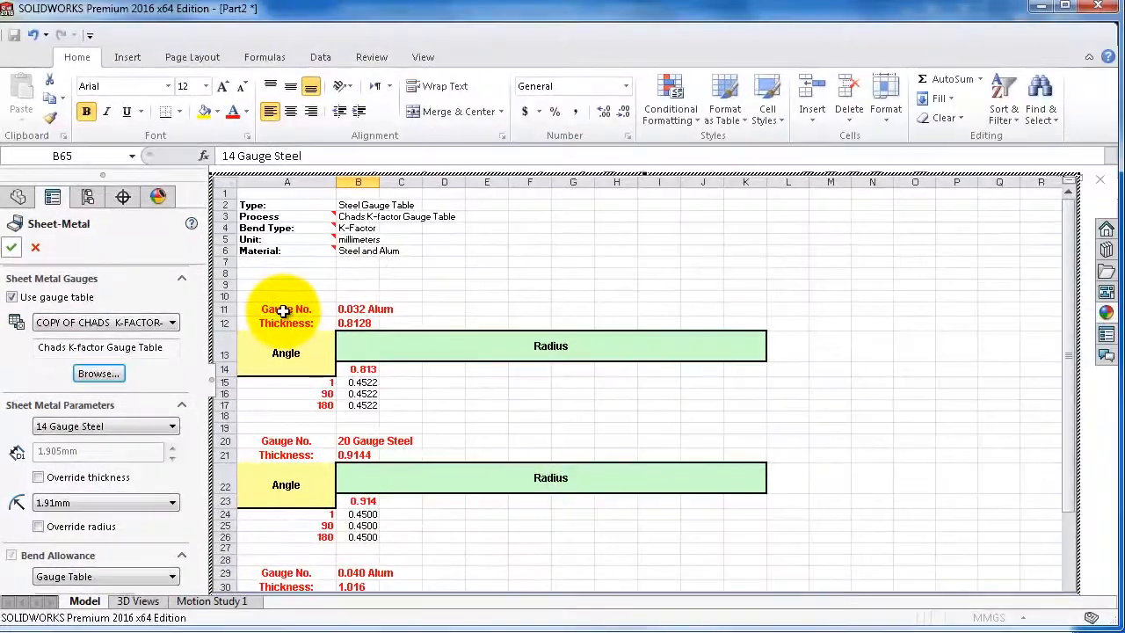
scroll(283, 311, "down", 2)
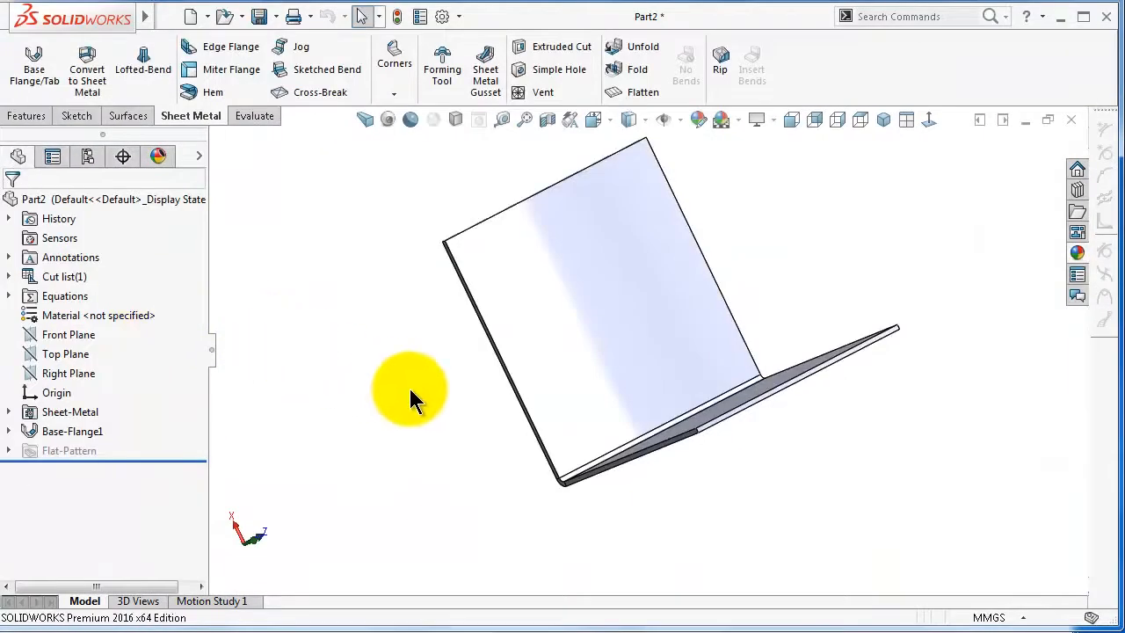
left_click(350, 402)
middle_click_drag(392, 402, 400, 391)
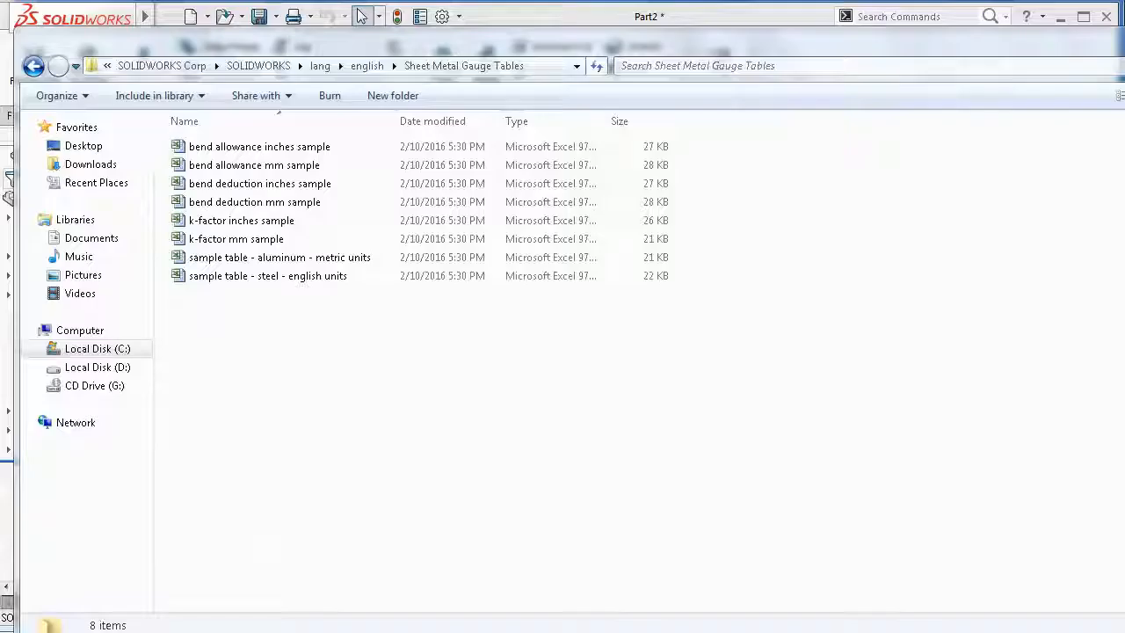
Step: Duplicate the k-factor mm sample file in the Sheet Metal Gauge Tables folder, then open the copy in Excel
left_click_drag(235, 239, 272, 405)
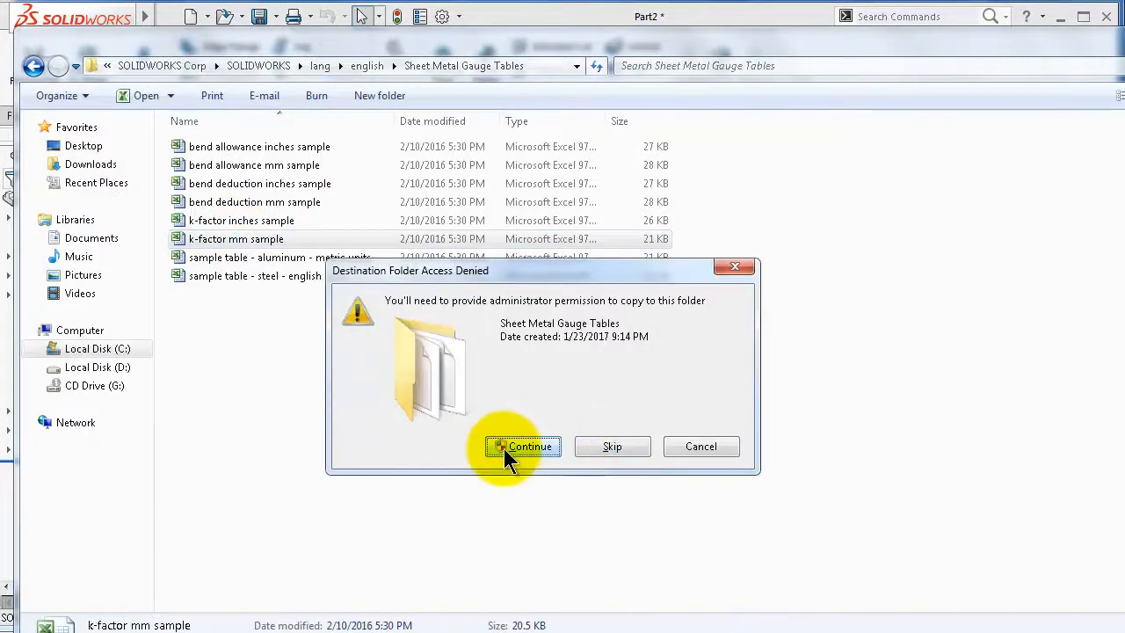
left_click(503, 448)
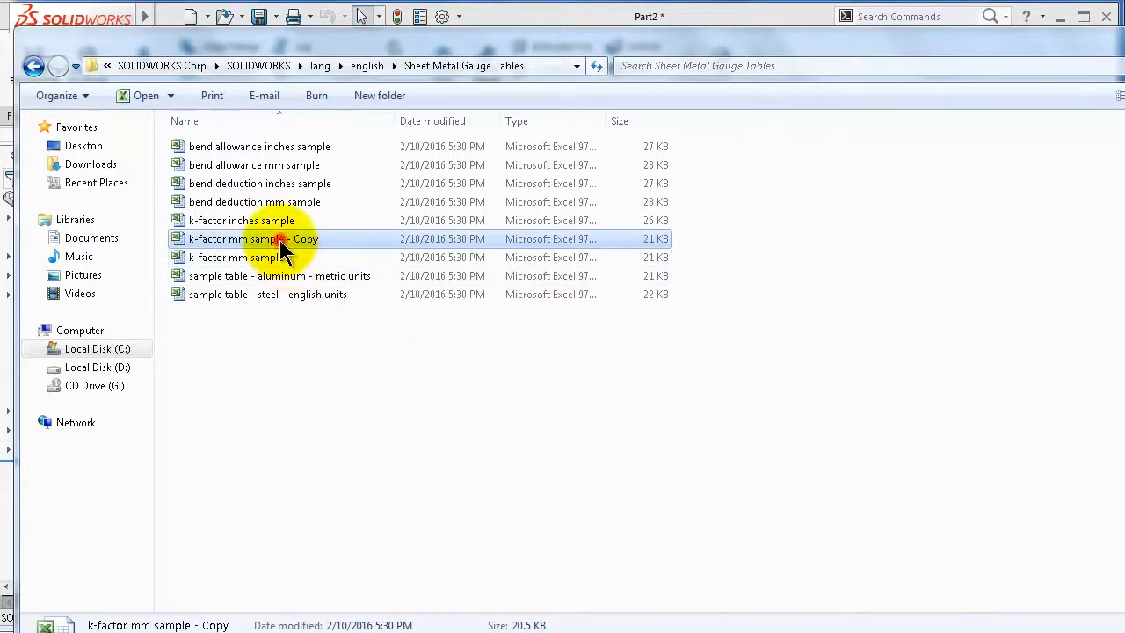
double_click(280, 240)
scroll(545, 366, "down", 2)
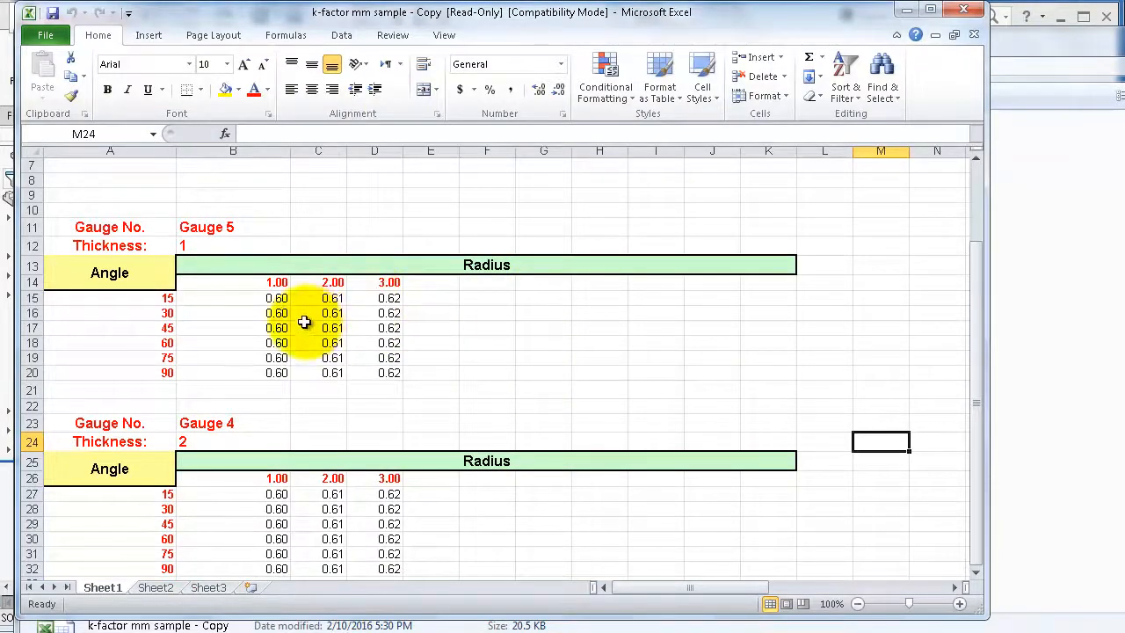
scroll(259, 299, "up", 2)
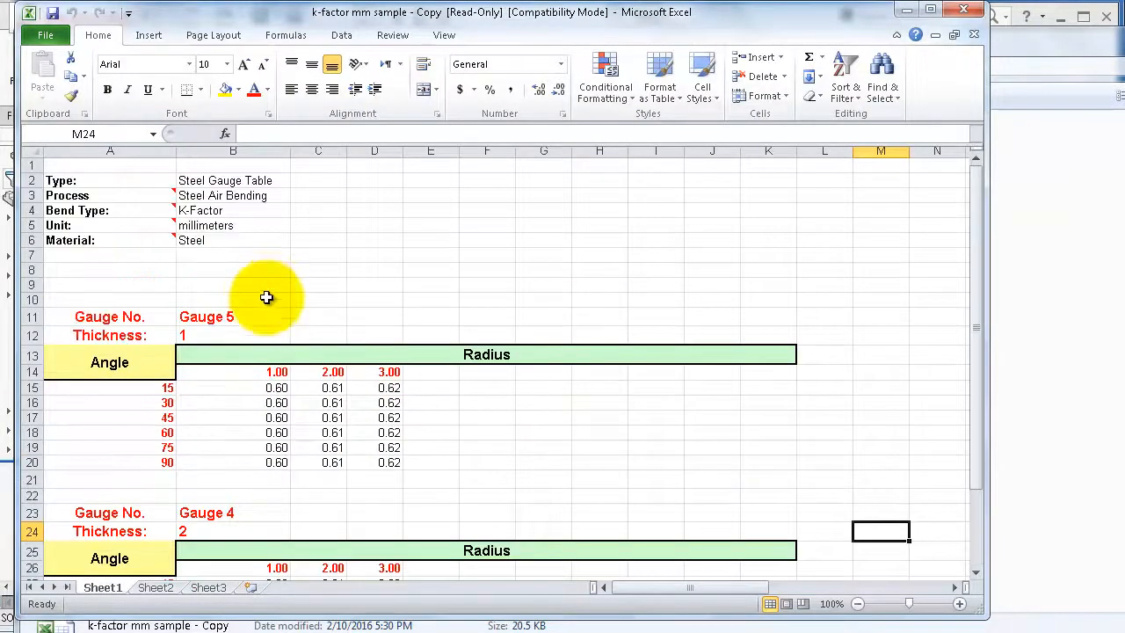
Step: Change the material in B6 of the copied gauge table to "stain Steel"
left_click(194, 240)
left_click(174, 242)
left_click(188, 241)
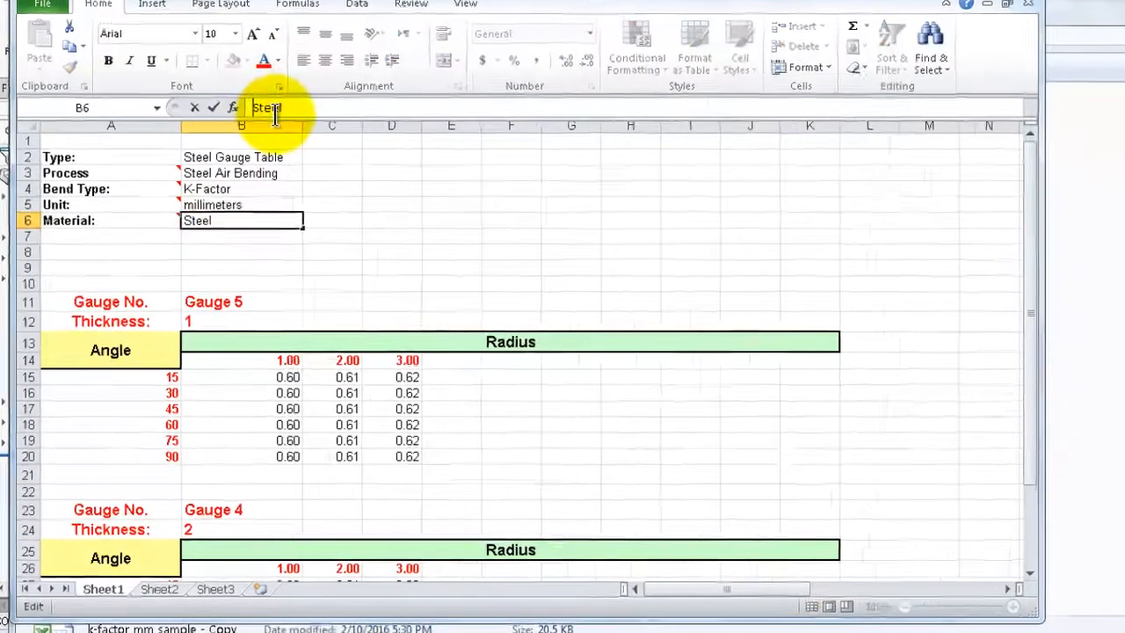
type("stain")
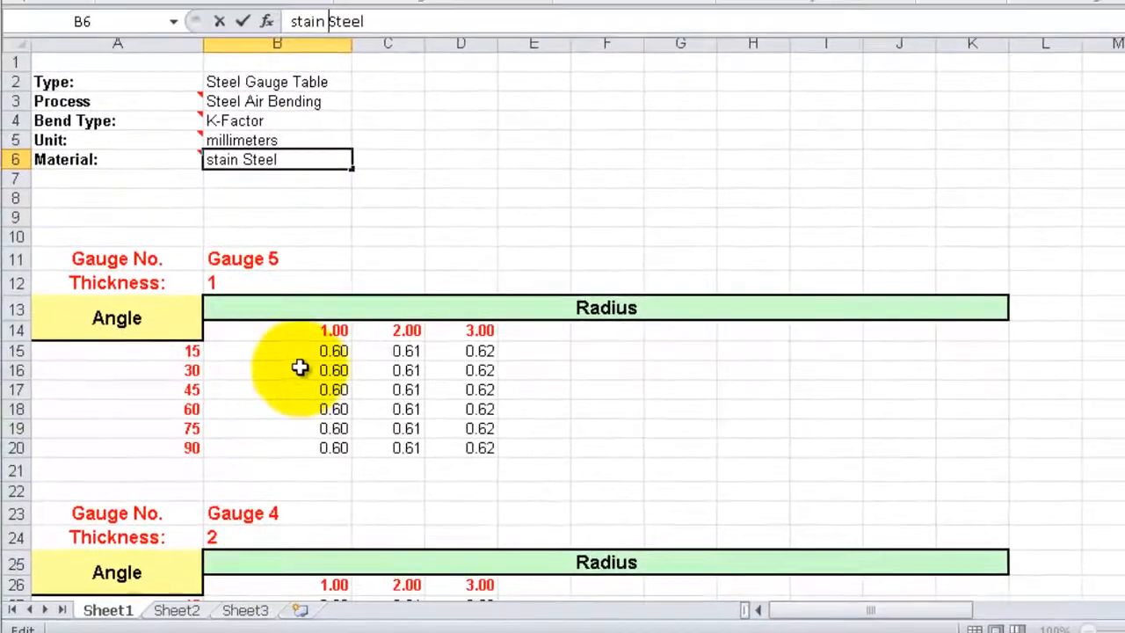
left_click(302, 359)
Step: Set the Gauge 5 K-factors for the 1.00 radius to 0.38 at every angle, filling B15 down to B20
left_click(313, 340)
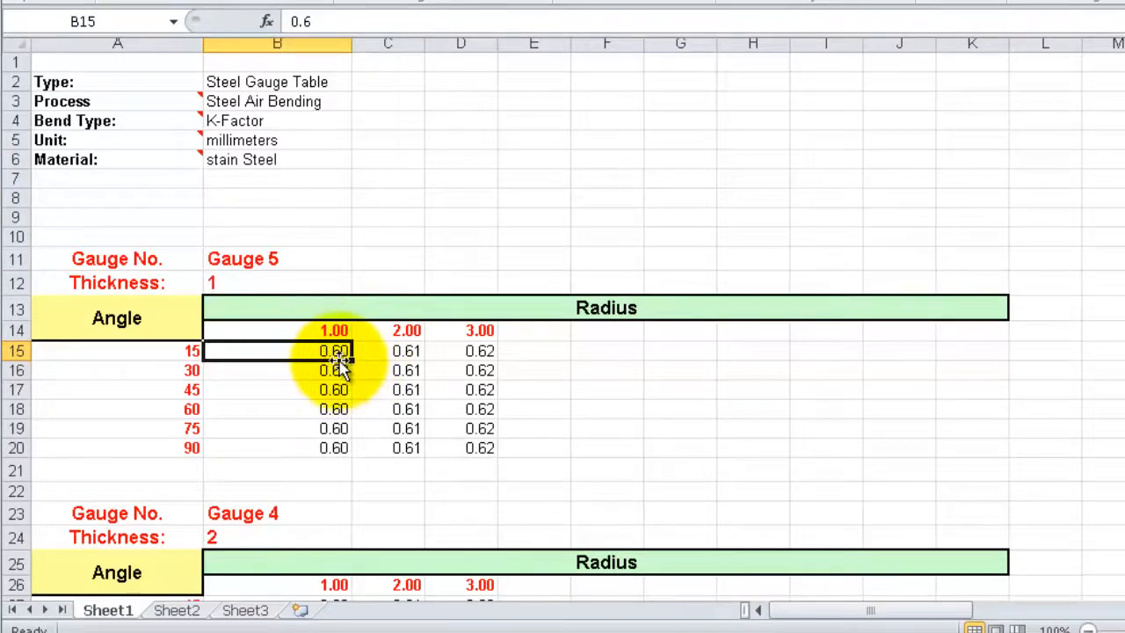
double_click(295, 21)
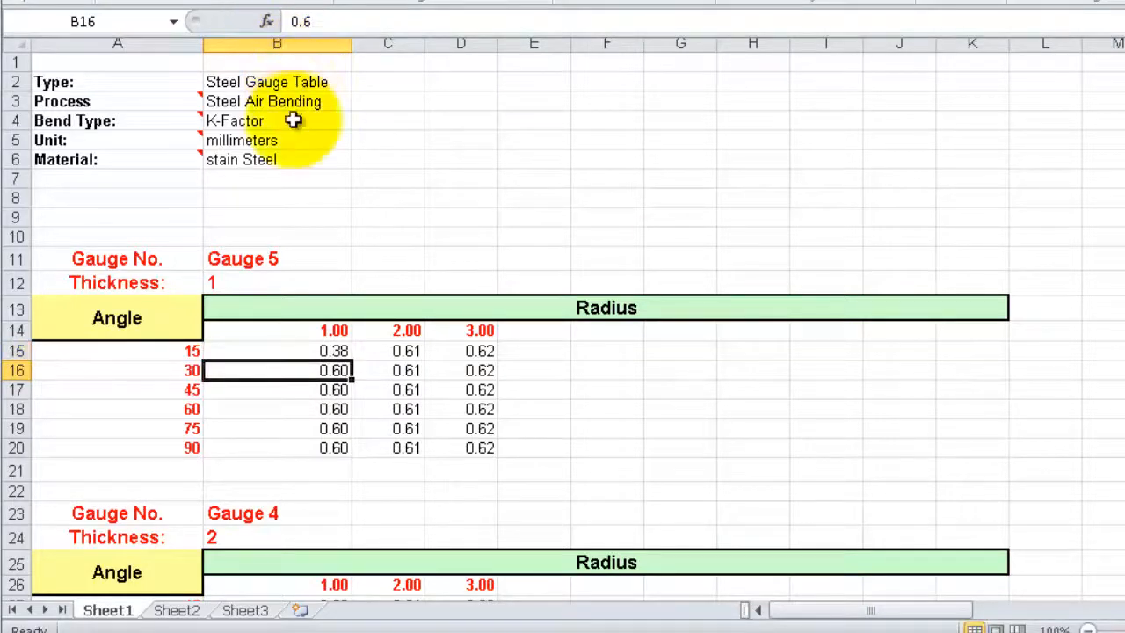
left_click(315, 352)
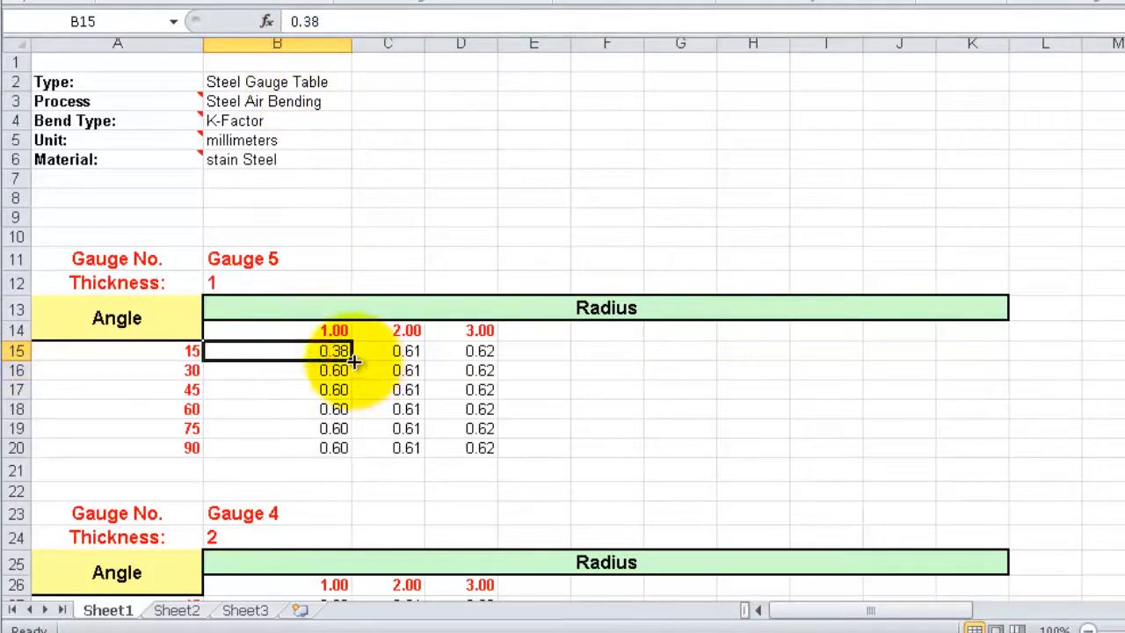
left_click_drag(351, 360, 344, 448)
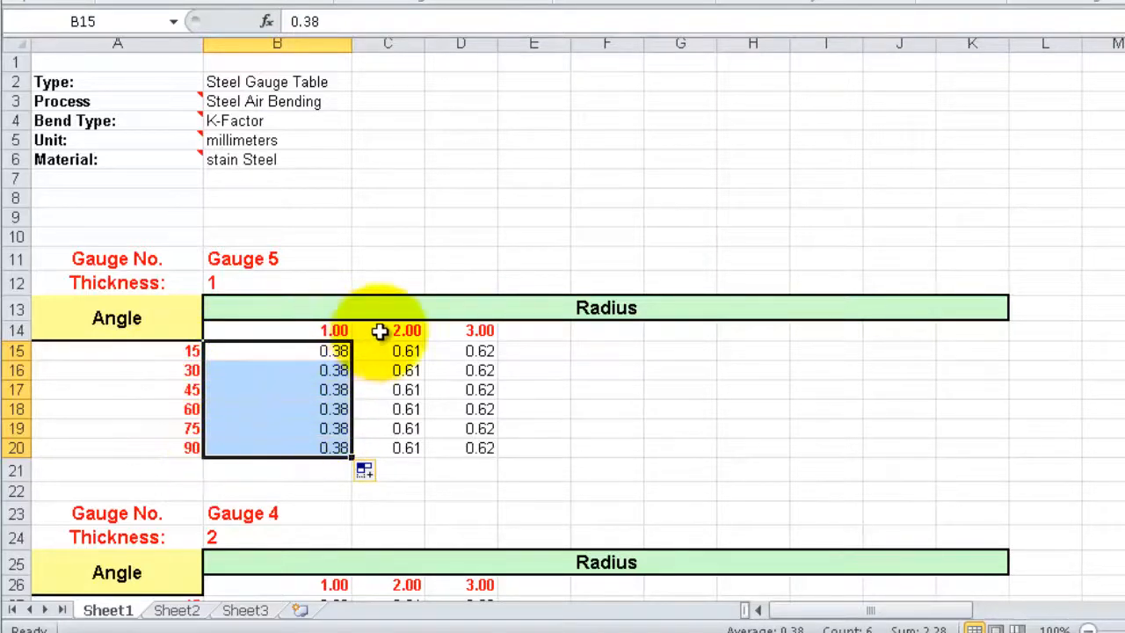
Step: Clear the 2.00 and 3.00 radius columns of the Gauge 5 table, C14:D20
left_click_drag(379, 331, 452, 440)
scroll(439, 396, "down", 2)
left_click(388, 254)
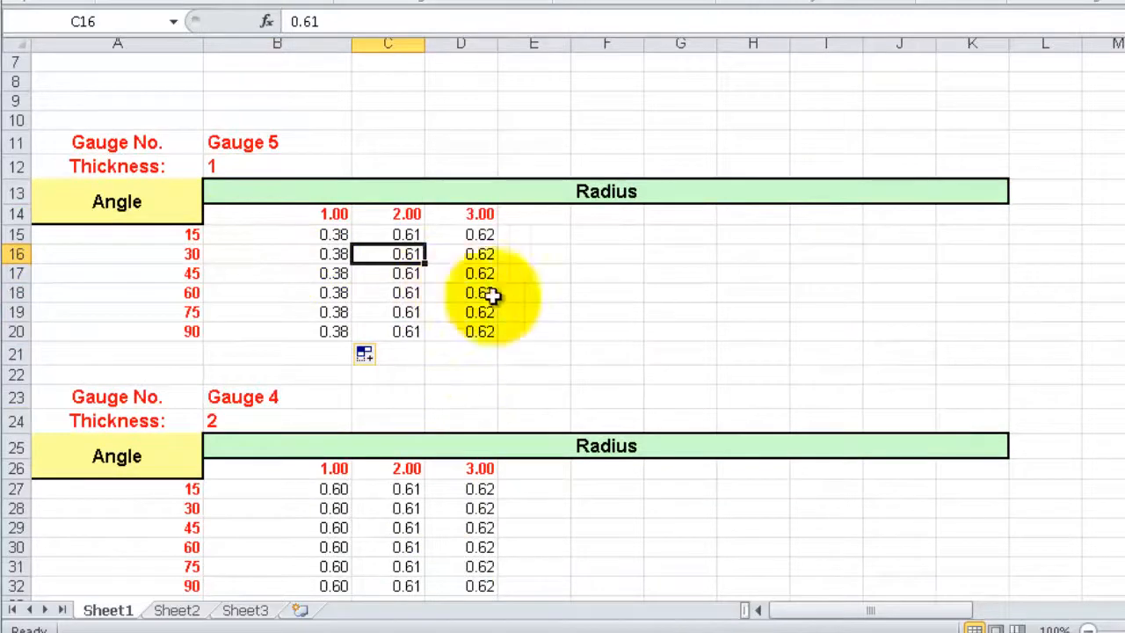
left_click_drag(379, 217, 487, 335)
key("Delete")
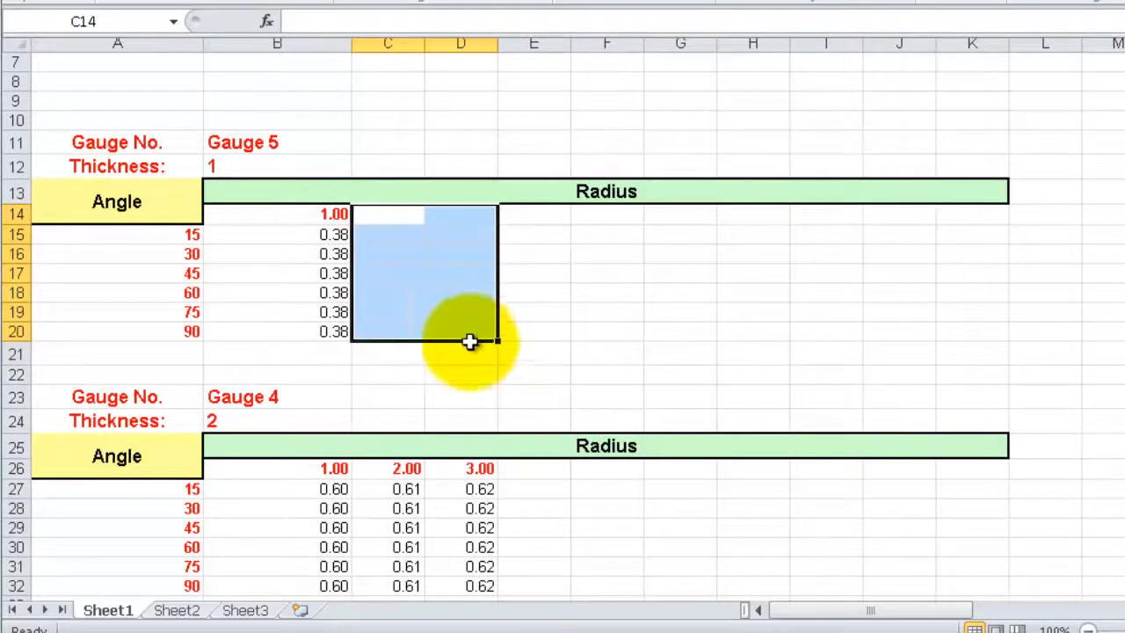
Step: Clear the angles and K-factor values of the Gauge 4 table, A27:D32
scroll(528, 360, "down", 2)
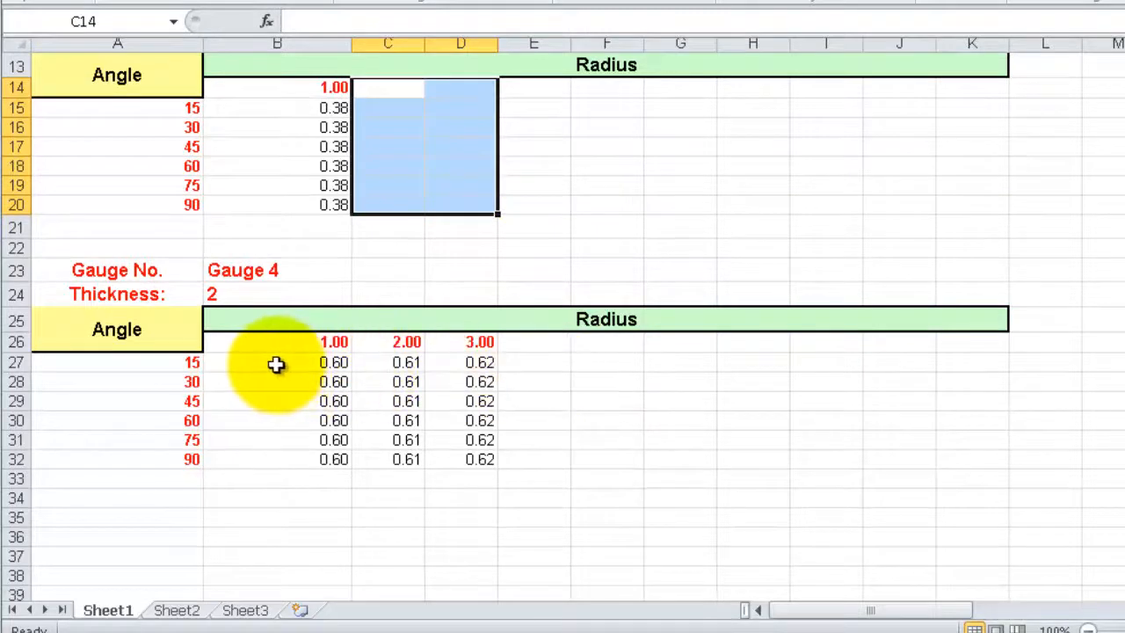
left_click_drag(178, 363, 477, 460)
key("Delete")
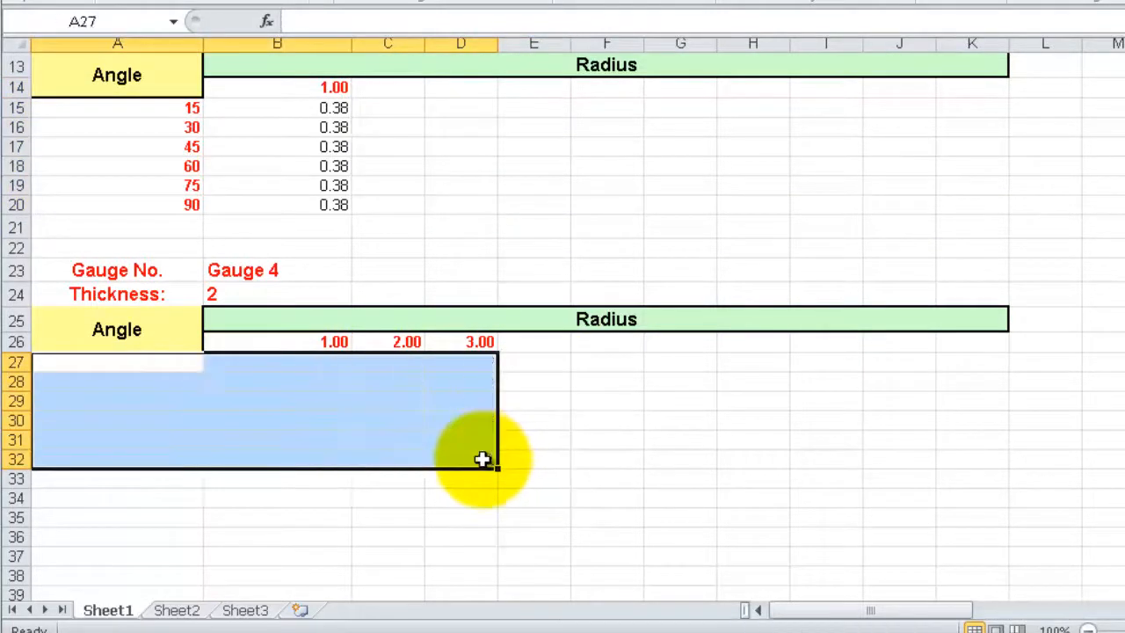
left_click(796, 454)
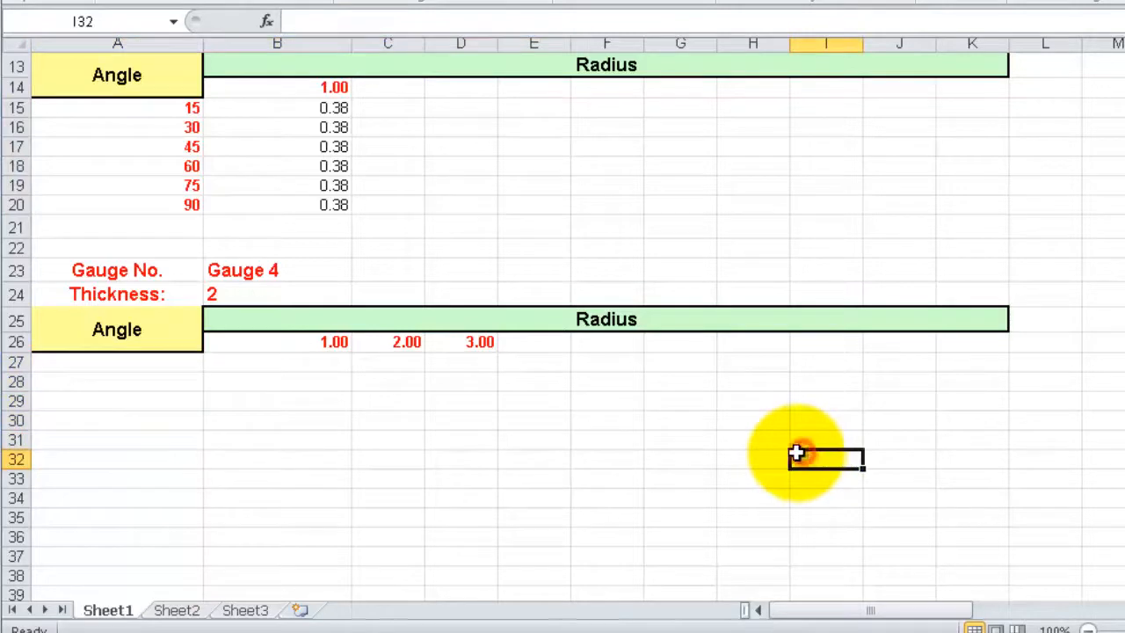
left_click(379, 92)
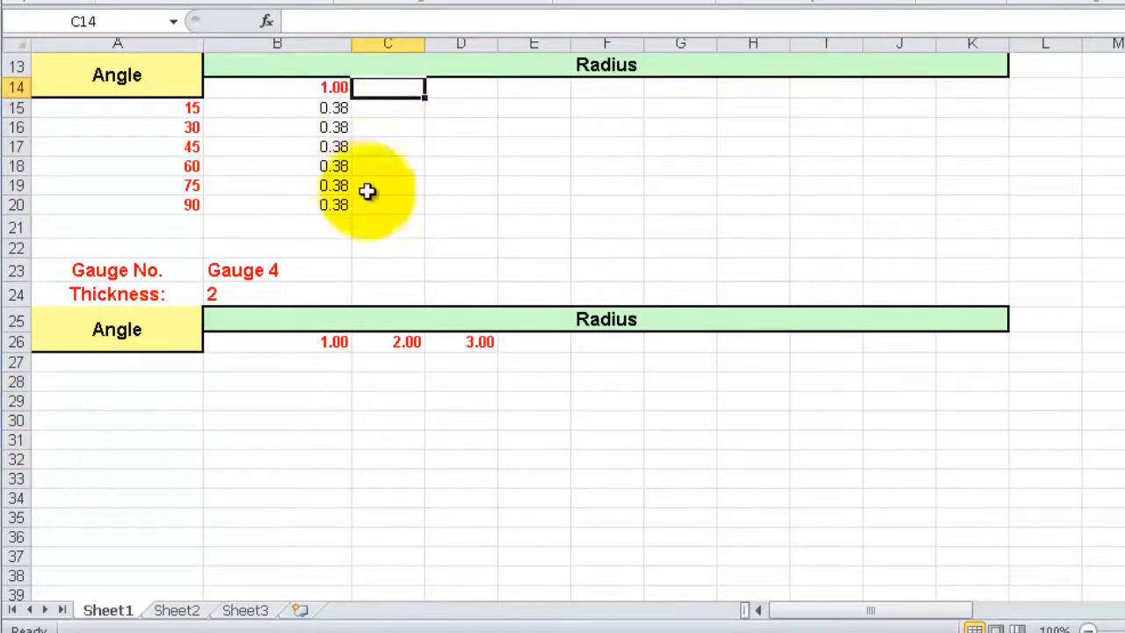
scroll(765, 369, "up", 1)
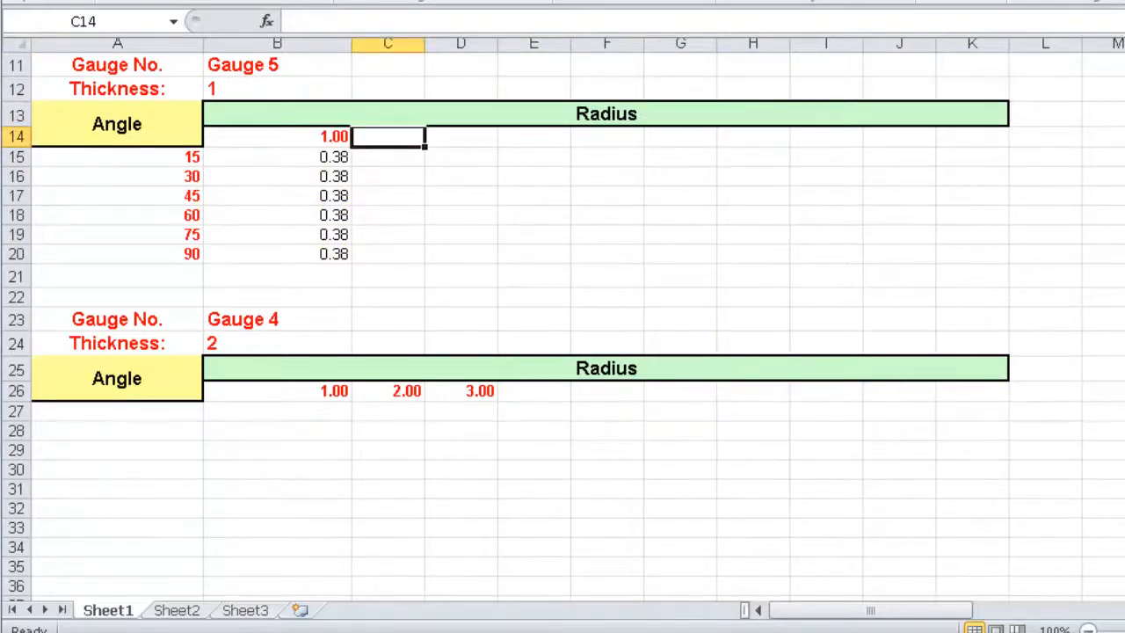
scroll(563, 325, "up", 2)
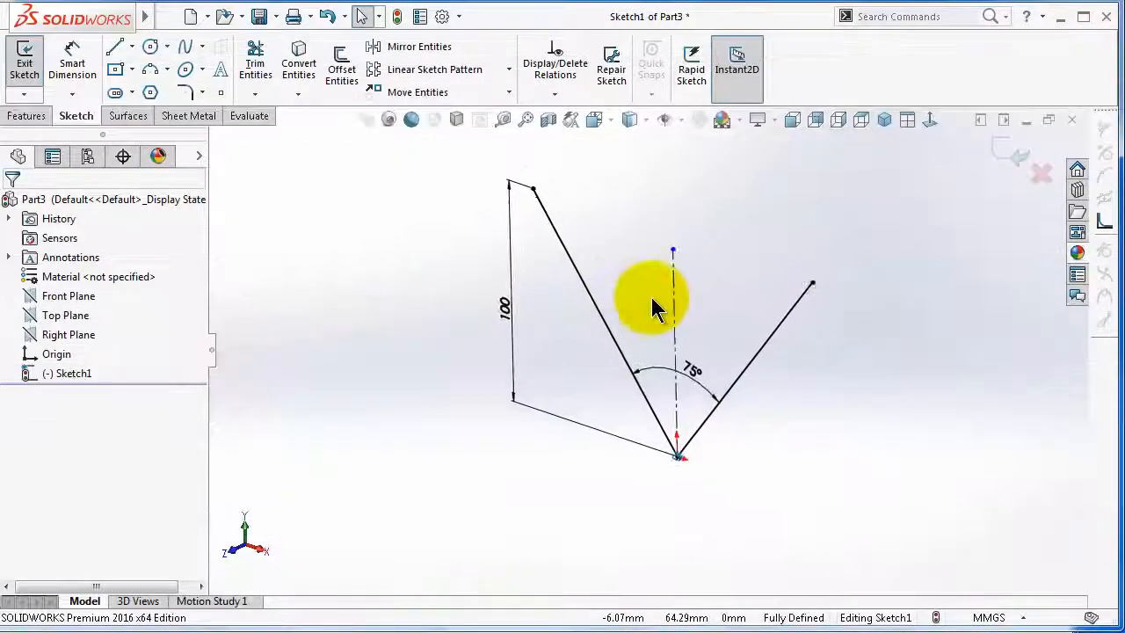
Step: Start a Base Flange from the open V-shaped sketch and set its blind depth to 100 mm
middle_click_drag(652, 299, 652, 307)
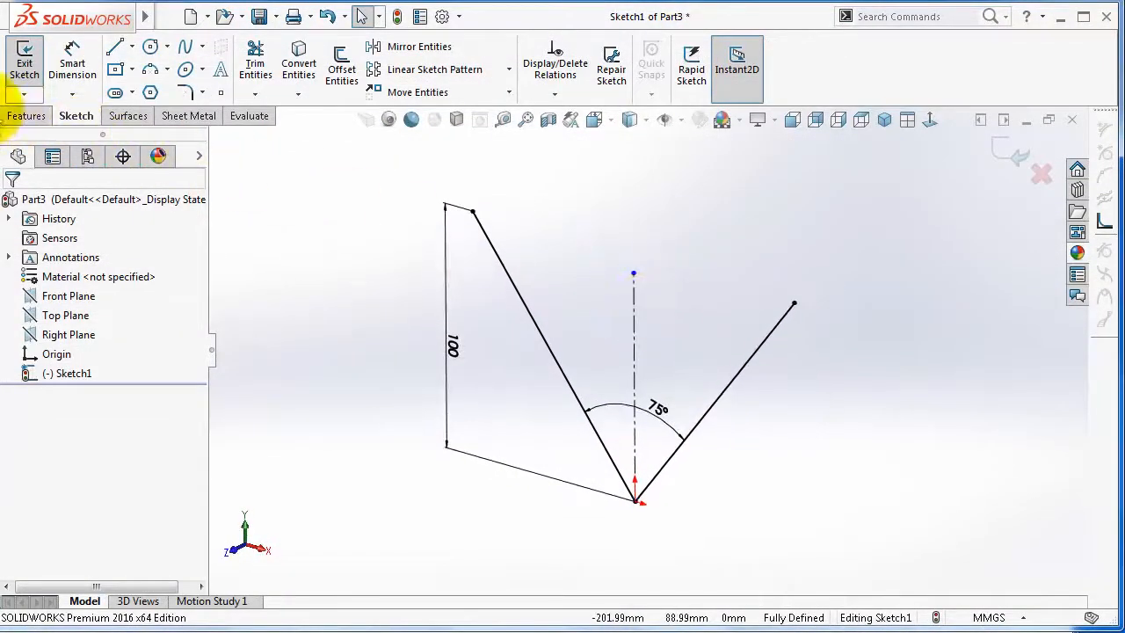
left_click(181, 125)
left_click(33, 69)
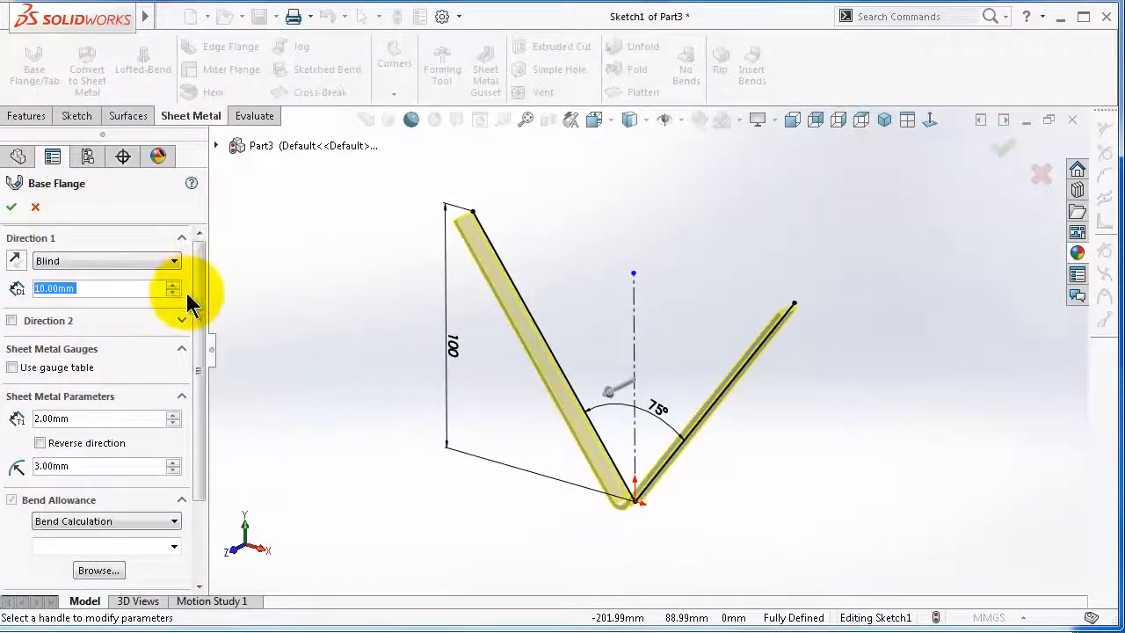
type("100")
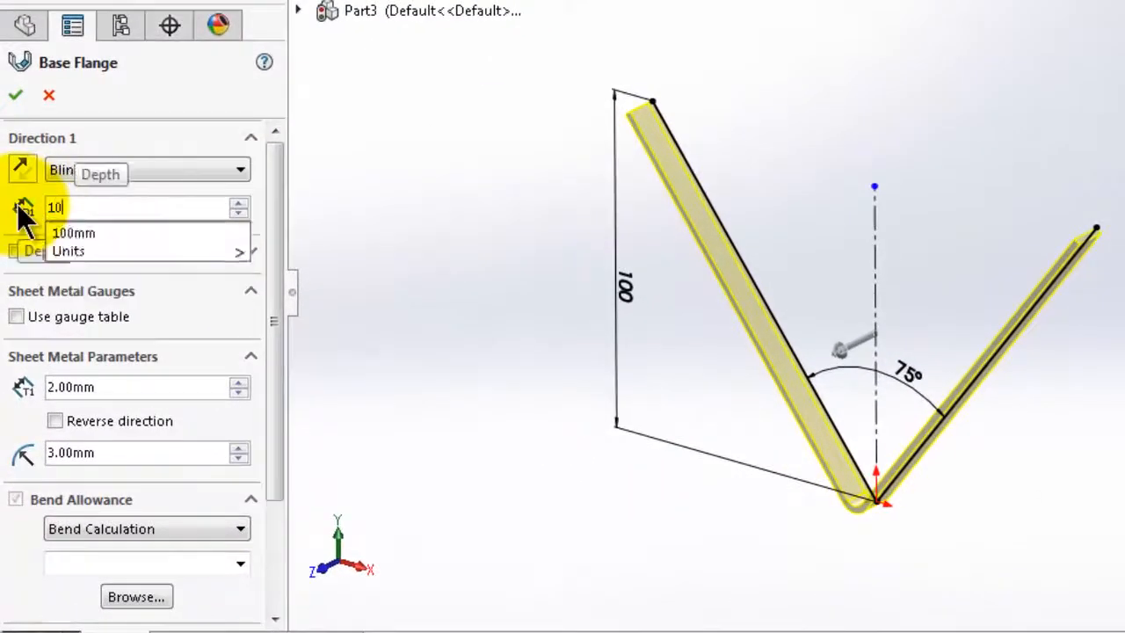
key("Return")
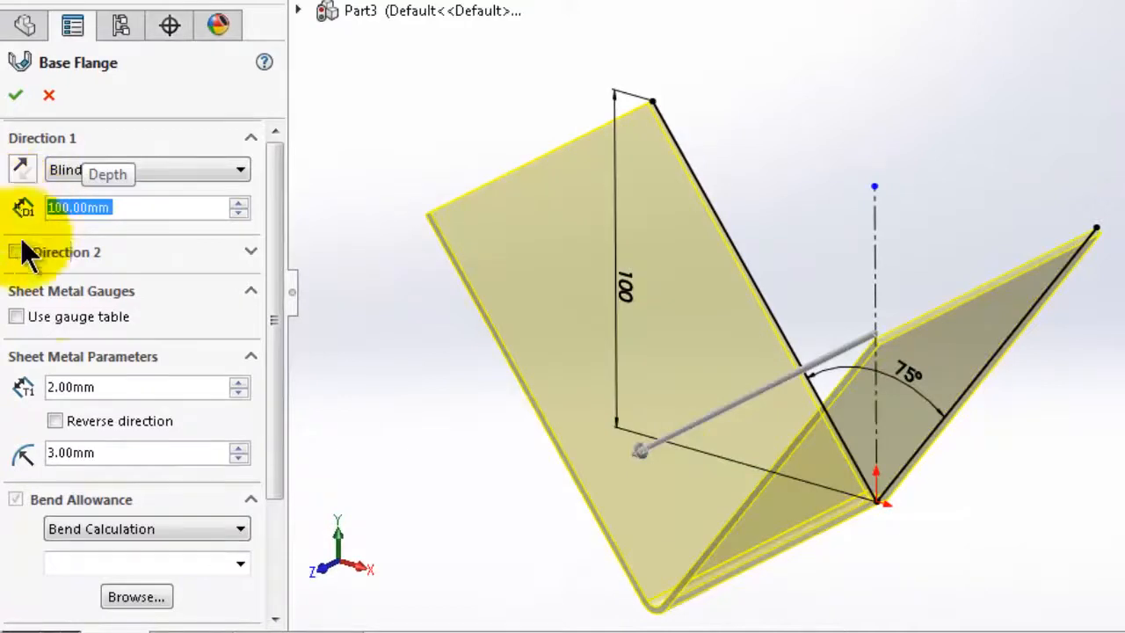
Step: Enable the gauge table for the base flange, browse to the folder of customised tables and choose the copied K-Factor MM sample
left_click(16, 317)
left_click(176, 353)
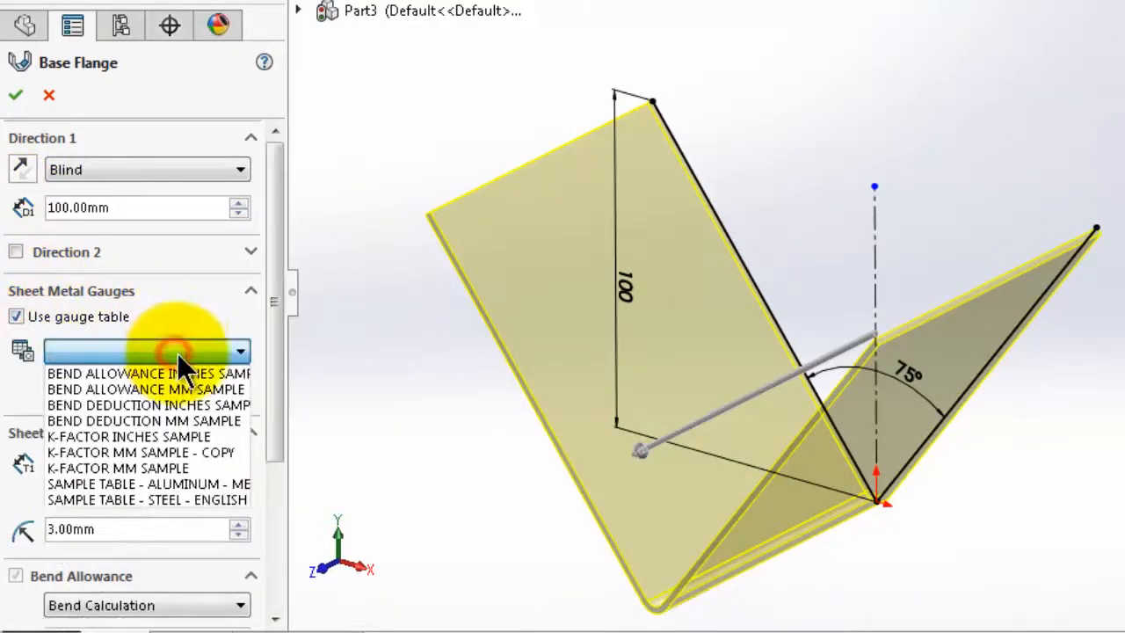
left_click(179, 353)
left_click(152, 390)
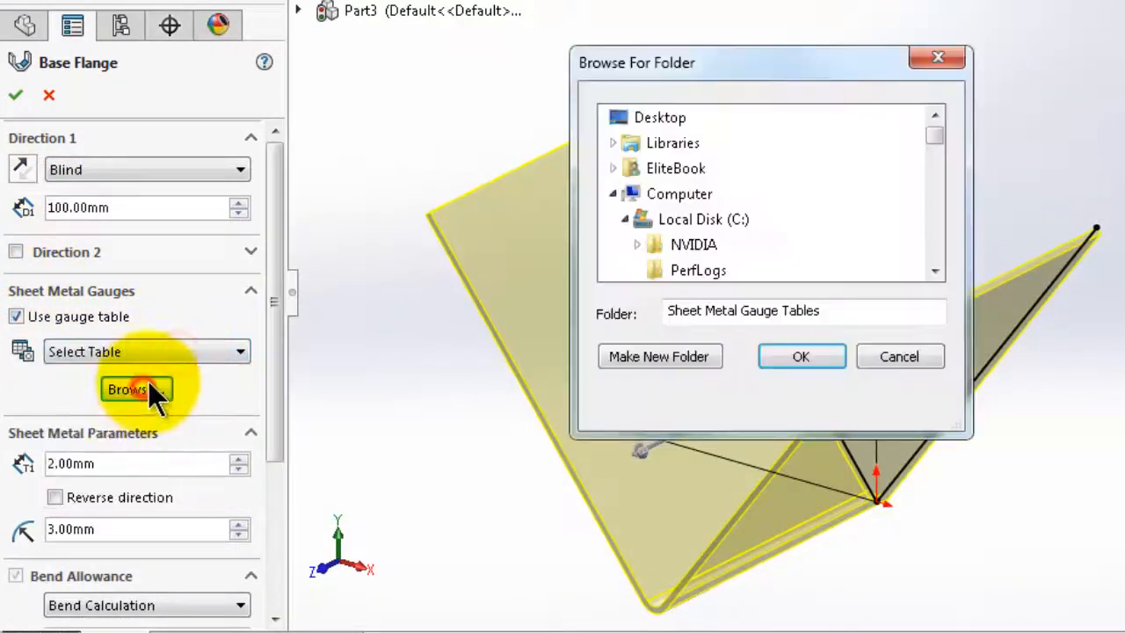
left_click(659, 117)
left_click_drag(935, 137, 930, 196)
key("Escape")
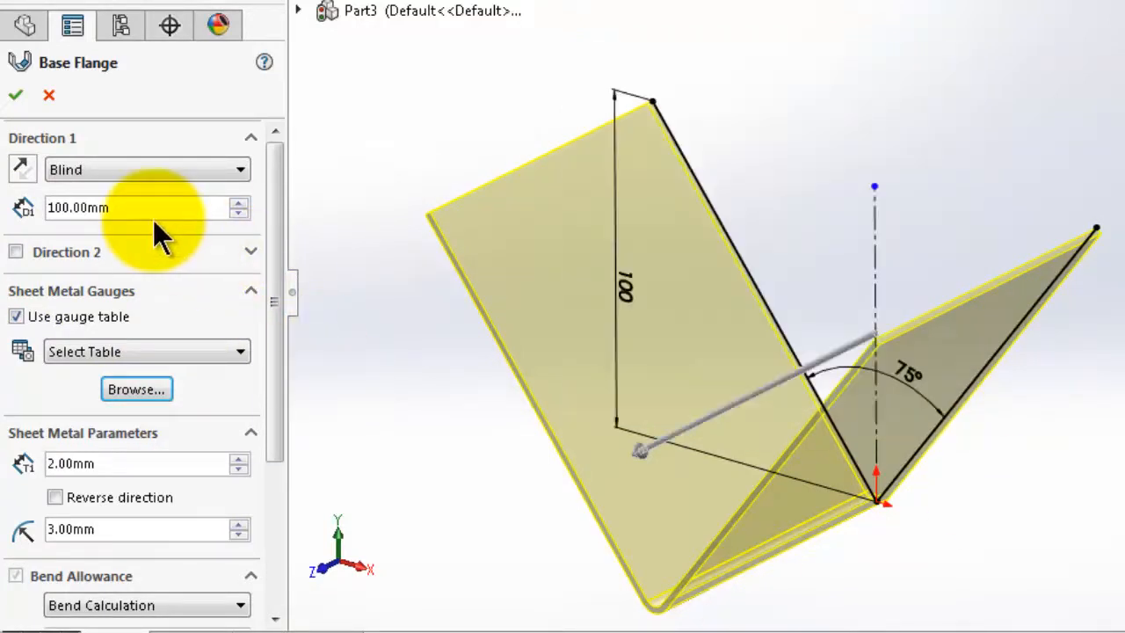
left_click(112, 347)
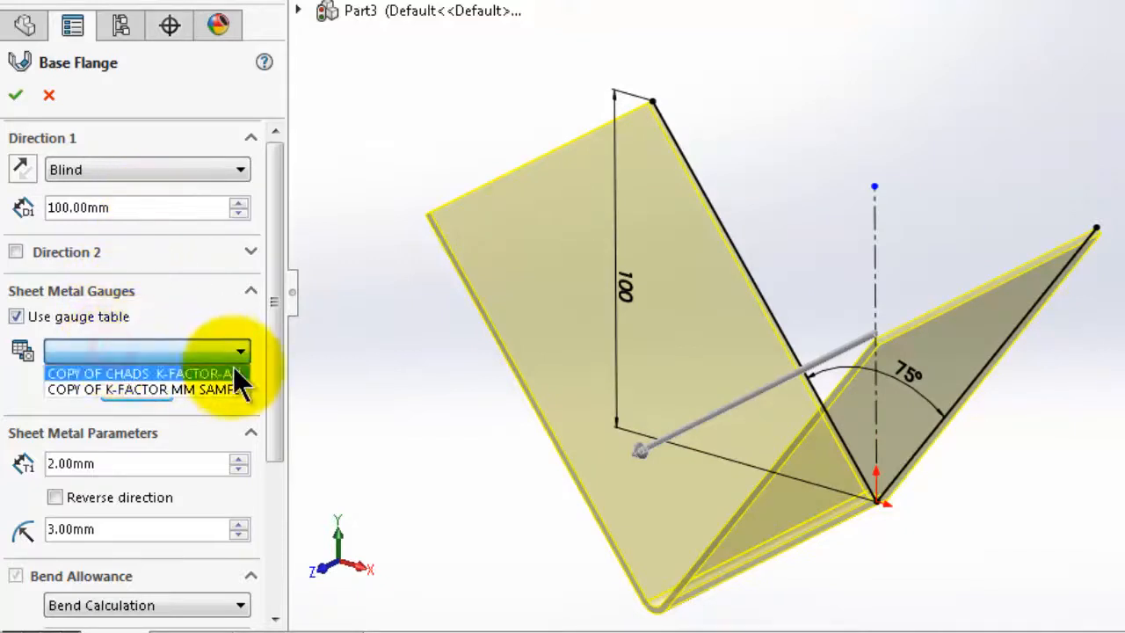
left_click(123, 389)
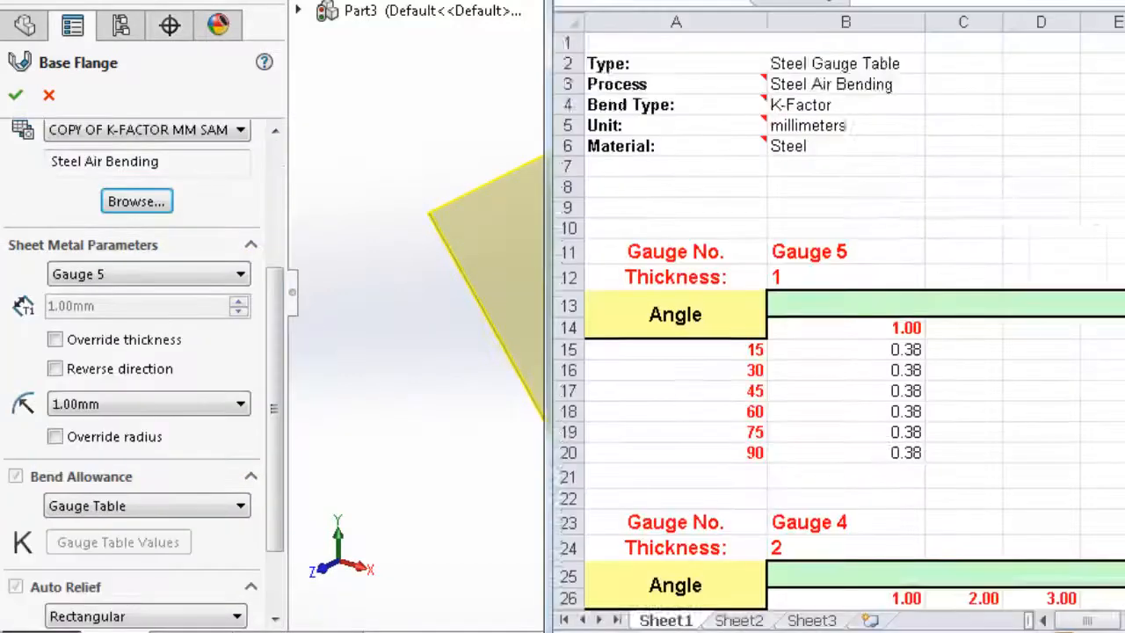
Step: Select Gauge 5 with the 1.00 mm bend radius for the flange, checking both against the gauge spreadsheet in Excel
scroll(839, 325, "down", 1)
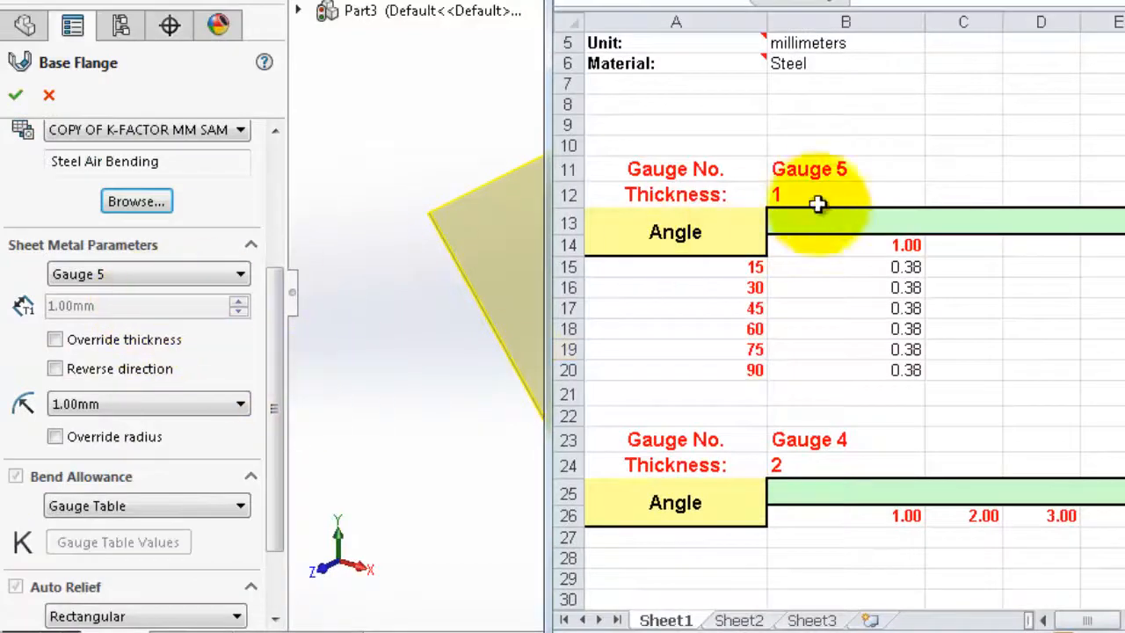
left_click(92, 276)
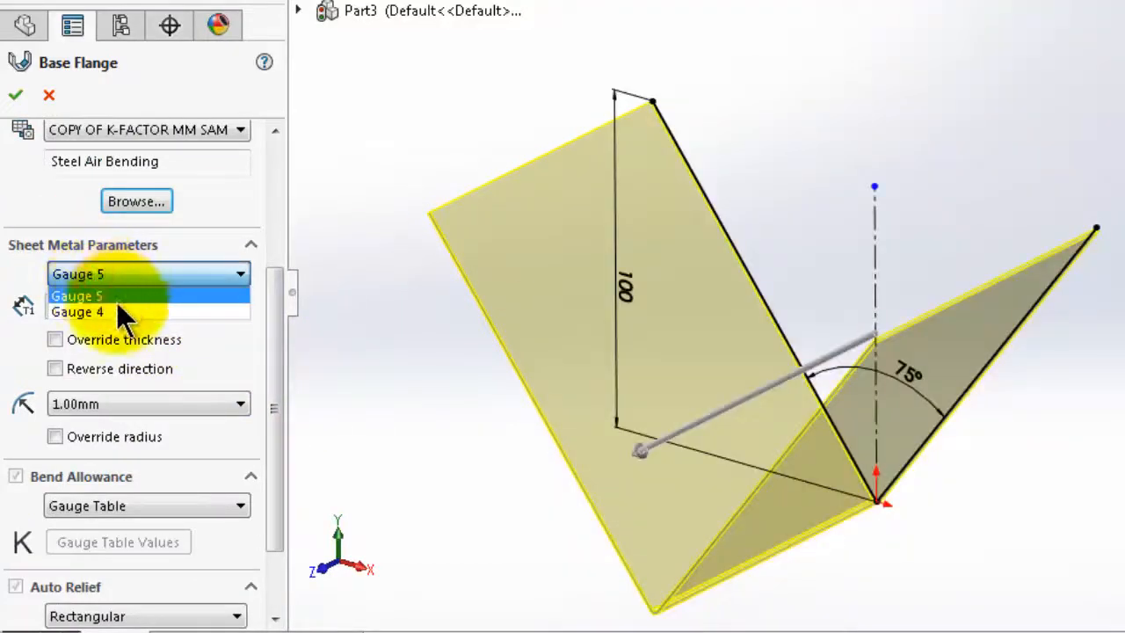
left_click(115, 294)
left_click(109, 404)
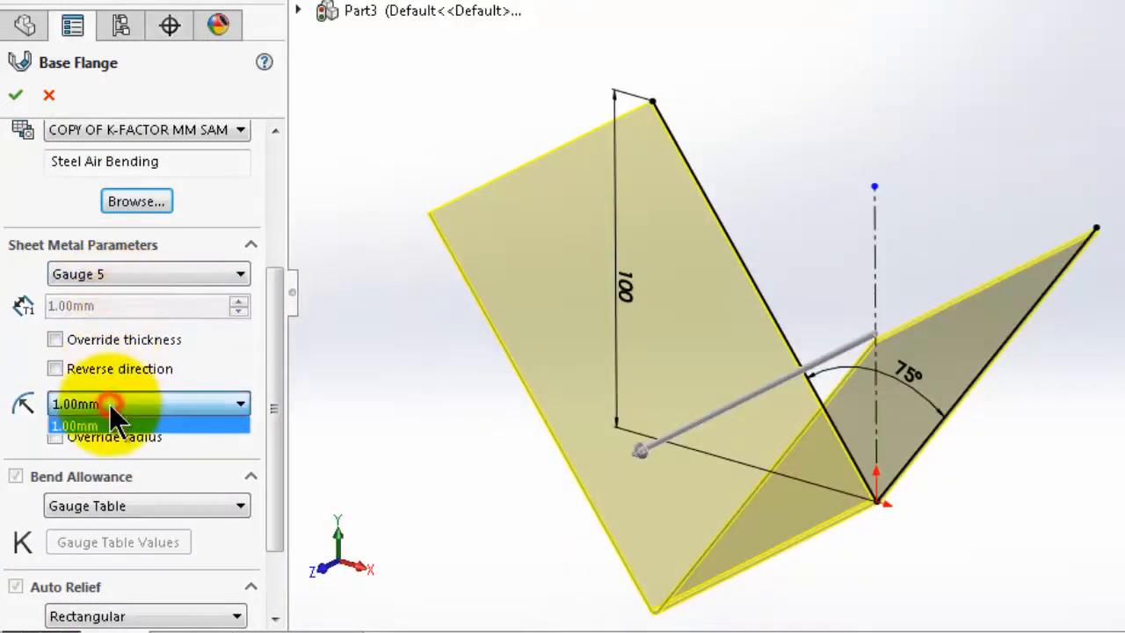
left_click(86, 427)
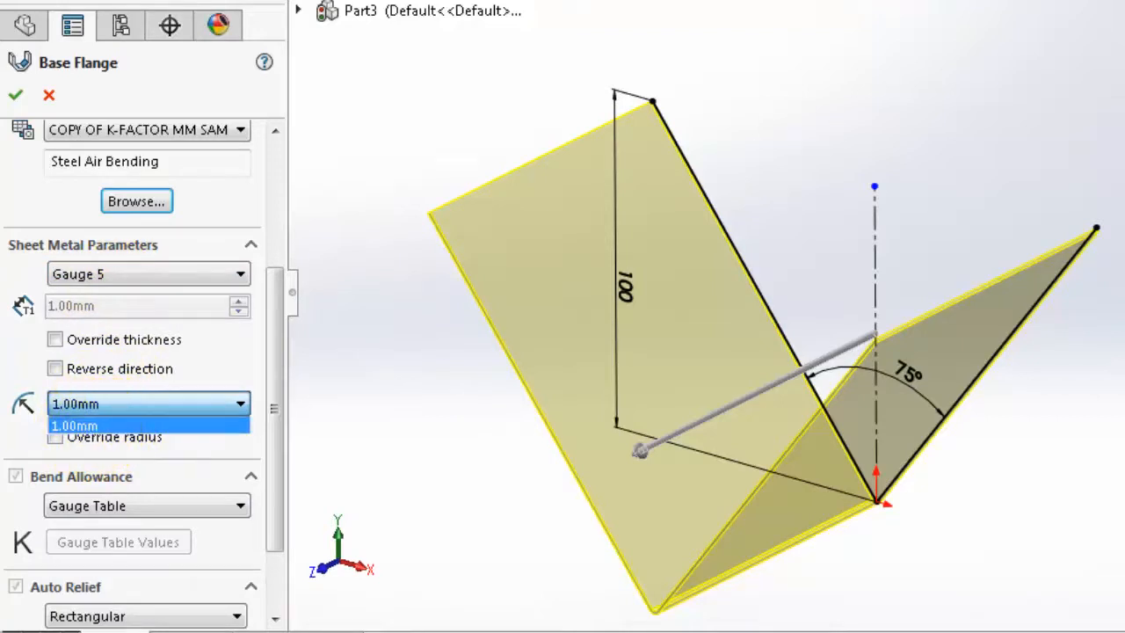
key("alt+Tab")
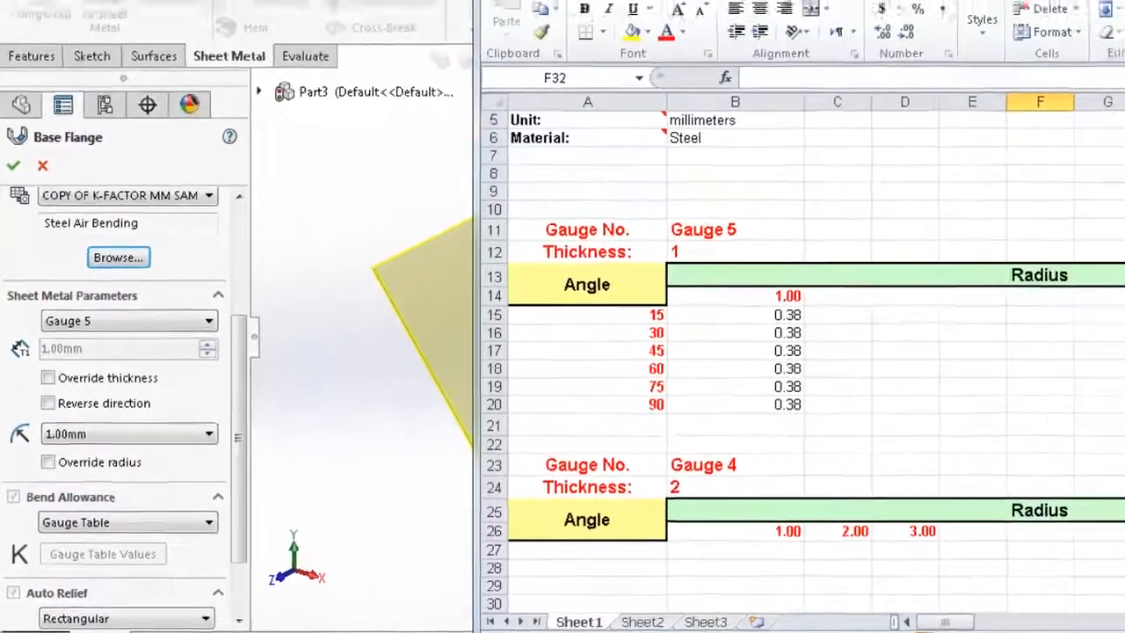
left_click_drag(1096, 536, 1098, 579)
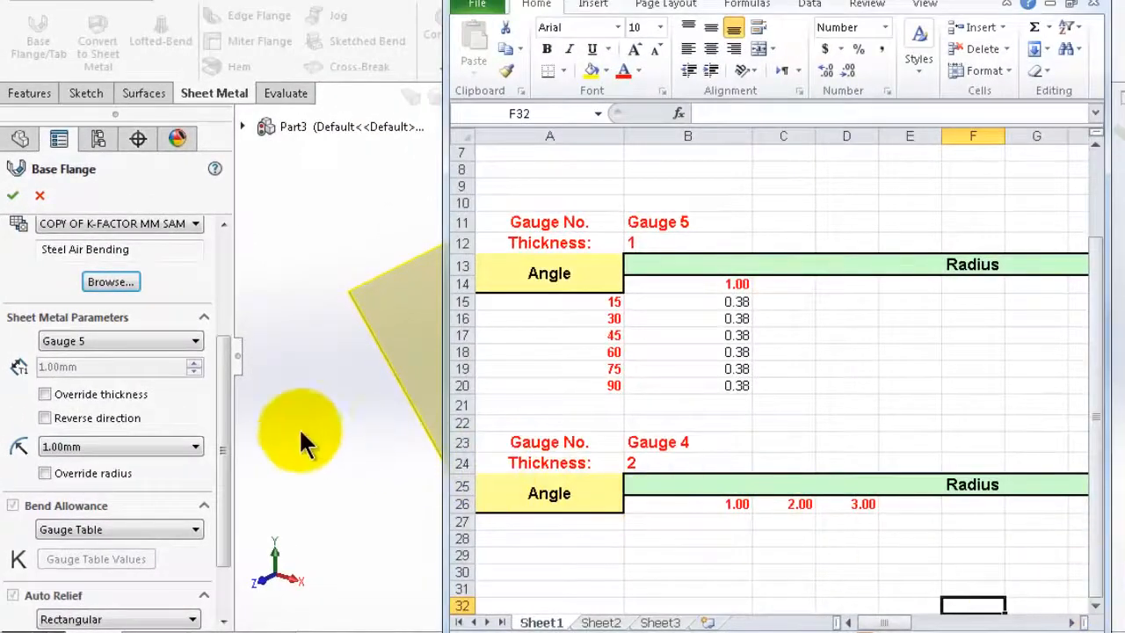
Step: Set the flange's bend allowance type to K-Factor and create the base flange
left_click_drag(223, 449, 223, 456)
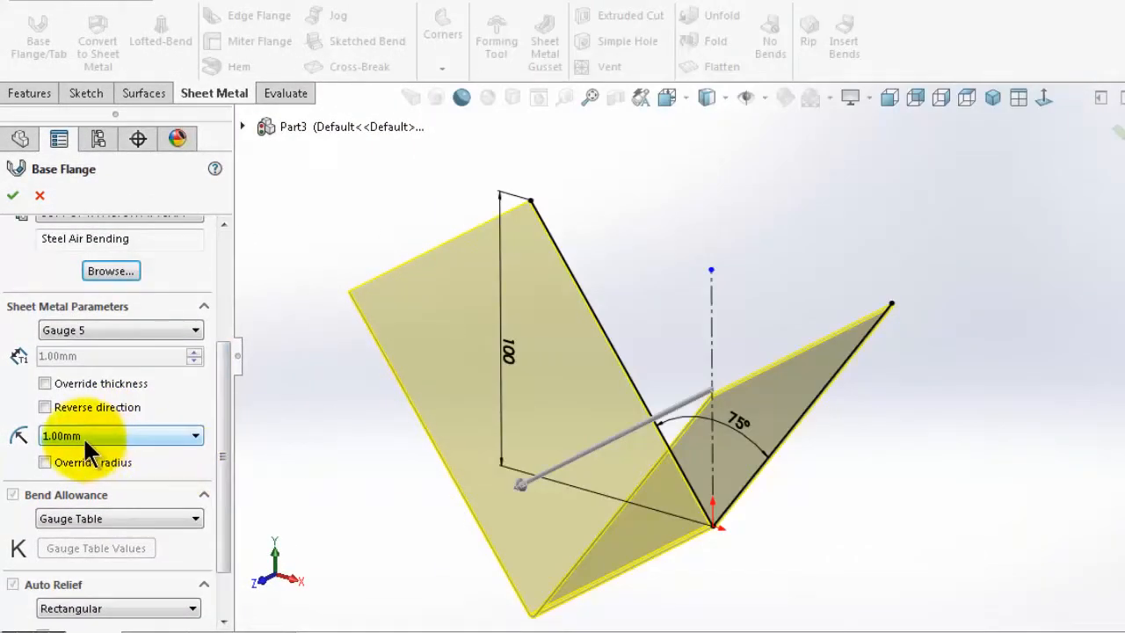
left_click_drag(216, 422, 213, 475)
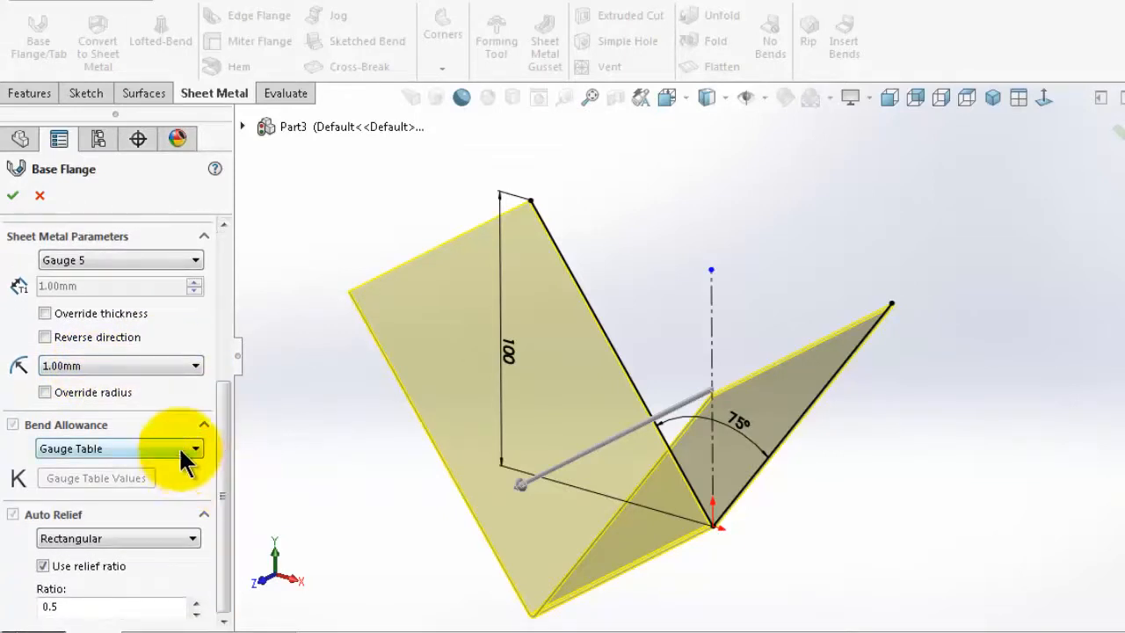
left_click(194, 449)
left_click(105, 514)
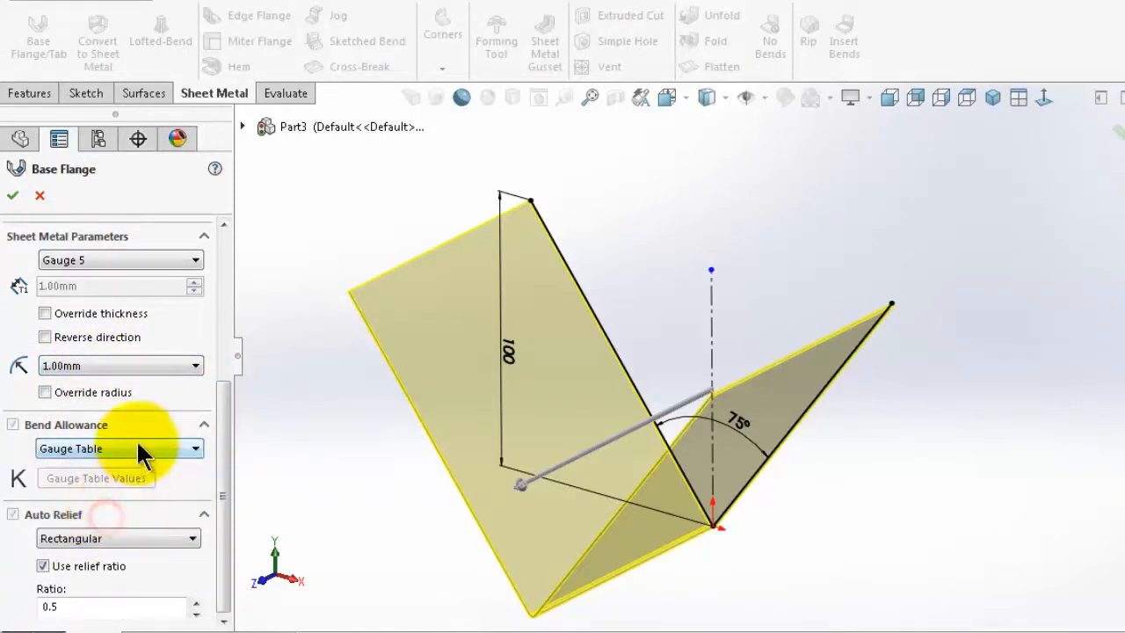
left_click(151, 448)
left_click(121, 479)
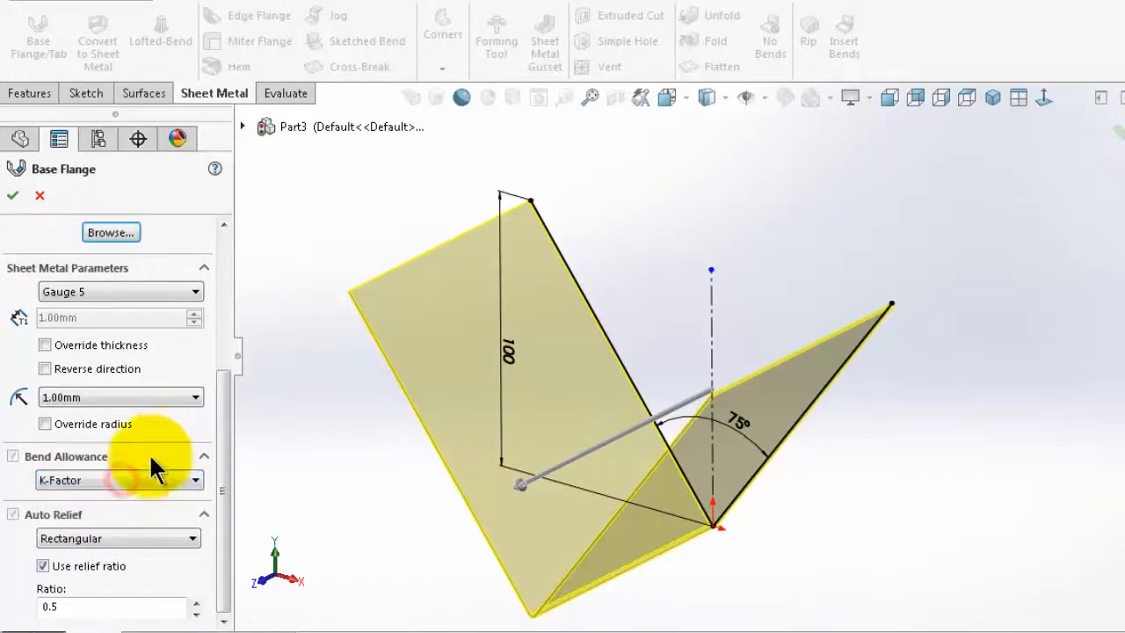
left_click(151, 480)
left_click(165, 481)
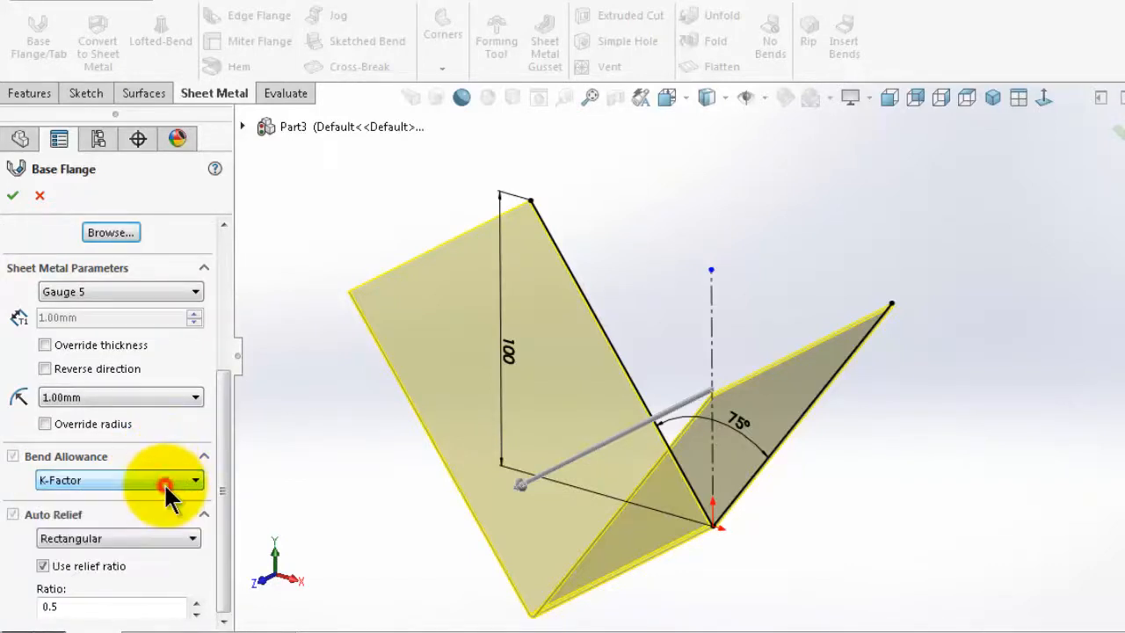
left_click(198, 480)
left_click(96, 510)
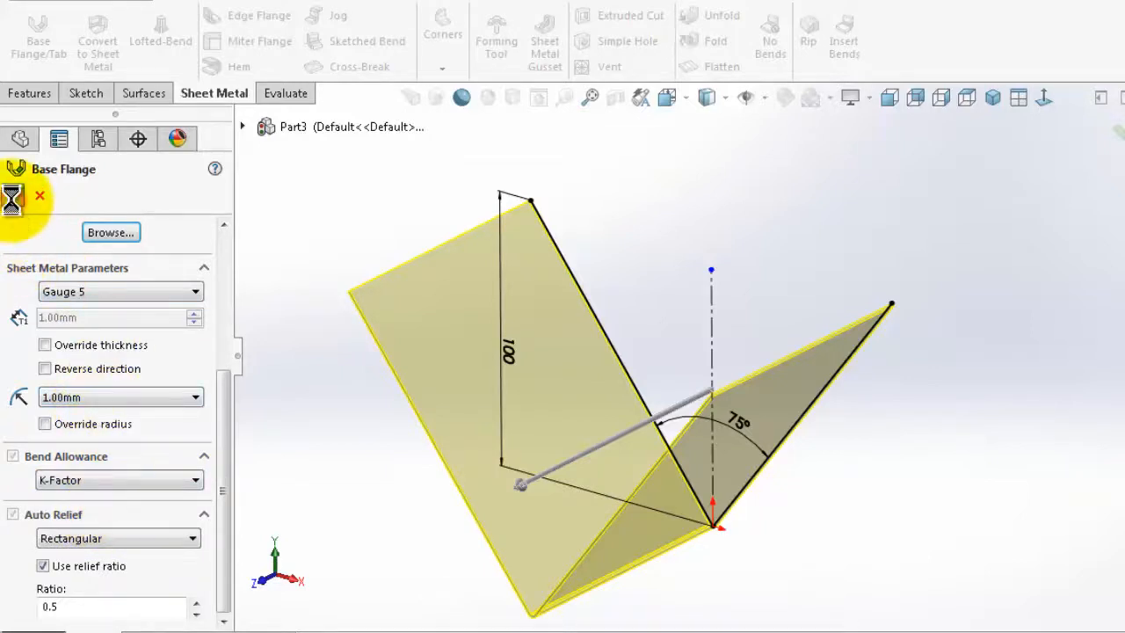
left_click(839, 463)
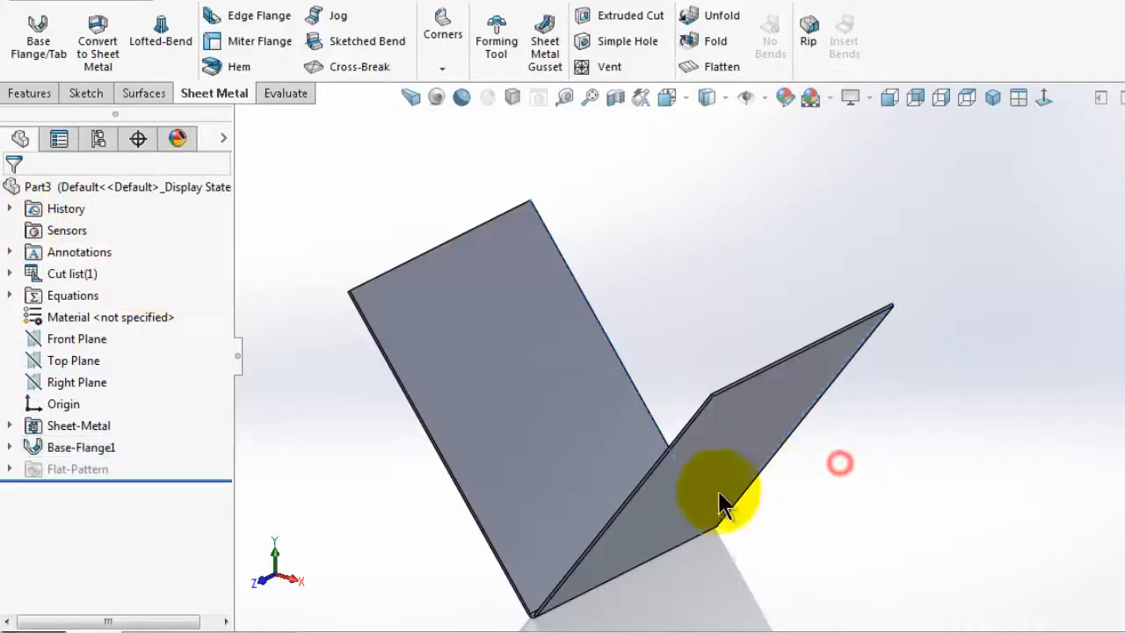
middle_click_drag(675, 473, 675, 473)
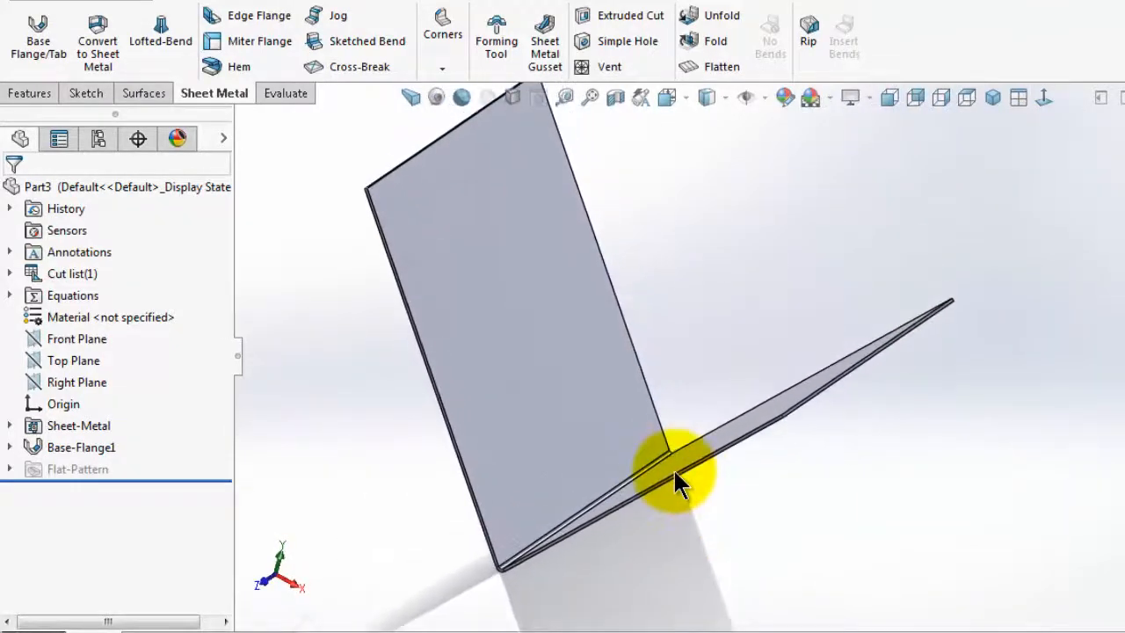